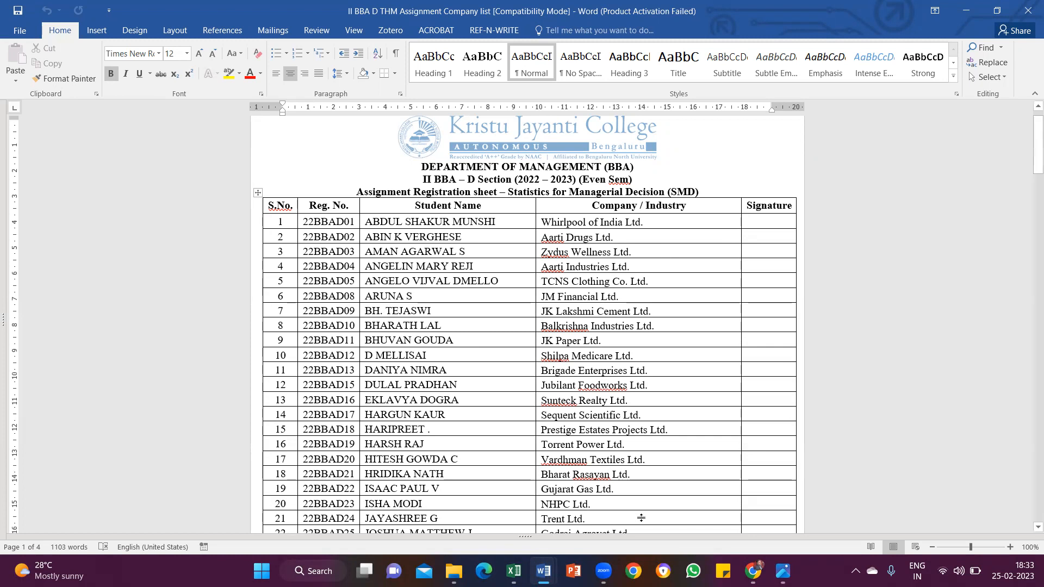
Switch to the Statistics Assignment Worksheet Sample document and examine its cover page fields and the start of the worksheet page
mouse_move(543, 571)
left_click(617, 467)
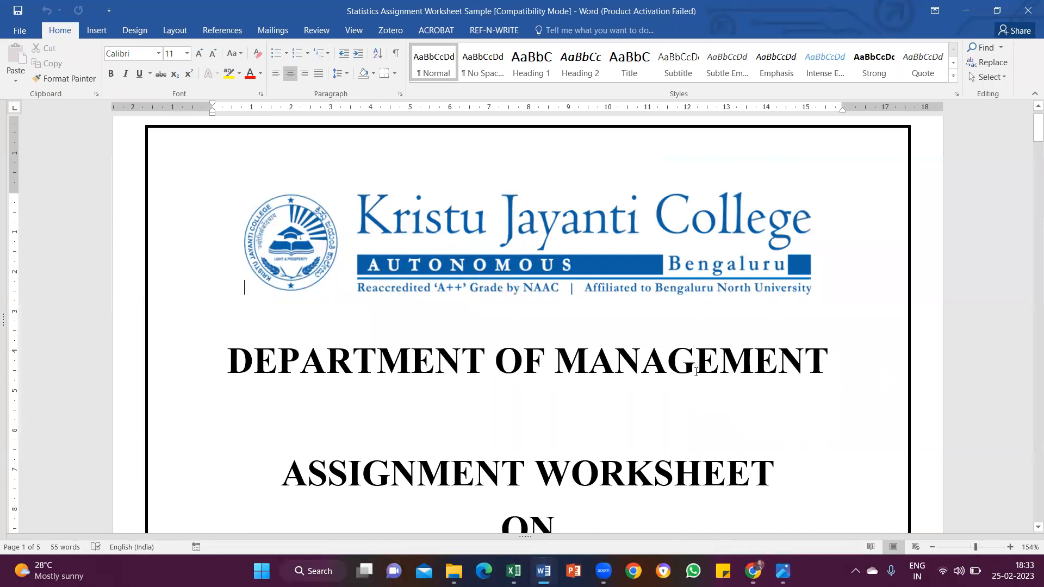
scroll(806, 348, "down", 1)
scroll(806, 349, "down", 10)
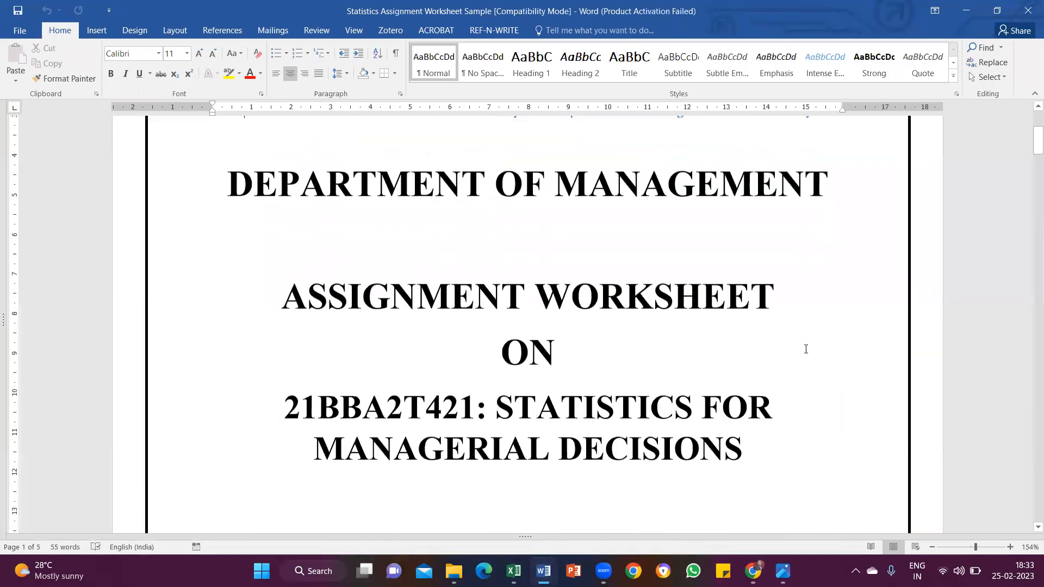
scroll(806, 349, "up", 5)
scroll(806, 348, "up", 1)
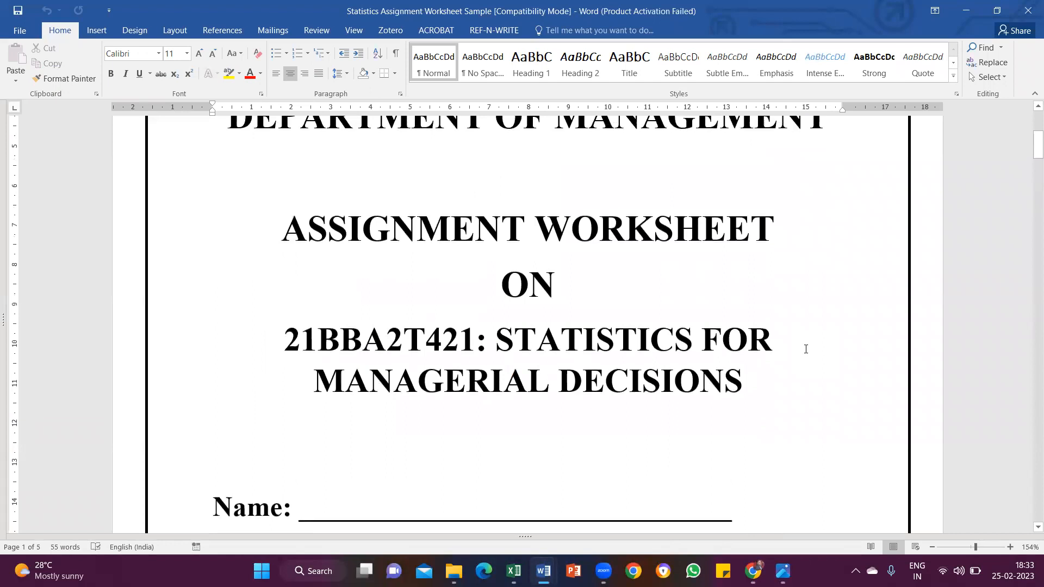
scroll(811, 365, "down", 3)
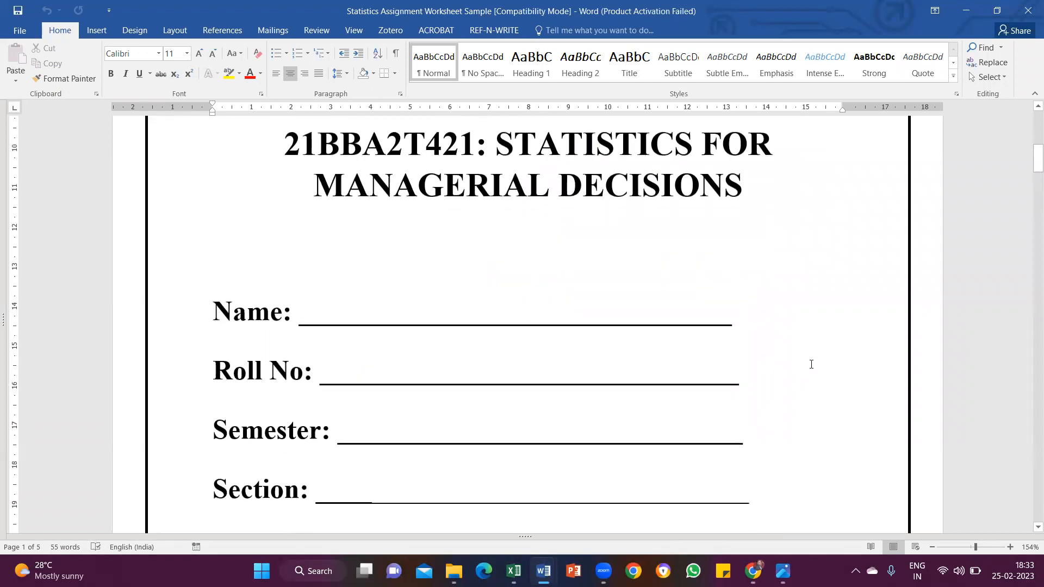
scroll(834, 339, "down", 2)
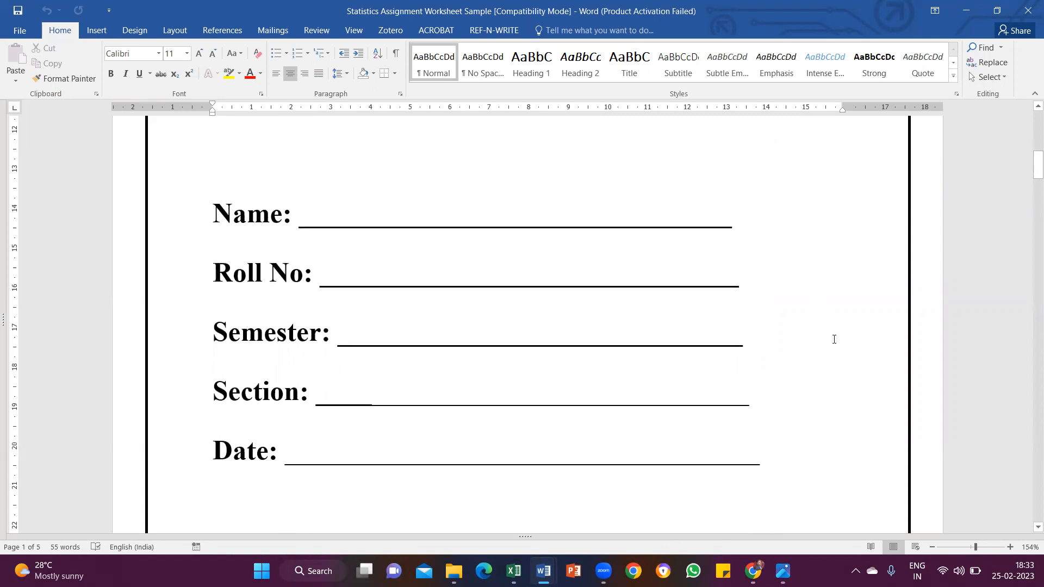
scroll(834, 340, "down", 10)
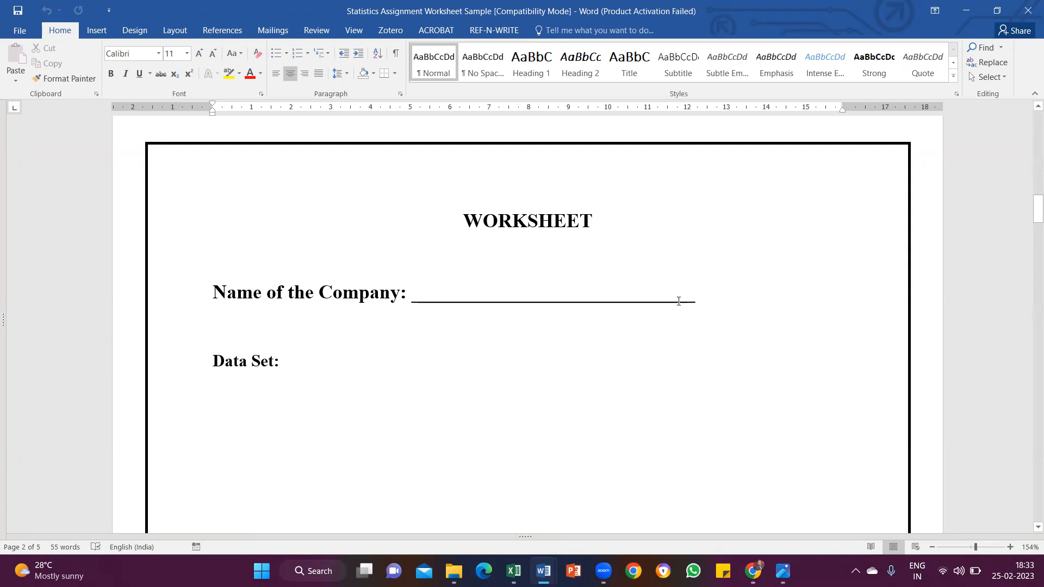
Check the first company in the assignment company list, then enter "Whirpool India Limited" on the worksheet's Name of the Company line
mouse_move(543, 571)
left_click(499, 507)
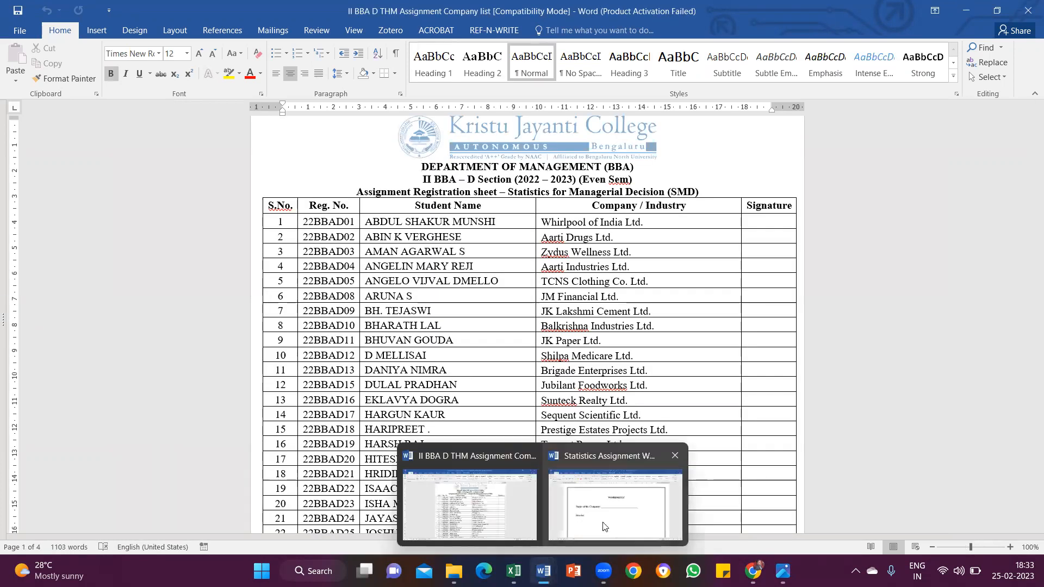
left_click(597, 467)
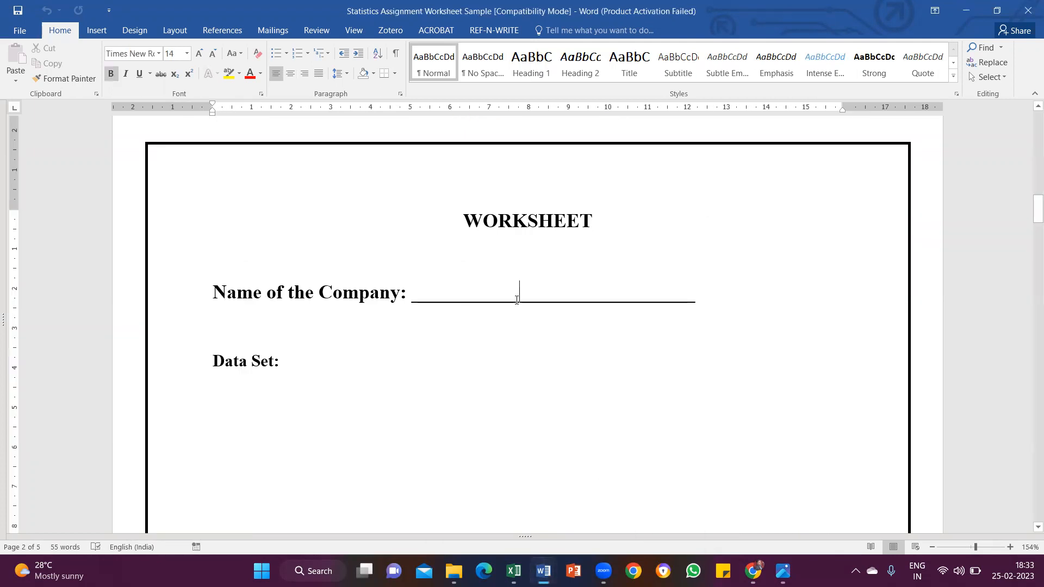
left_click(517, 299)
type("Whirpoo")
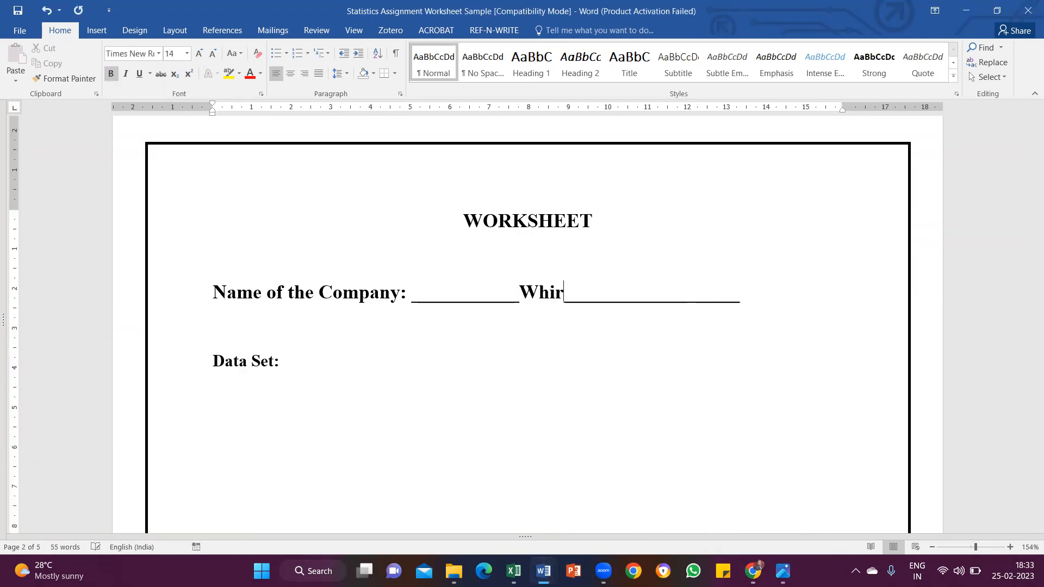
type("l In")
key("BackSpace")
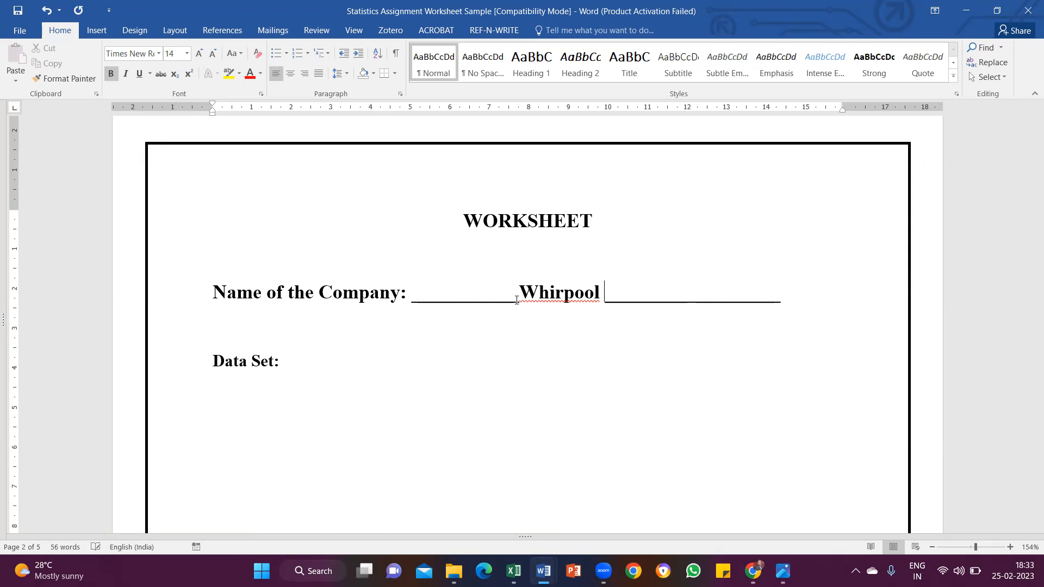
type("India Limited")
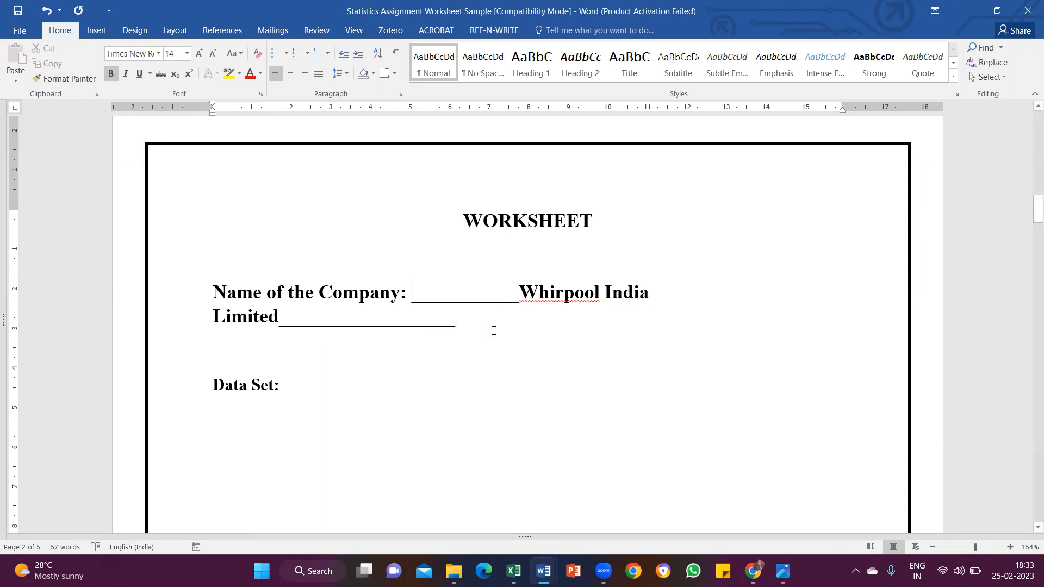
Remove the blank underscore lines before and after the company name on the Name of the Company line
left_click_drag(494, 330, 413, 292)
left_click(139, 73)
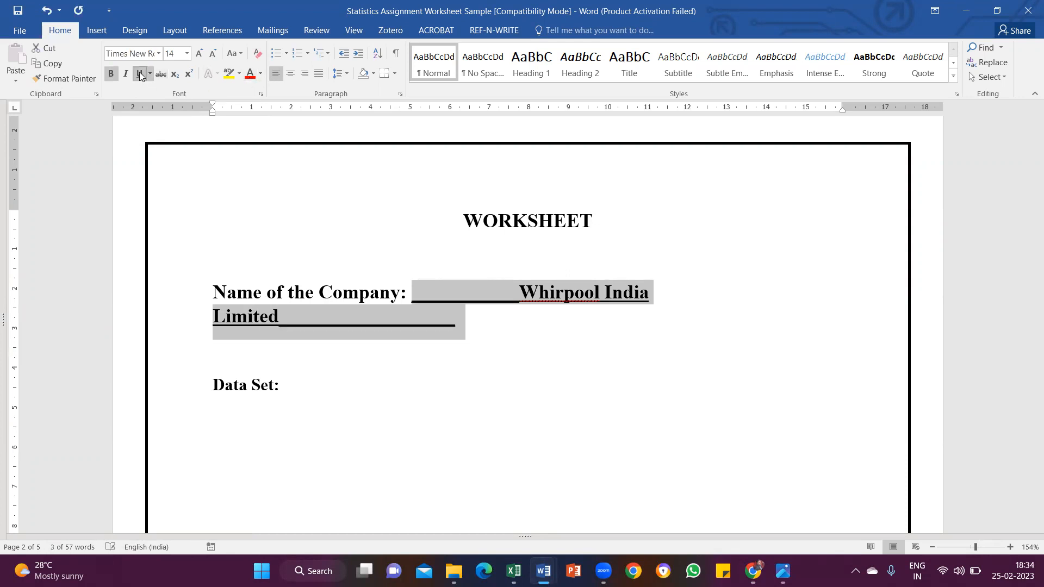
left_click(518, 299)
key("BackSpace")
key("BackSpace")
key("BackSpace")
key("BackSpace")
key("BackSpace")
key("BackSpace")
key("BackSpace")
key("BackSpace")
key("BackSpace")
key("BackSpace")
key("BackSpace")
key("BackSpace")
key("BackSpace")
key("BackSpace")
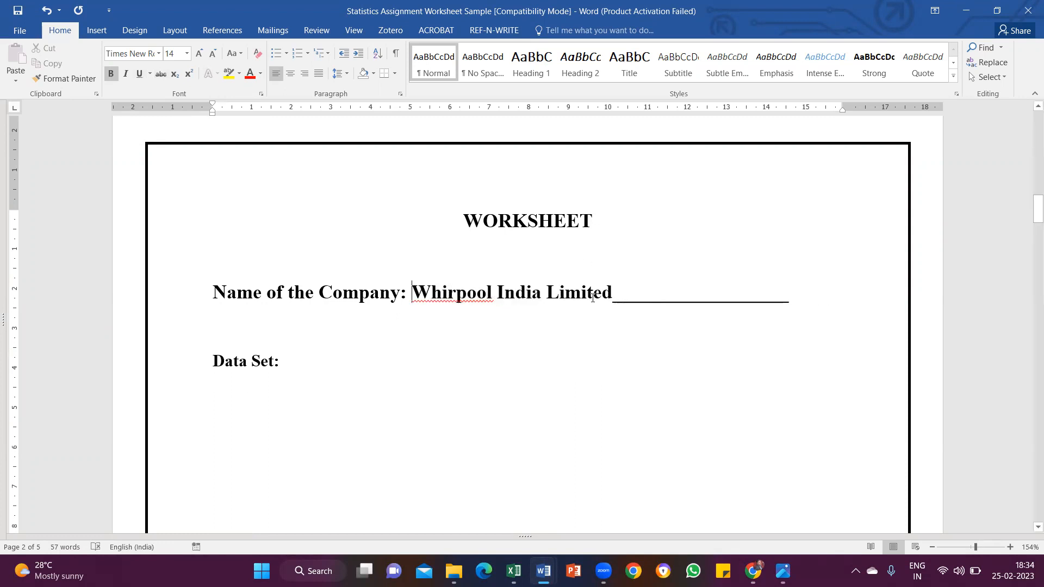
left_click_drag(613, 299, 789, 296)
key("BackSpace")
Start a new line below the Data Set heading on the worksheet page
left_click(296, 369)
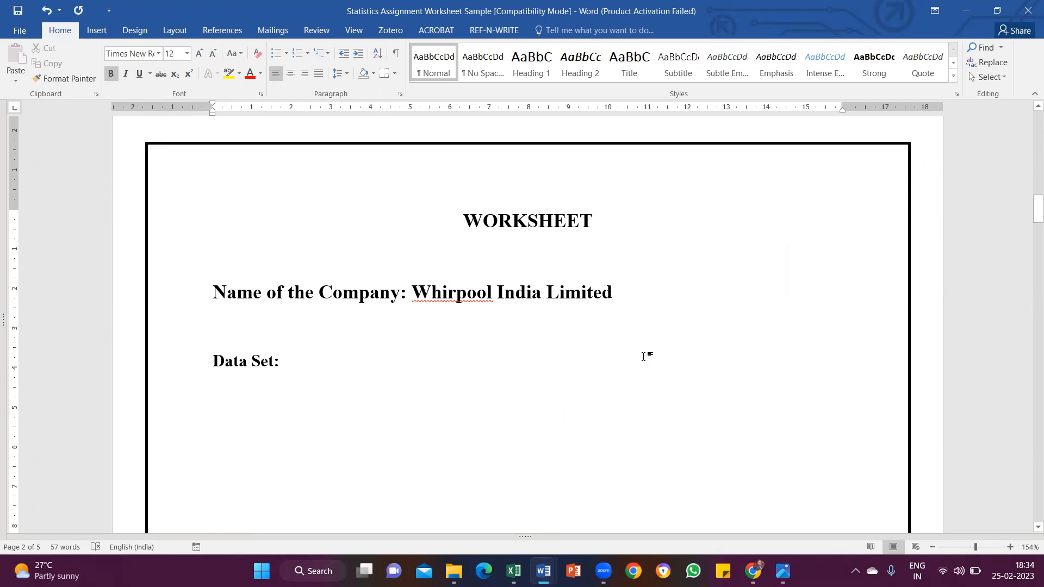
scroll(435, 371, "down", 1)
key("Return")
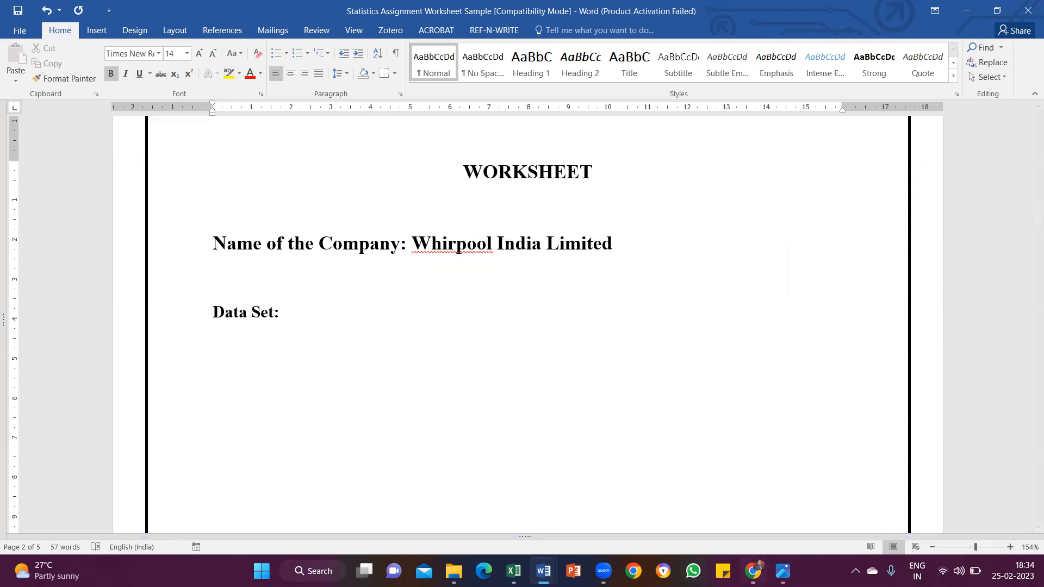
Switch to Chrome and open the Google home page in a new tab
left_click(753, 571)
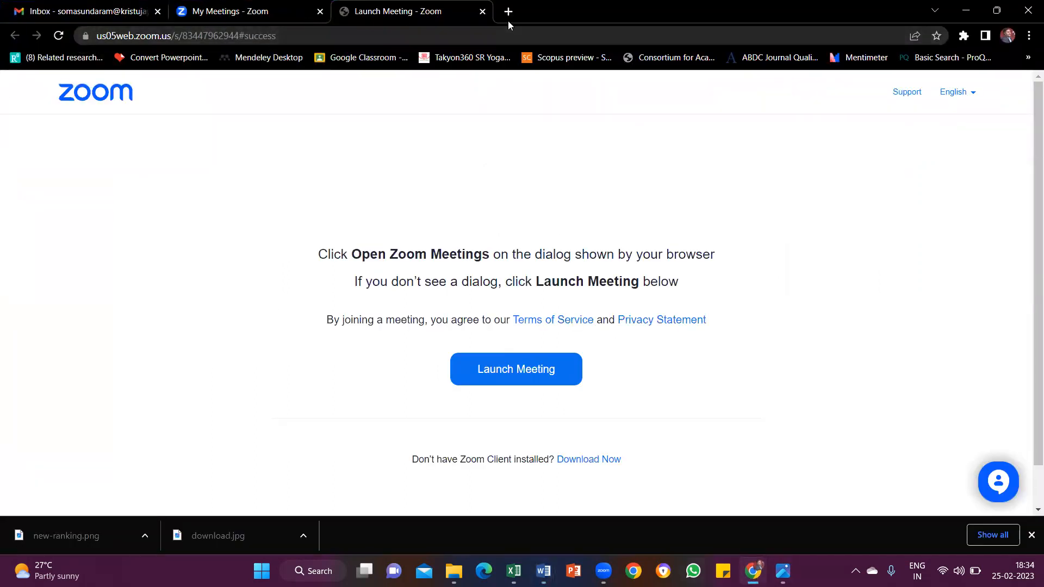
left_click(508, 12)
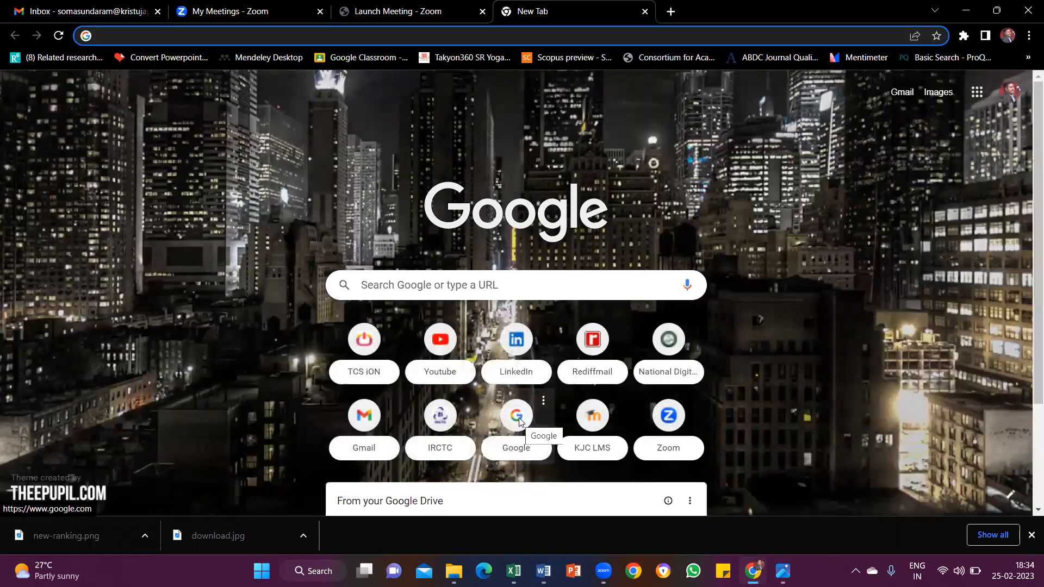
left_click(517, 417)
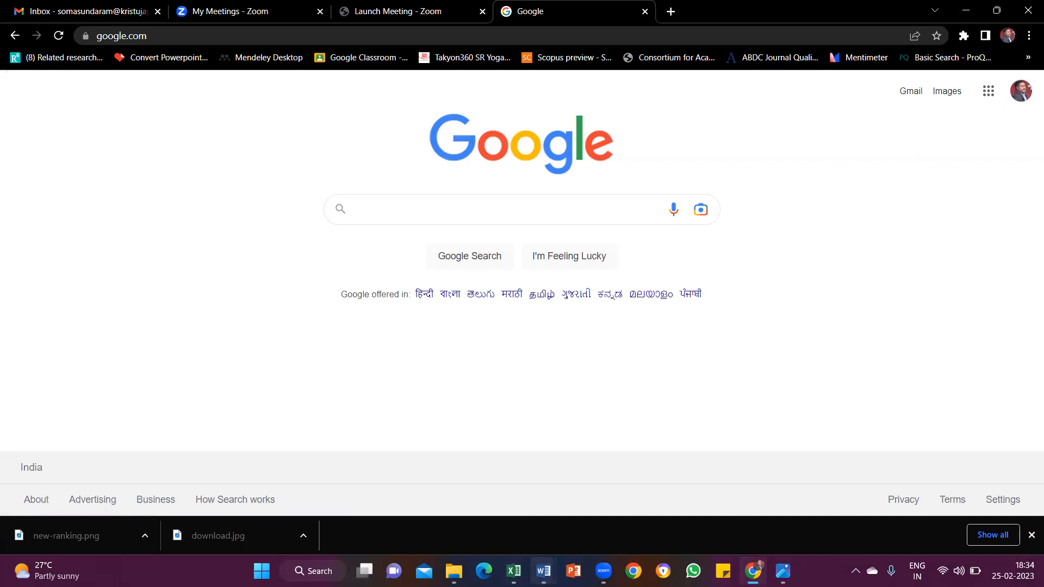
Copy "Whirlpool of India Ltd." from the first row of the Word assignment company list and return to the browser
mouse_move(544, 571)
left_click(505, 466)
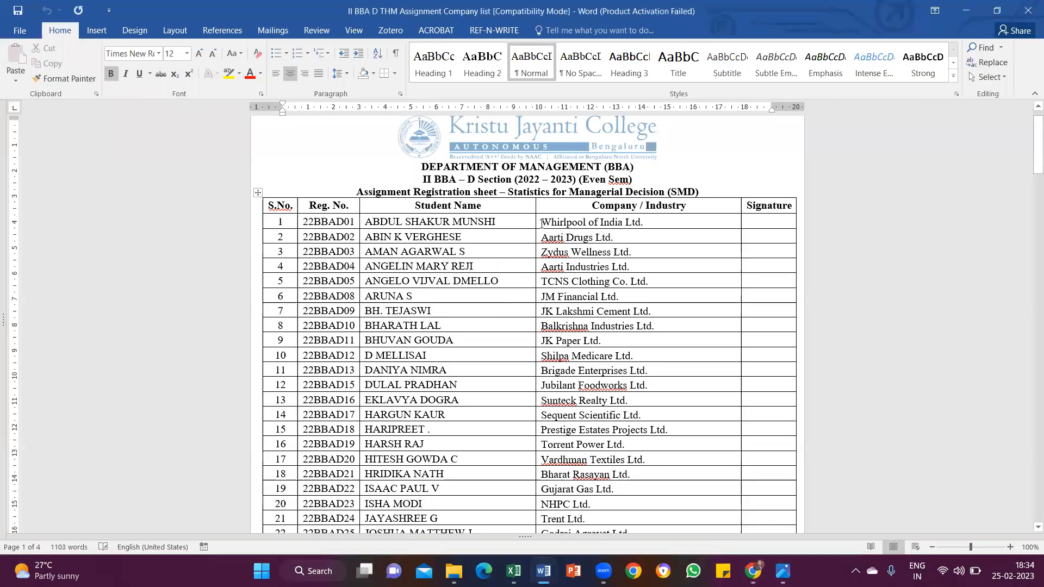
left_click_drag(541, 223, 648, 224)
key("ctrl+c")
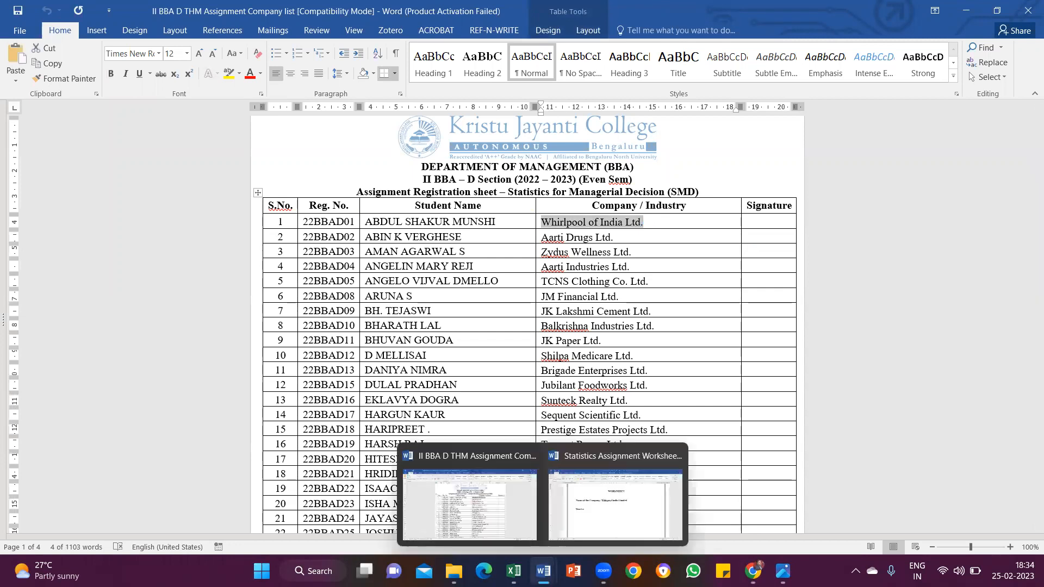
left_click(967, 8)
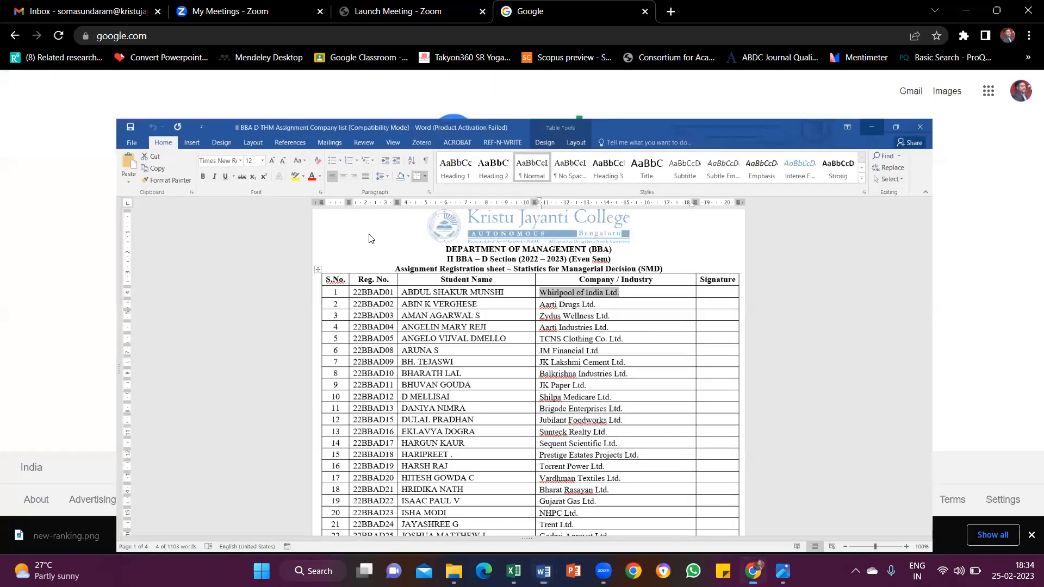
Search Google for "yahoo finance" and open the Yahoo Finance website from the results
left_click(395, 209)
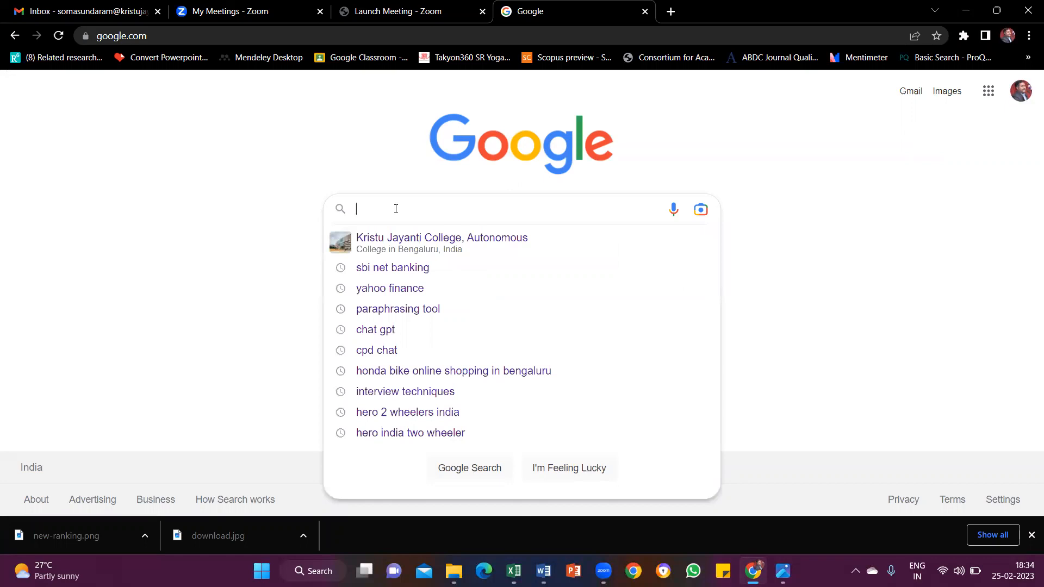
type("yah")
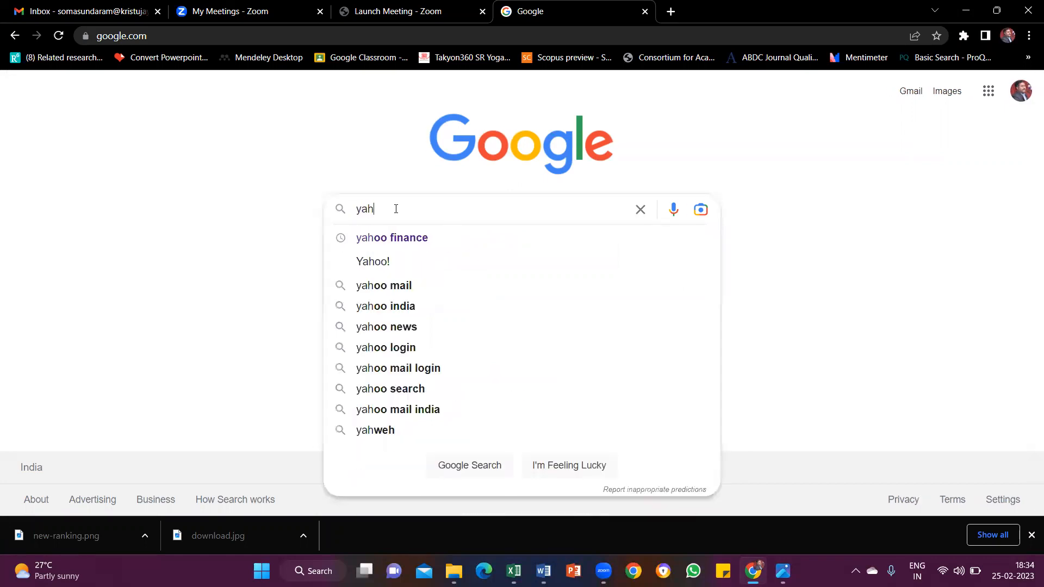
type("oo finan")
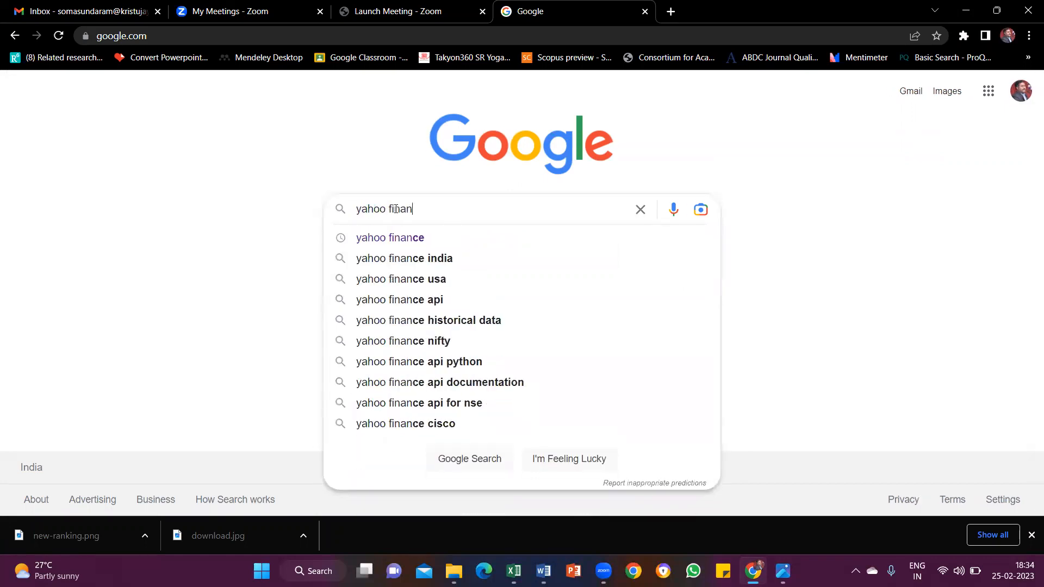
left_click(398, 239)
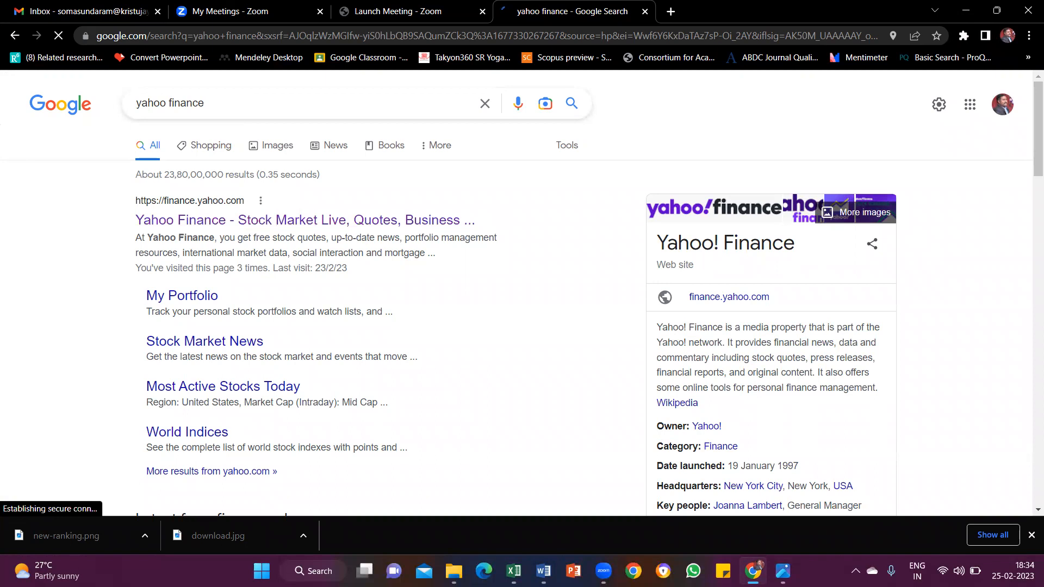
left_click(340, 221)
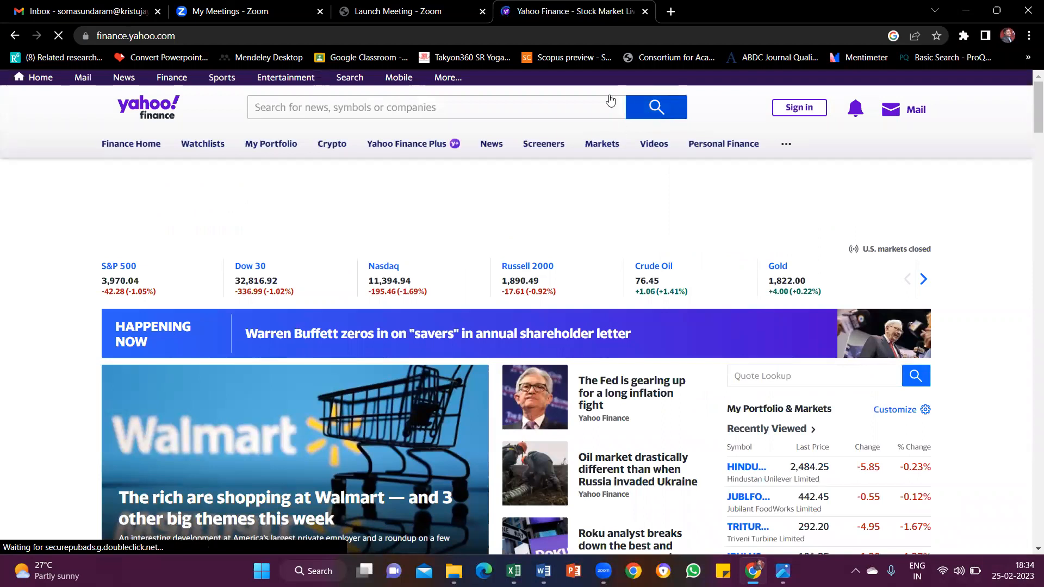
Search Yahoo Finance for the copied company "Whirlpool of India Ltd." and open its quote page
left_click(364, 107)
key("ctrl+v")
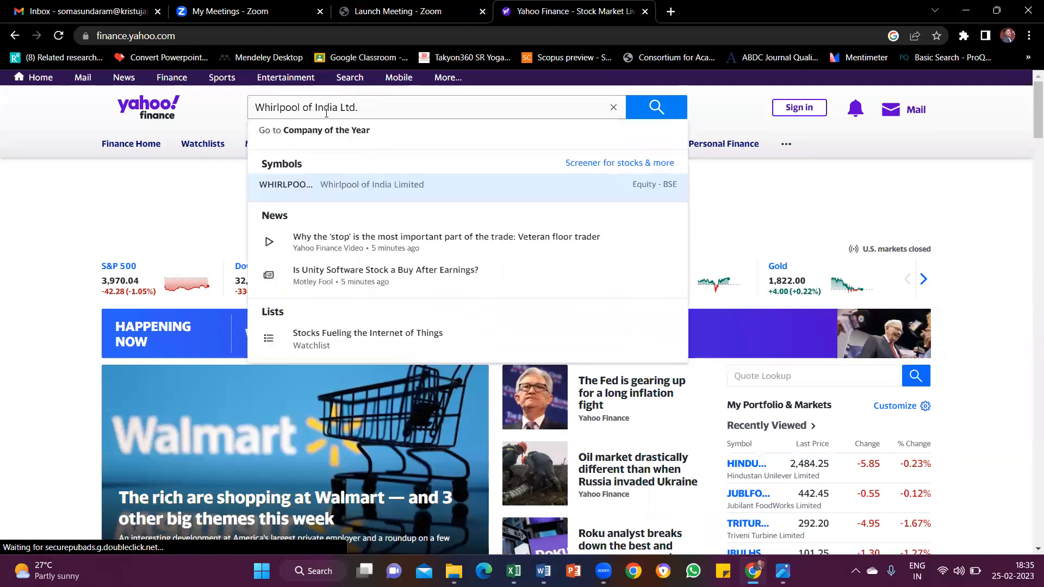
left_click(653, 108)
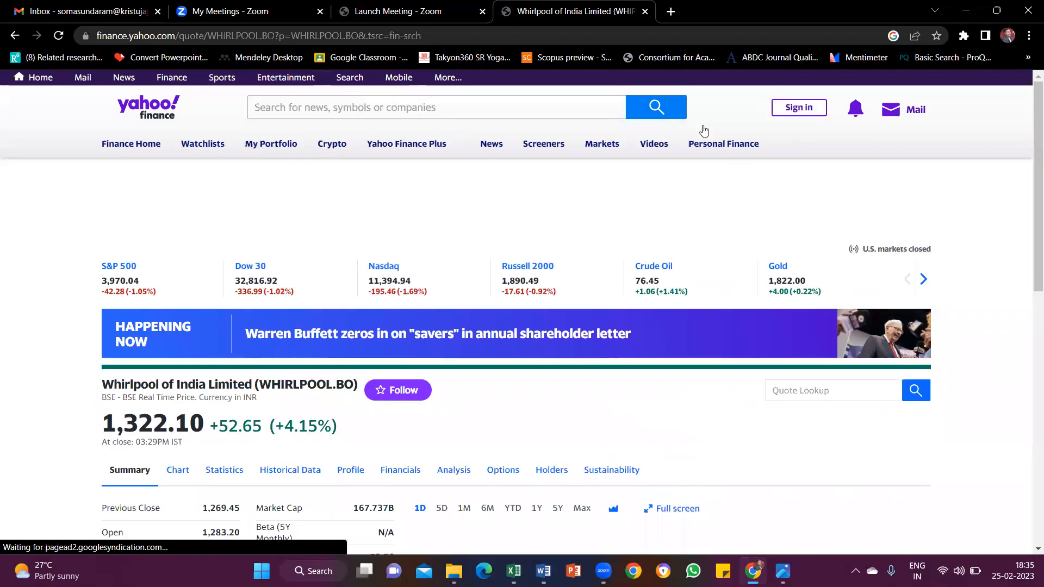
scroll(490, 304, "down", 1)
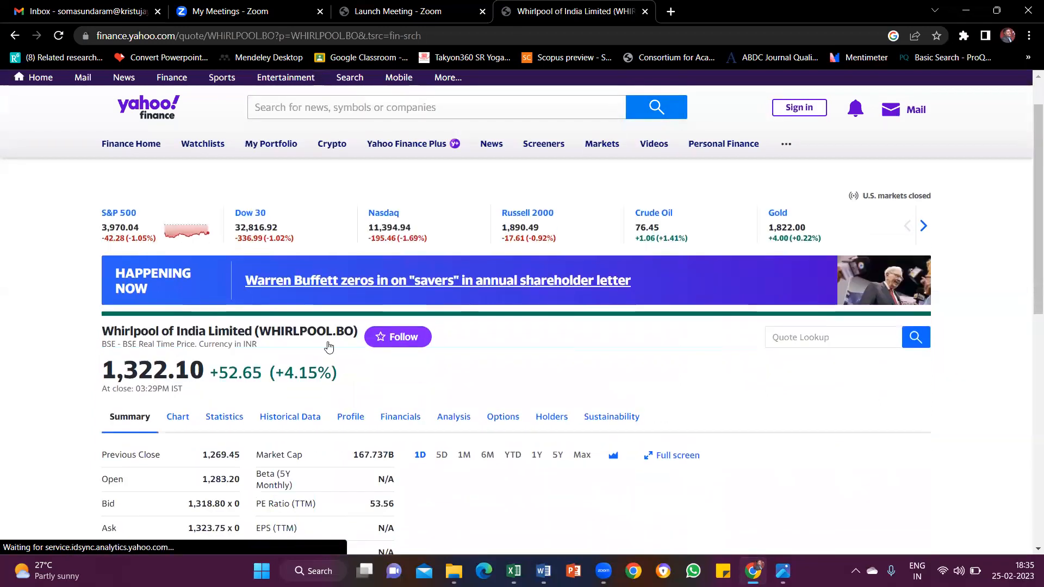
left_click(398, 322)
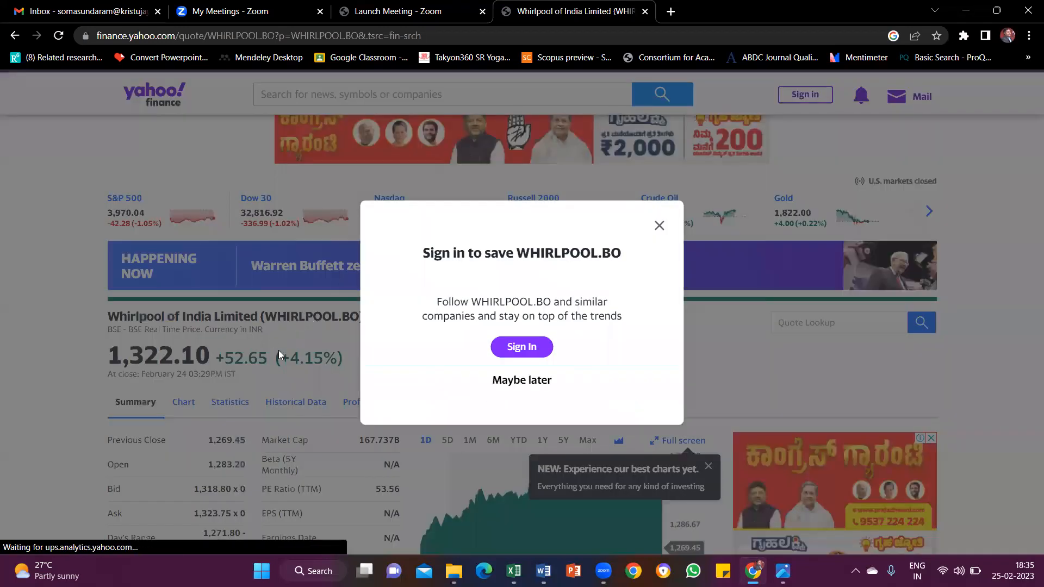
left_click(659, 156)
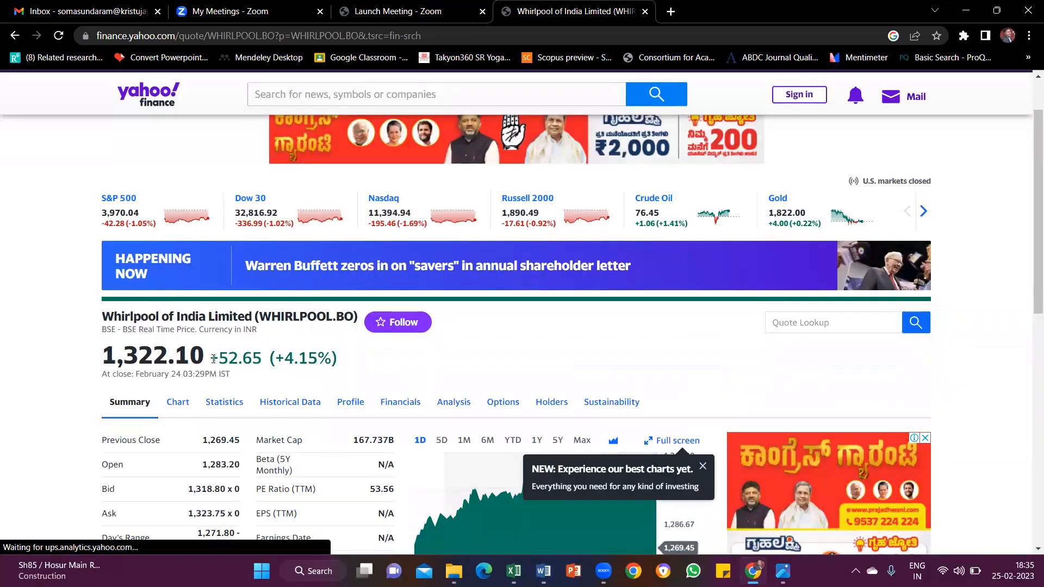
Open the Historical Data of Whirlpool of India Limited and examine the daily price table
scroll(218, 359, "down", 1)
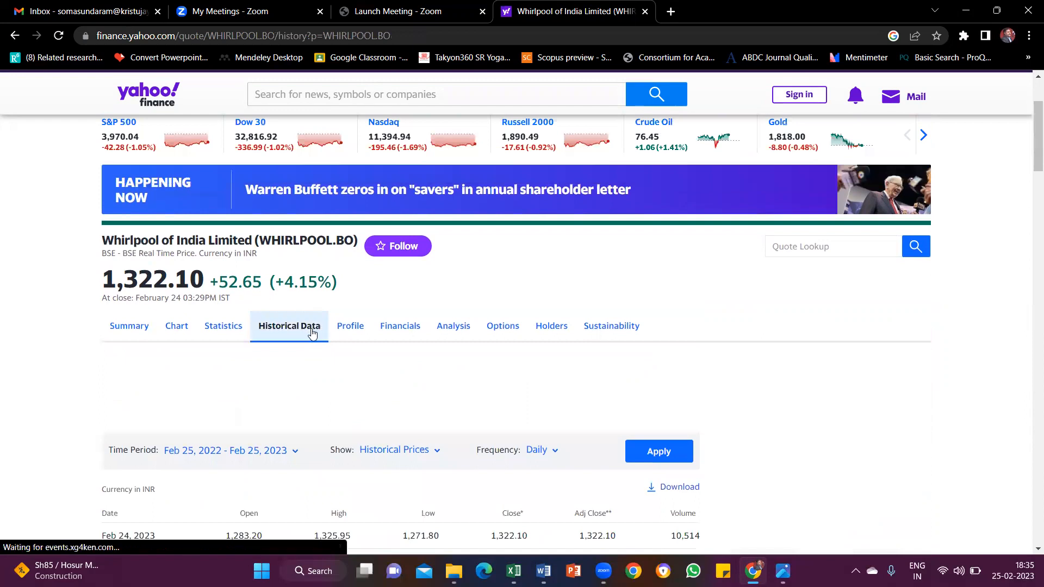
scroll(311, 332, "down", 5)
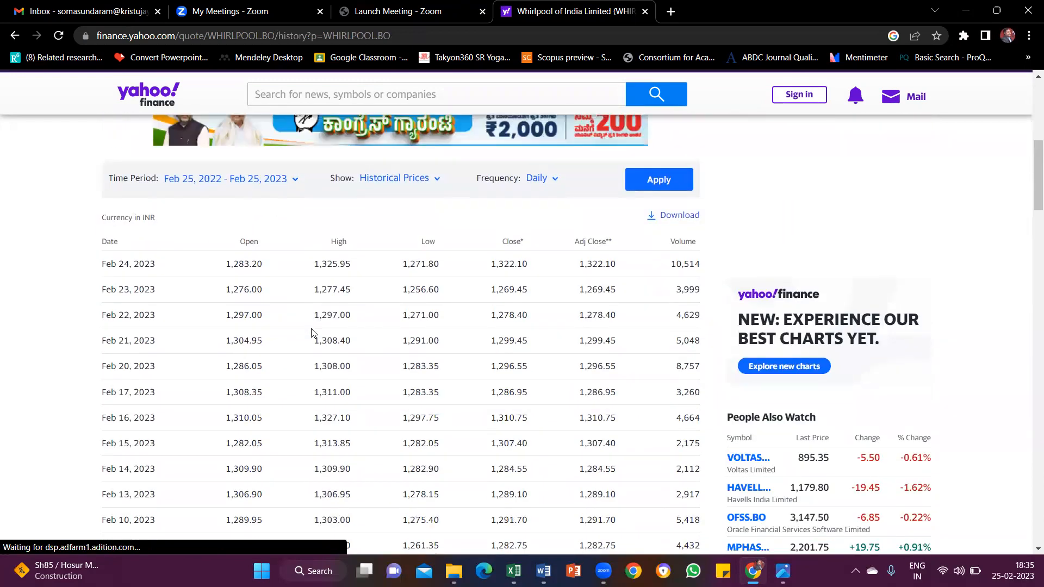
scroll(312, 333, "up", 2)
scroll(311, 333, "down", 1)
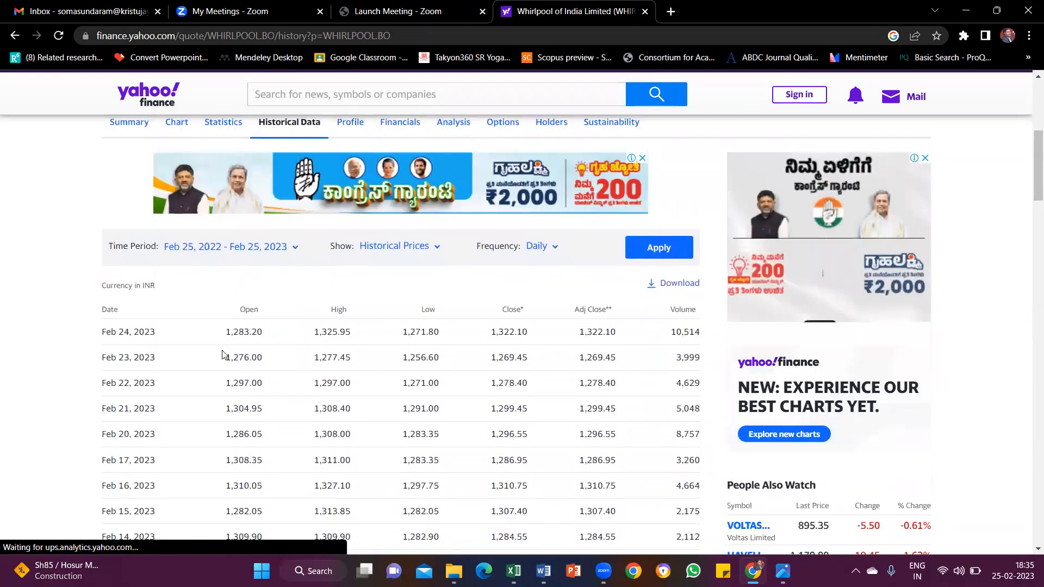
scroll(126, 332, "down", 10)
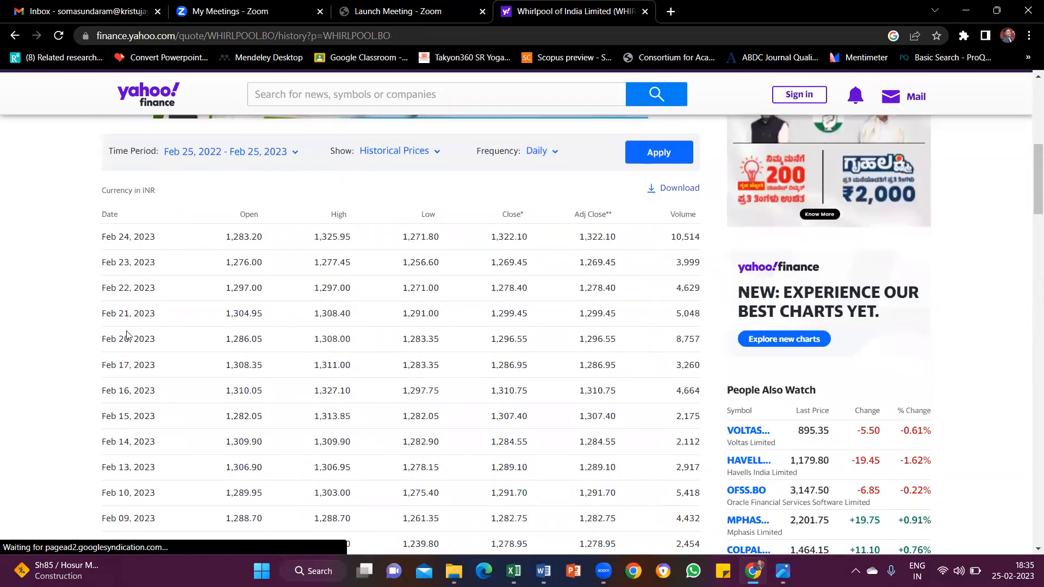
Set the start date of the historical data's time period to 01-01-2023
scroll(231, 354, "down", 17)
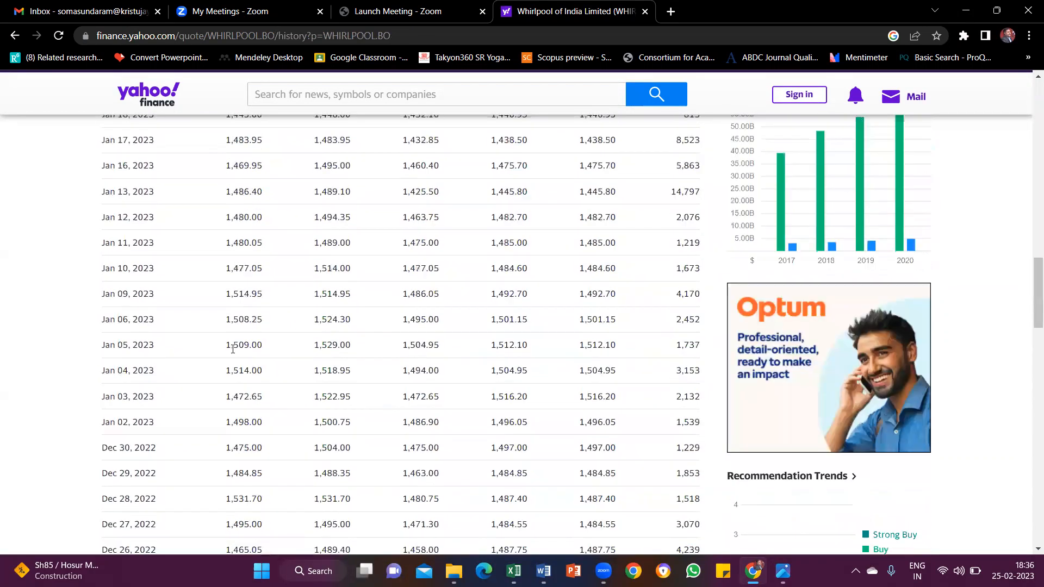
scroll(232, 349, "down", 5)
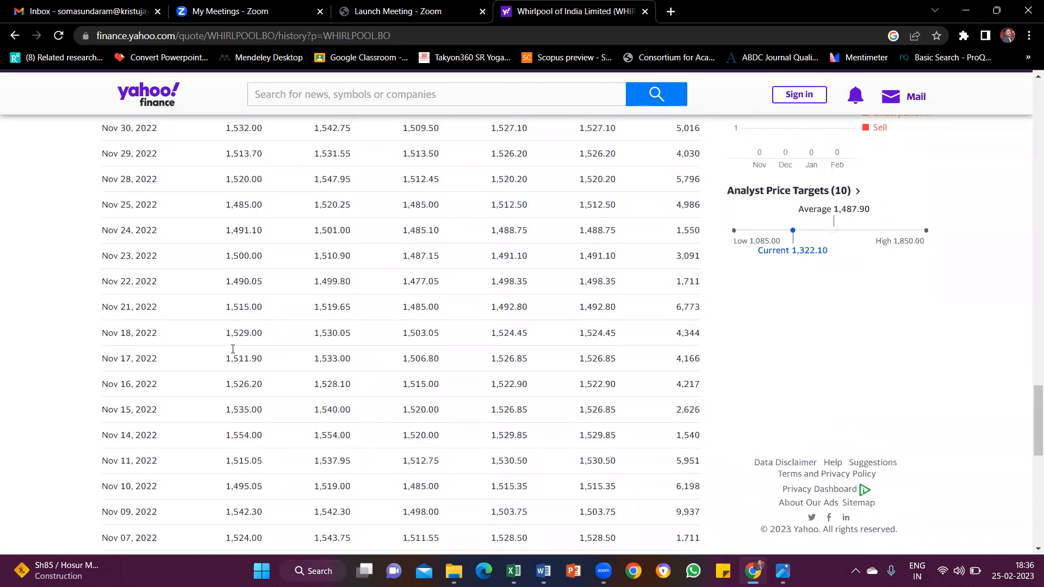
scroll(232, 349, "up", 9)
scroll(232, 351, "up", 20)
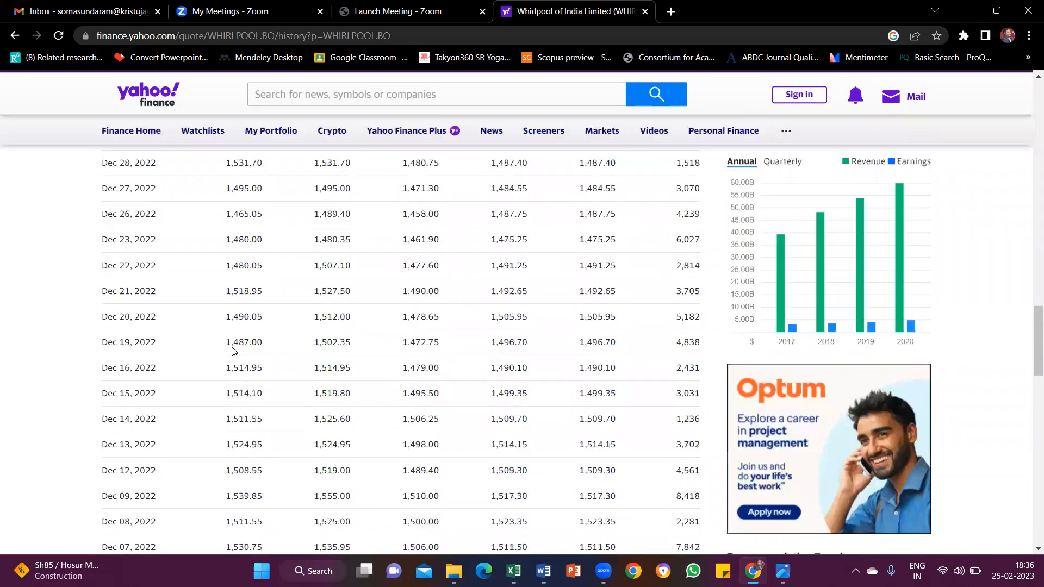
scroll(233, 350, "up", 5)
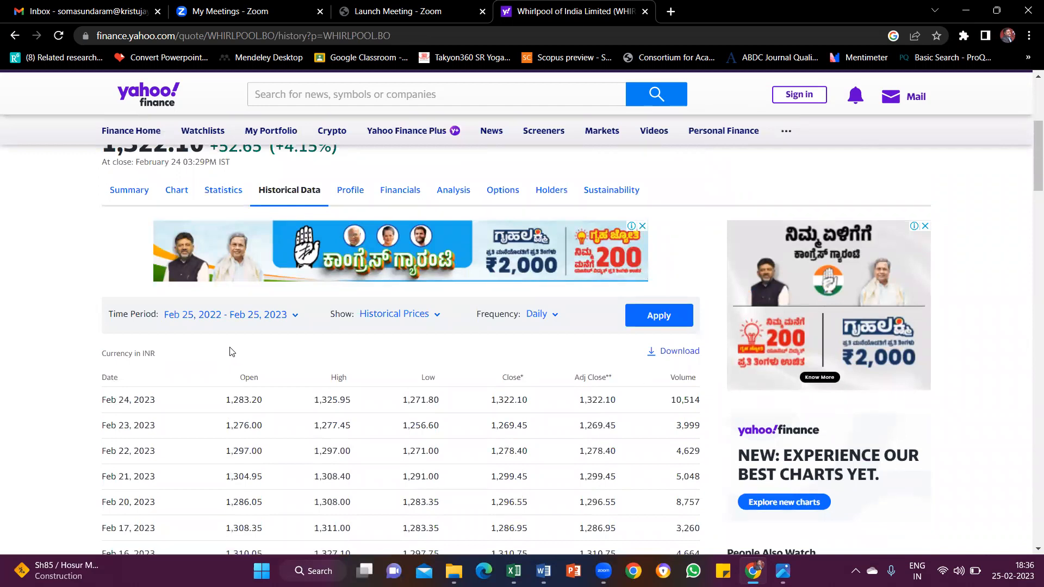
left_click(296, 320)
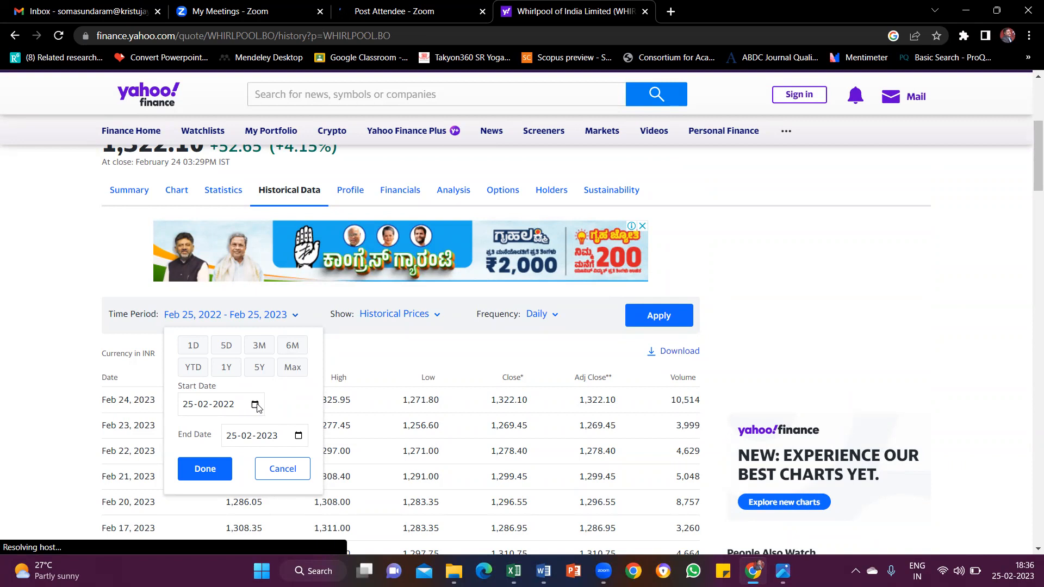
left_click(255, 405)
left_click(241, 222)
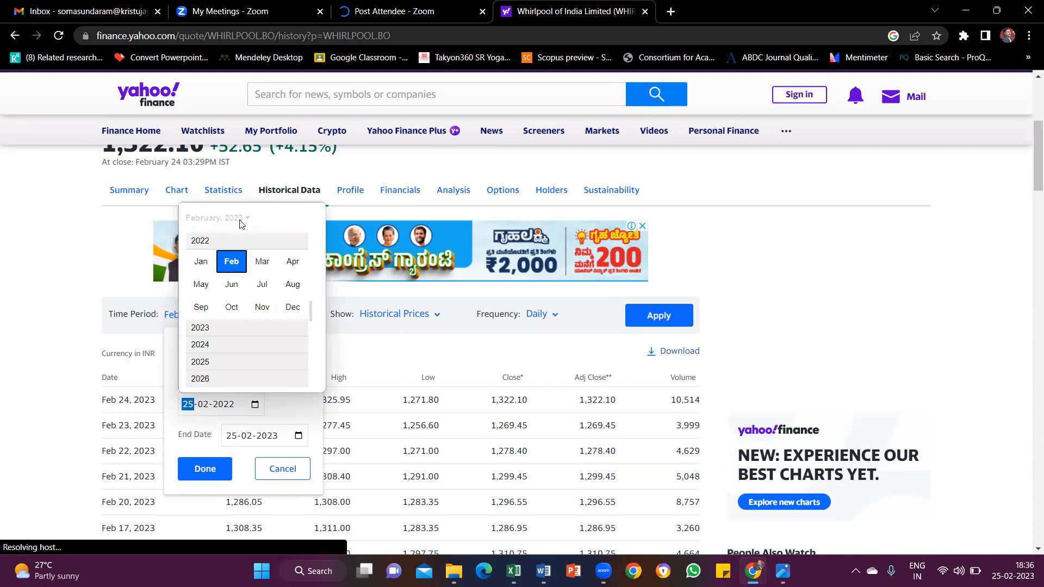
left_click(216, 329)
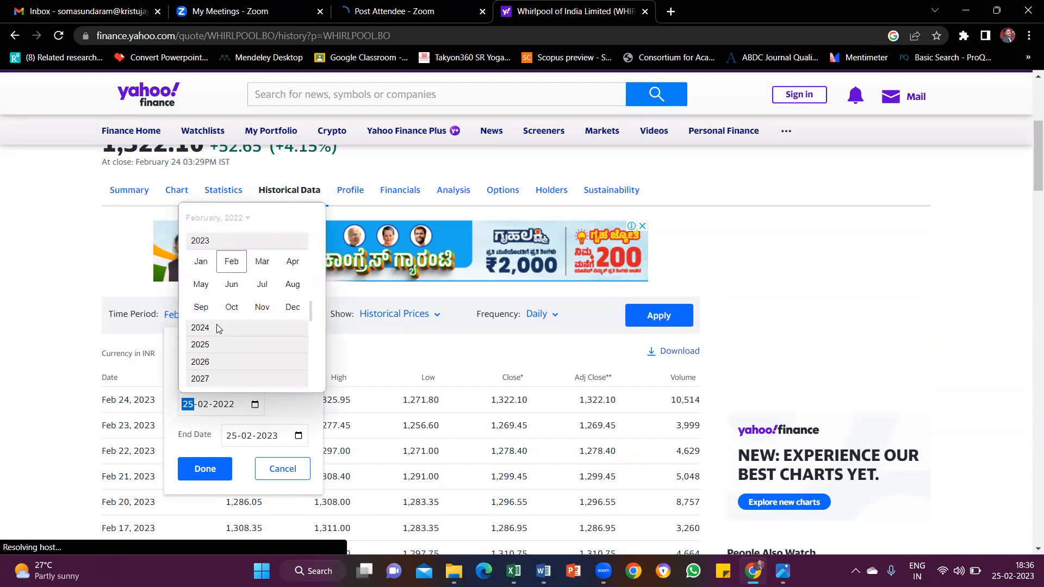
left_click(201, 262)
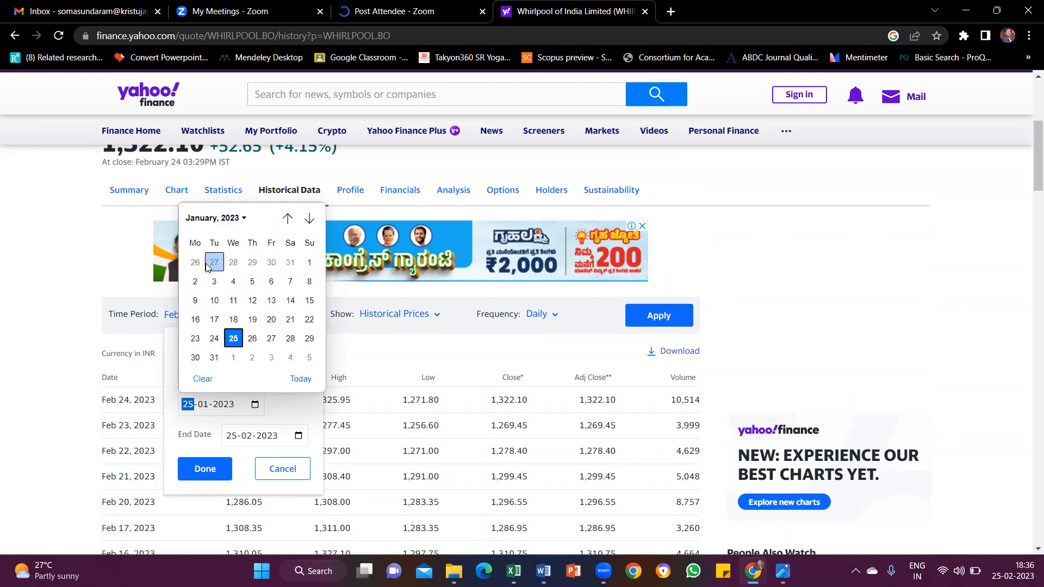
left_click(308, 263)
Set the time period's end date to 31-01-2023 and apply the range to the price table
left_click(299, 437)
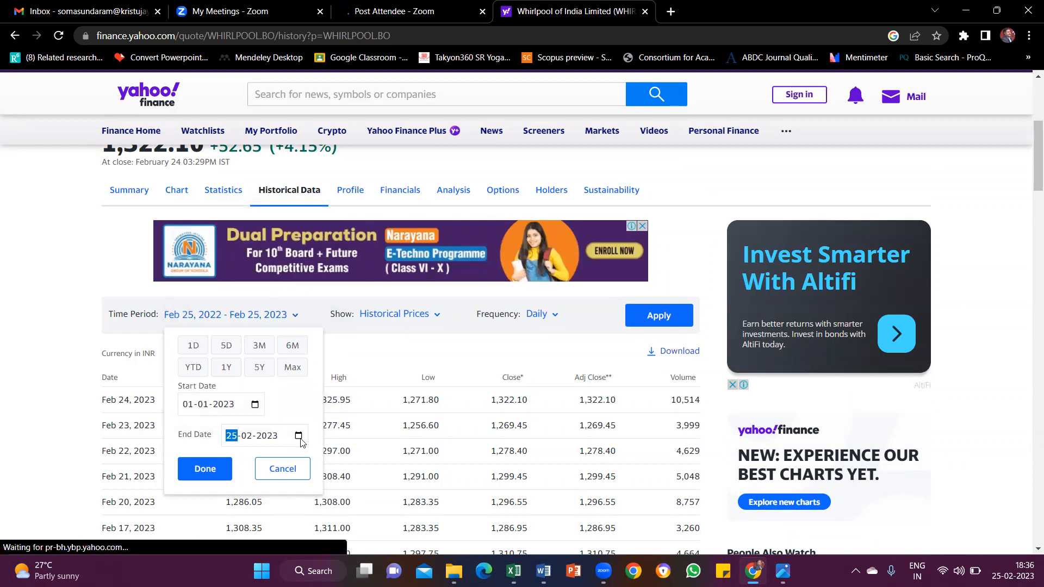
left_click(298, 436)
left_click(275, 249)
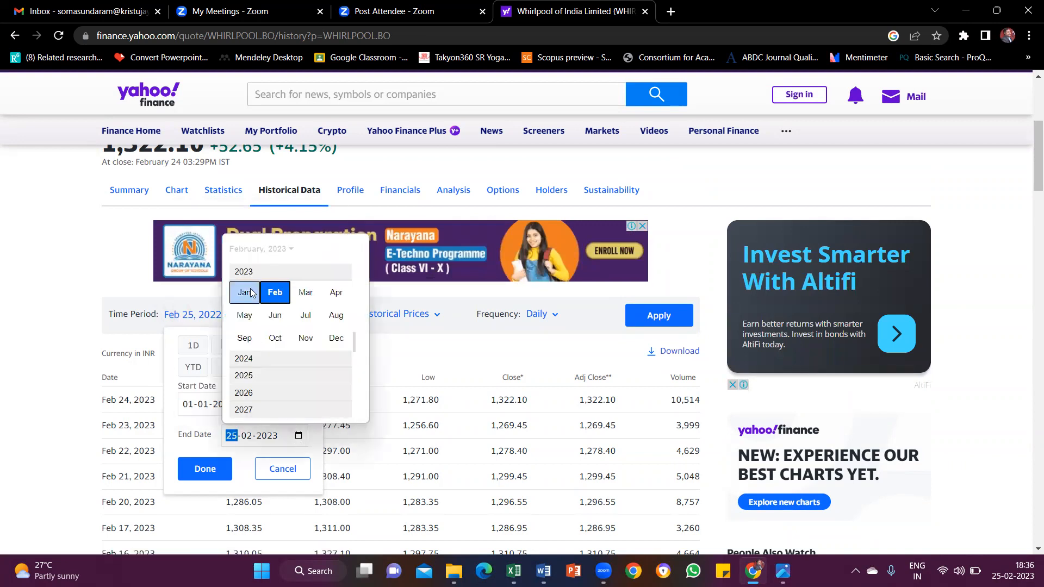
left_click(251, 293)
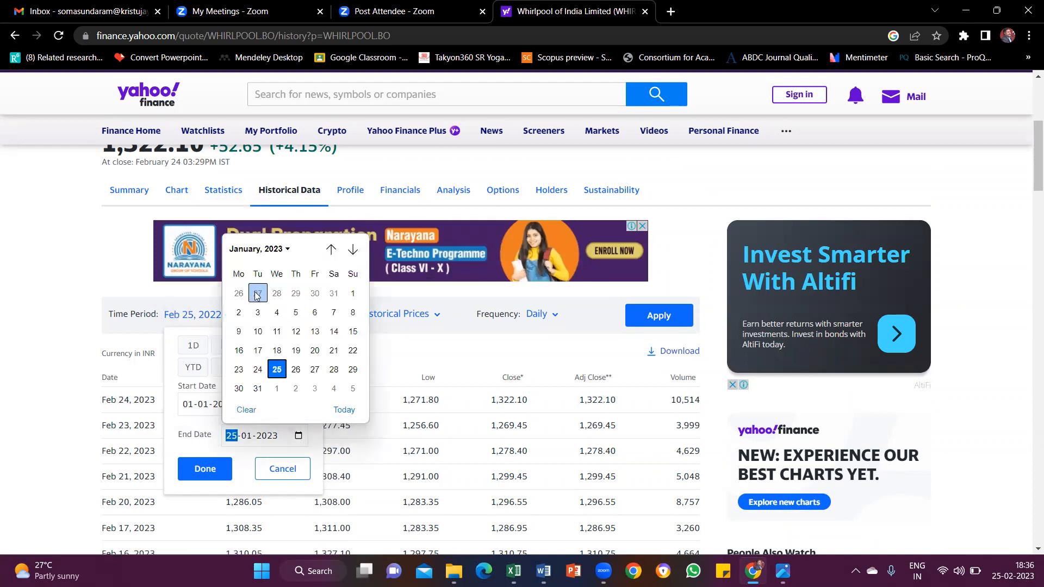
left_click(258, 388)
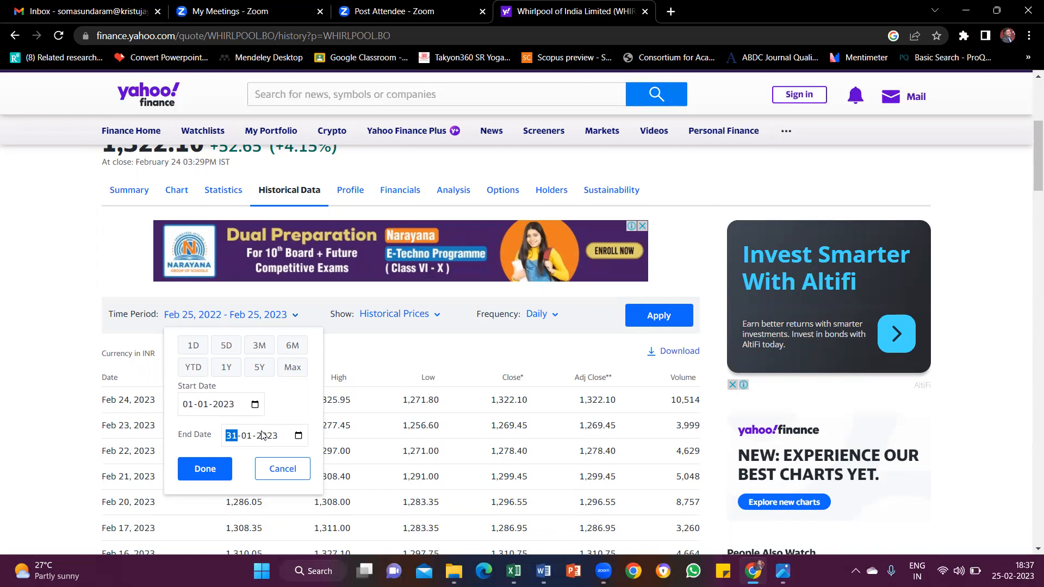
left_click(209, 472)
left_click(209, 470)
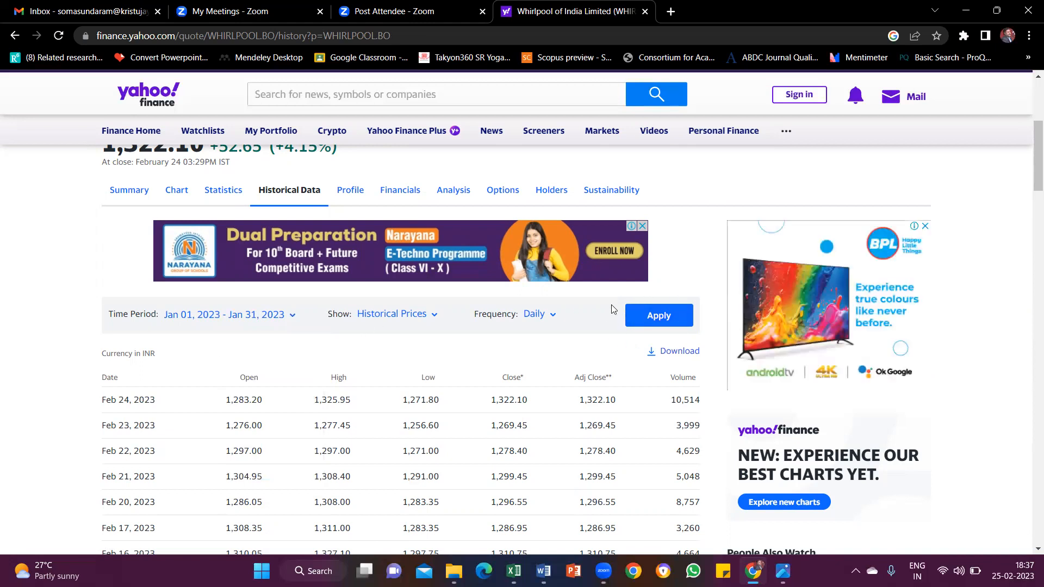
left_click(658, 317)
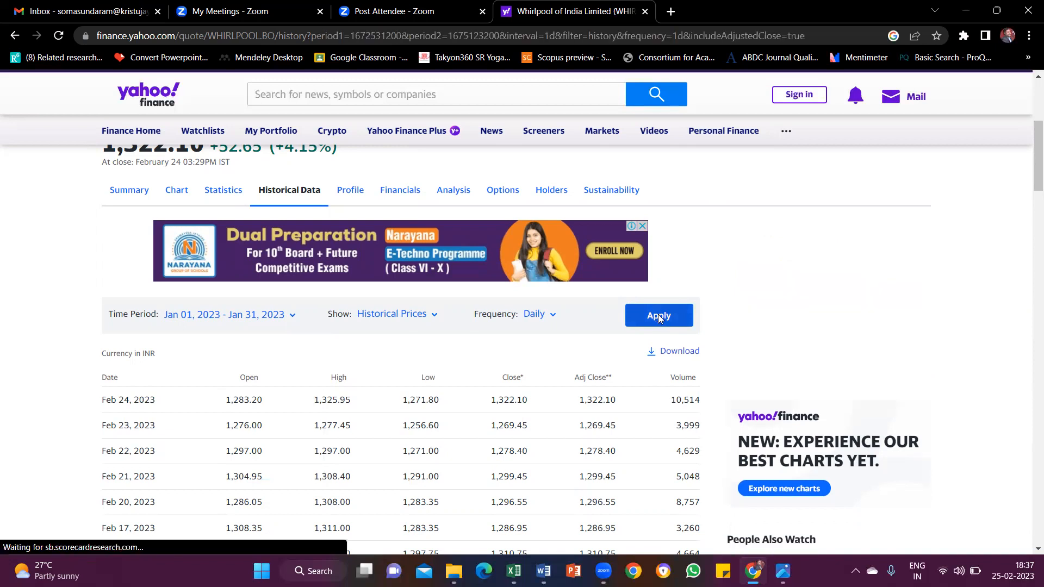
Check the January 2023 prices, download them as a CSV file and open WHIRLPOOL.BO.csv in Excel
scroll(157, 306, "down", 1)
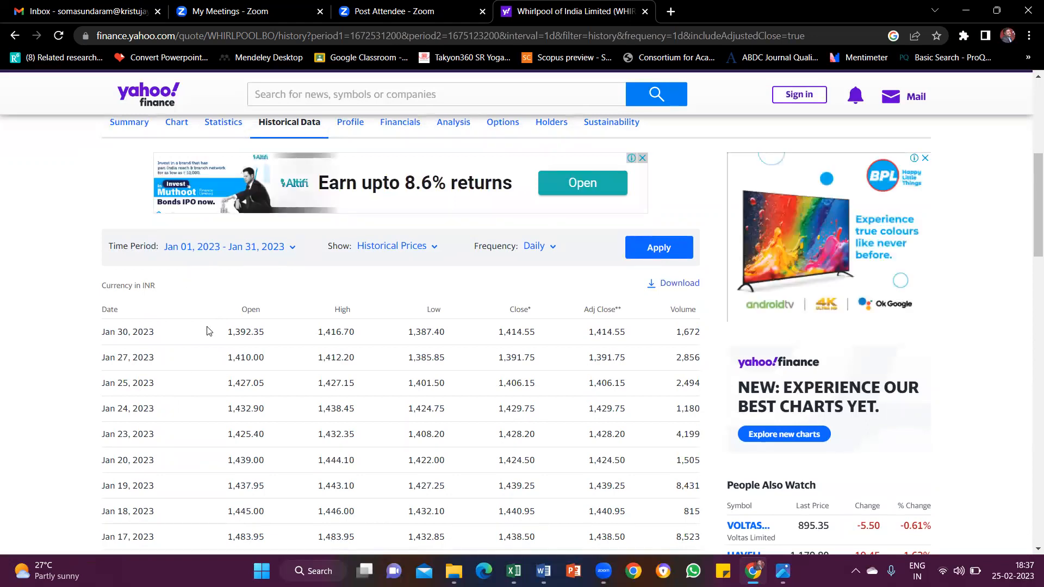
scroll(206, 326, "down", 5)
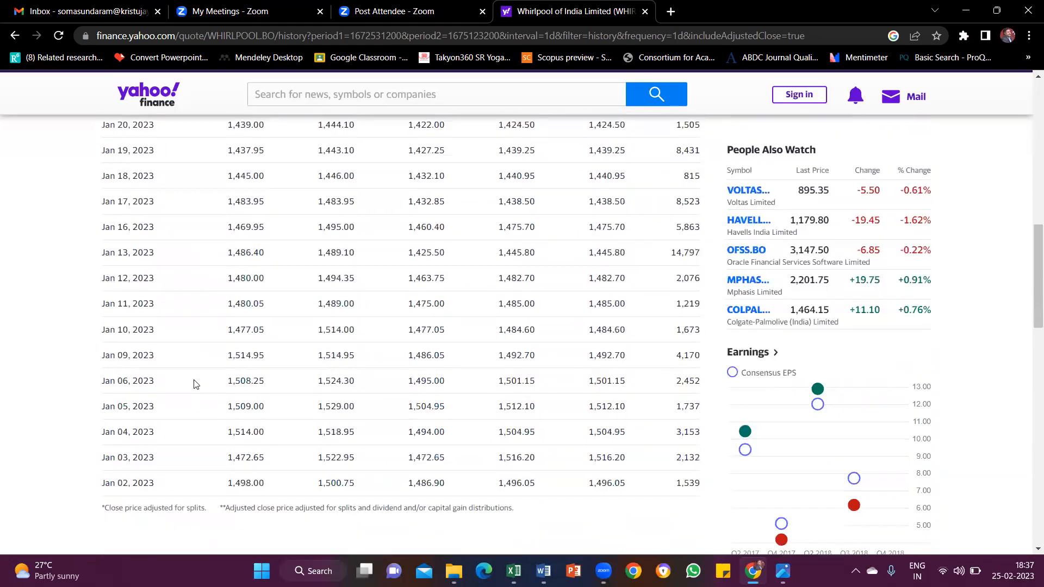
scroll(163, 370, "up", 6)
scroll(314, 338, "down", 5)
scroll(314, 340, "up", 6)
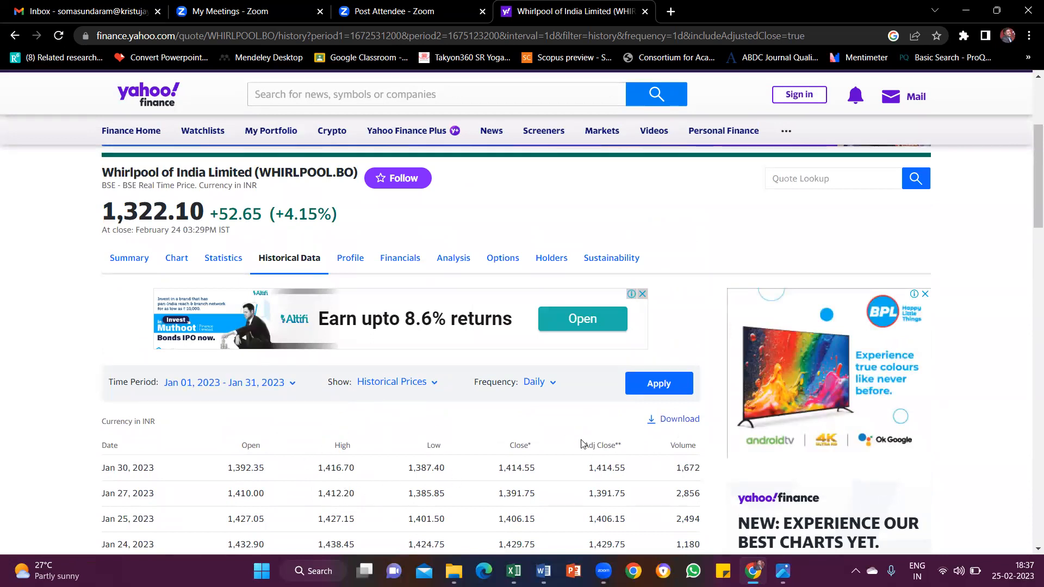
left_click(676, 420)
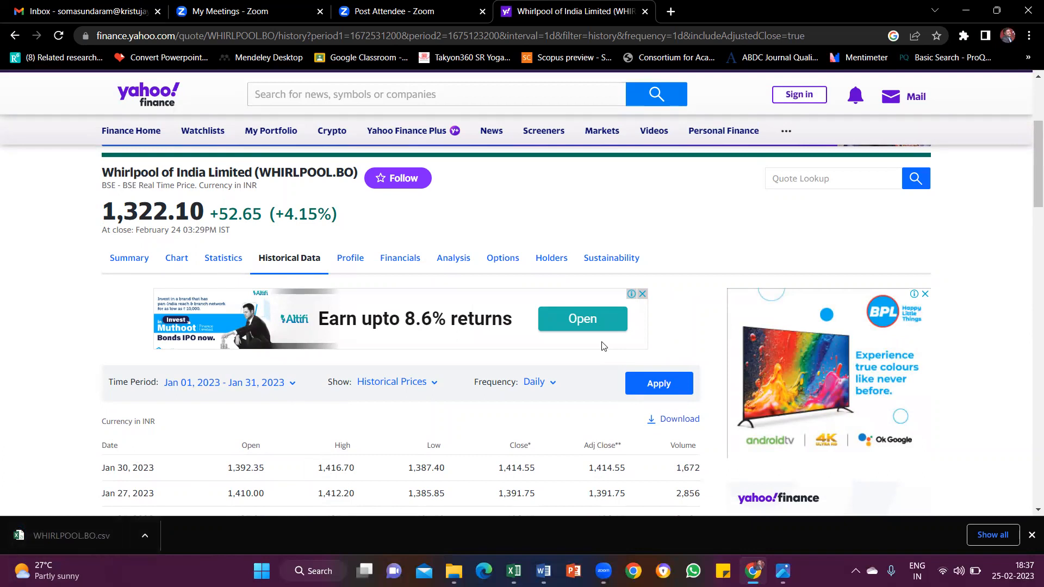
left_click(47, 540)
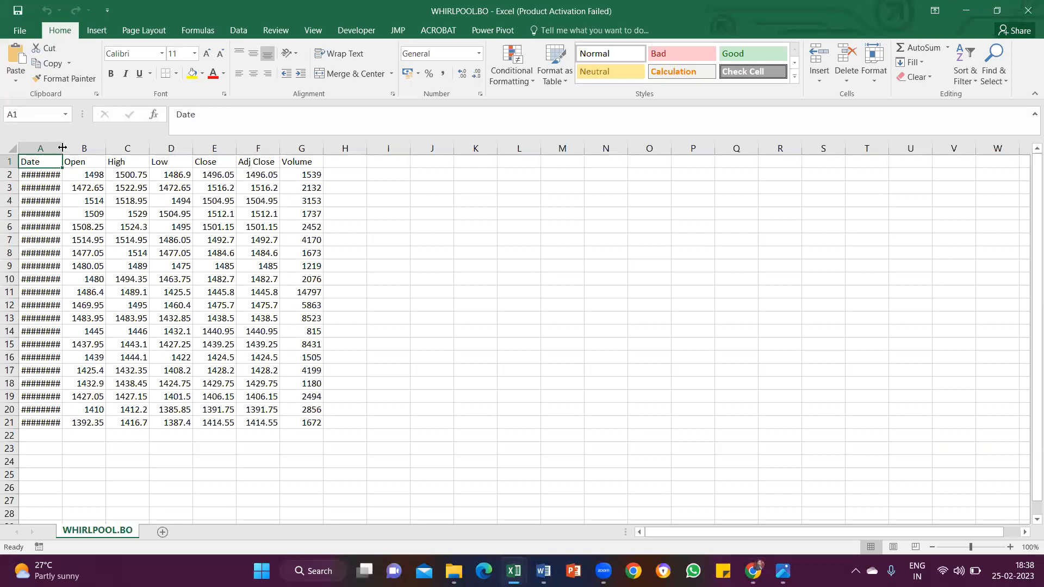
Widen the Date column to fit its contents and apply all borders to the range A1:G21
double_click(63, 147)
left_click_drag(49, 161, 306, 420)
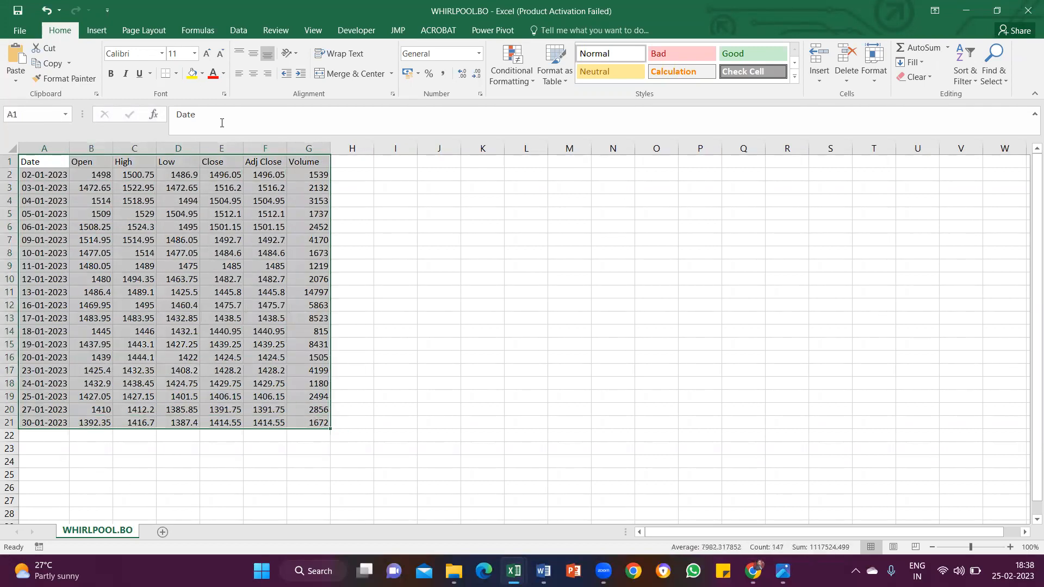
left_click(176, 73)
left_click(193, 186)
Set the font of the whole price table to Times New Roman, size 12
left_click(207, 53)
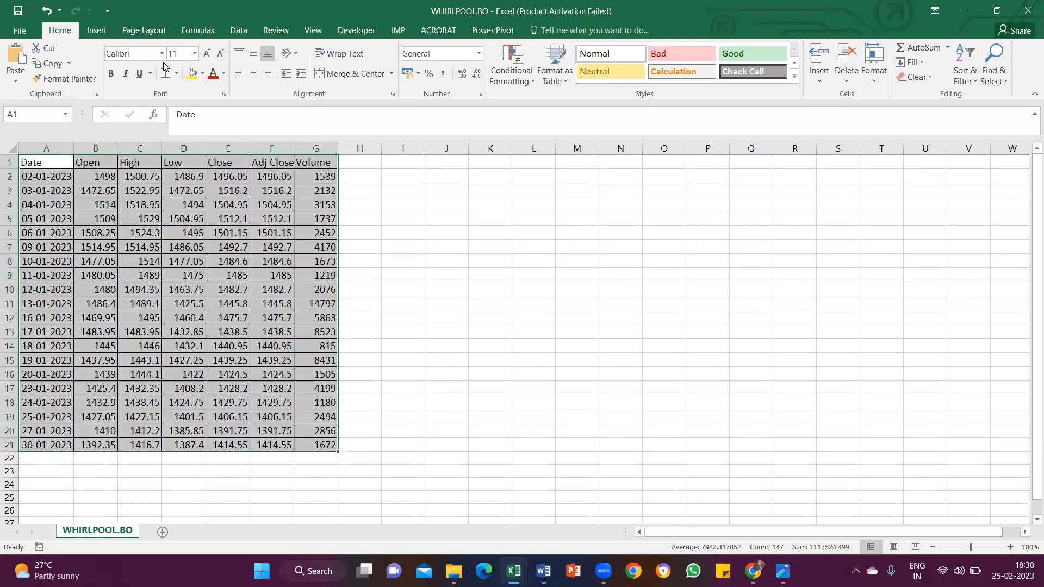
left_click(161, 53)
type("Times New Ro")
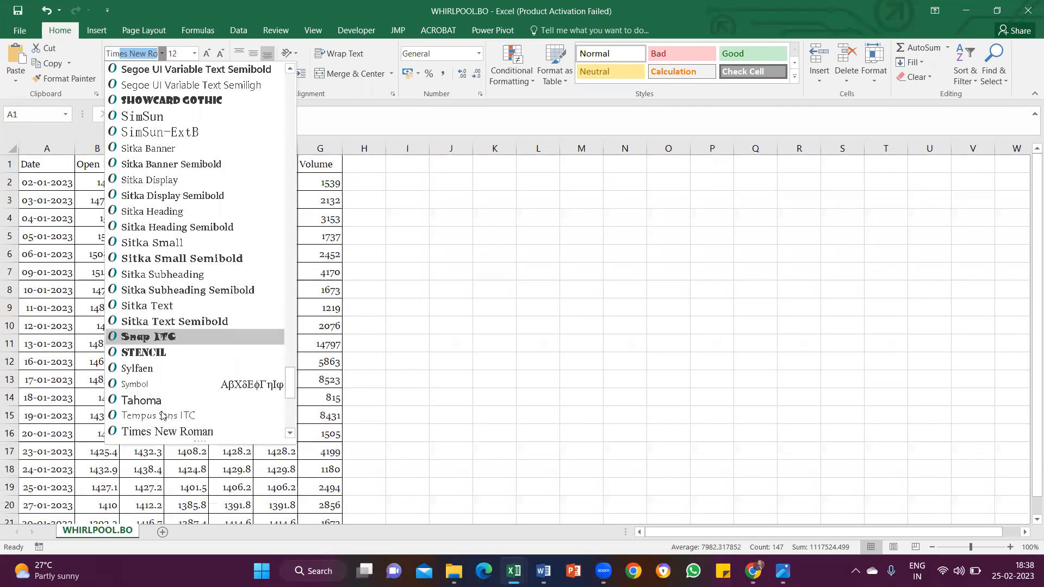
left_click(168, 432)
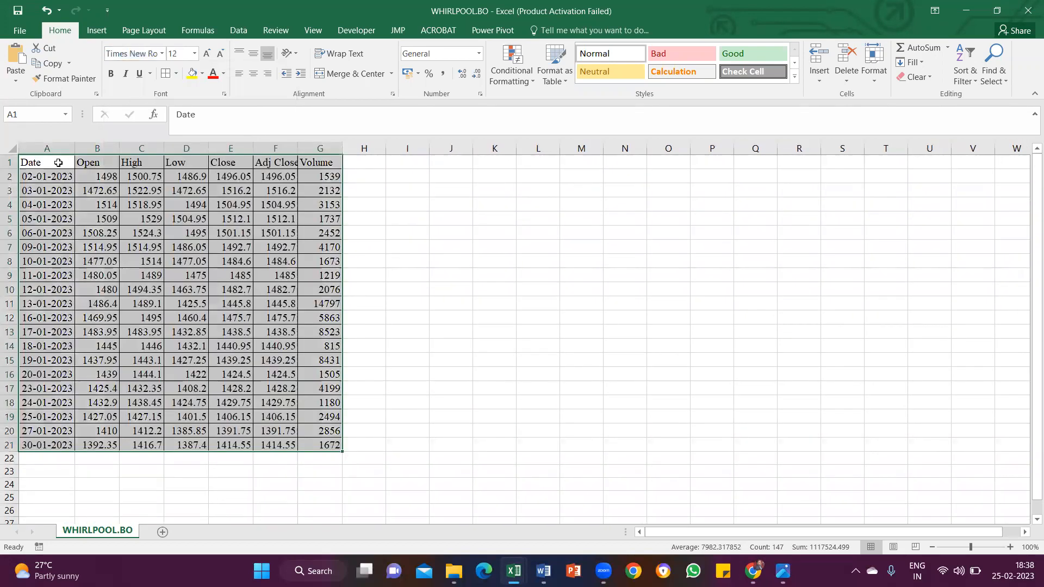
Bold the header row A1:G1 and center the values in B2:G21 horizontally and vertically
left_click_drag(55, 163, 326, 163)
key("ctrl+b")
left_click_drag(96, 176, 316, 444)
left_click(253, 74)
left_click(253, 53)
Center the header row horizontally and vertically, and widen the Adj Close column to fit its contents
left_click_drag(65, 163, 332, 163)
left_click(255, 74)
left_click(253, 54)
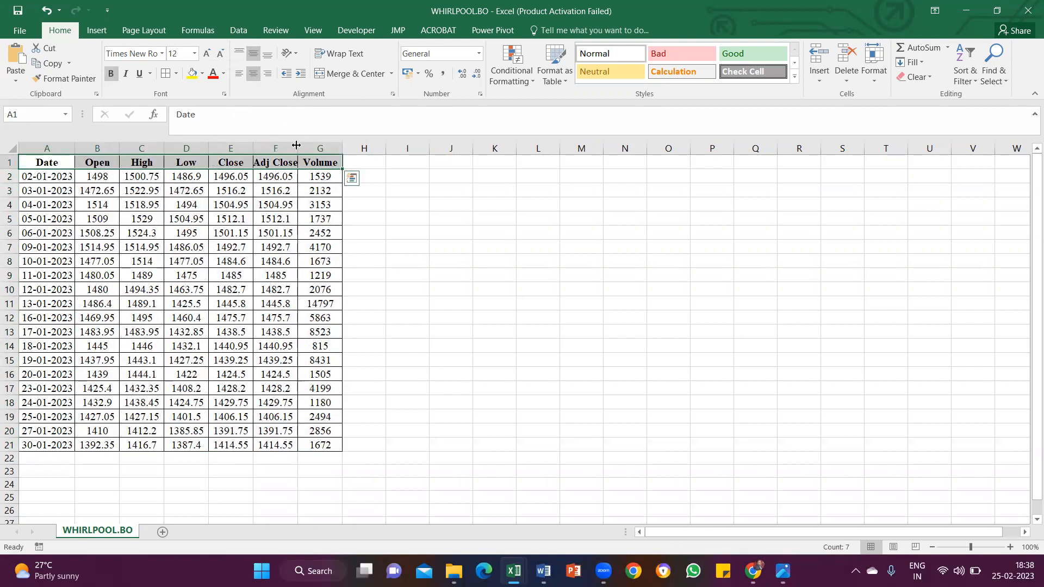
double_click(297, 147)
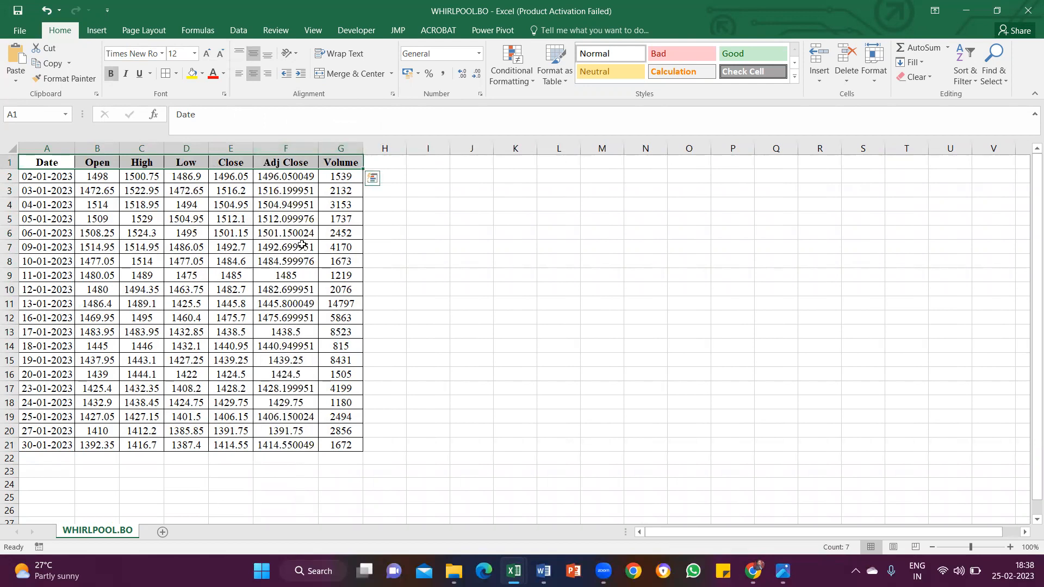
left_click(203, 258)
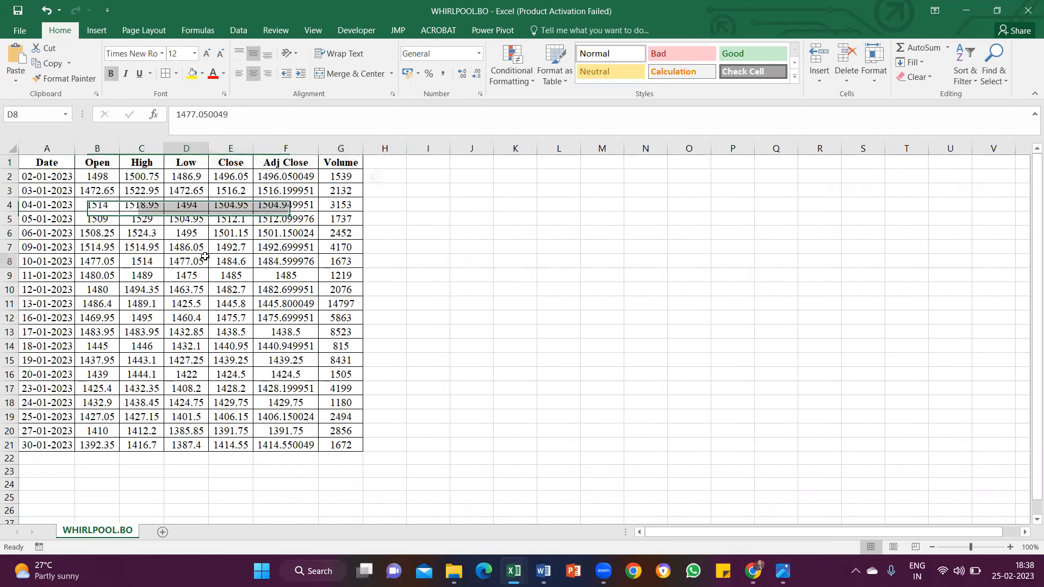
Copy the range A1:G21 and paste it below the Data Set heading of the Statistics Assignment Worksheet Sample document in Word
left_click_drag(63, 166, 338, 443)
key("ctrl+c")
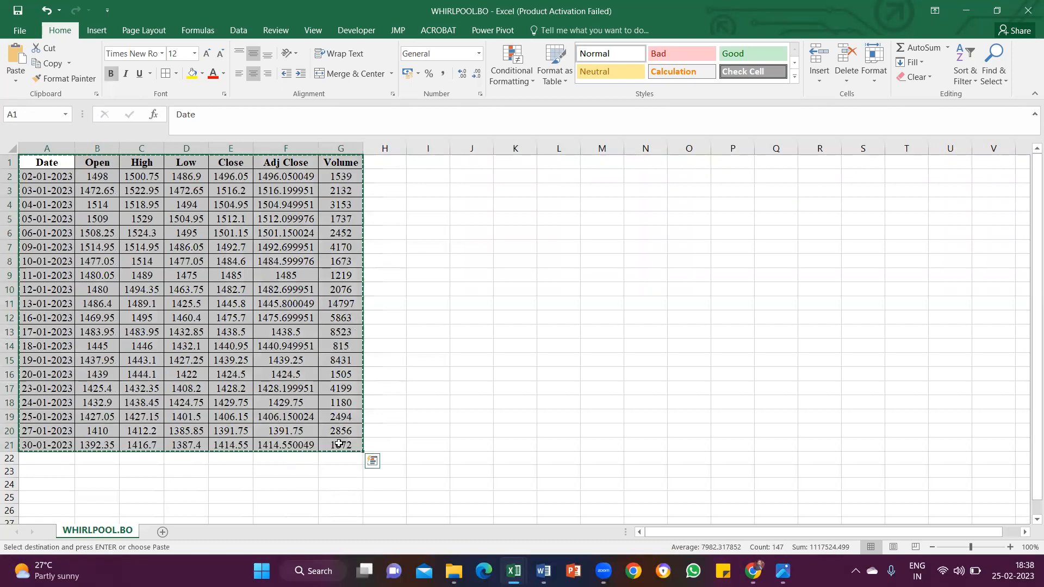
mouse_move(543, 570)
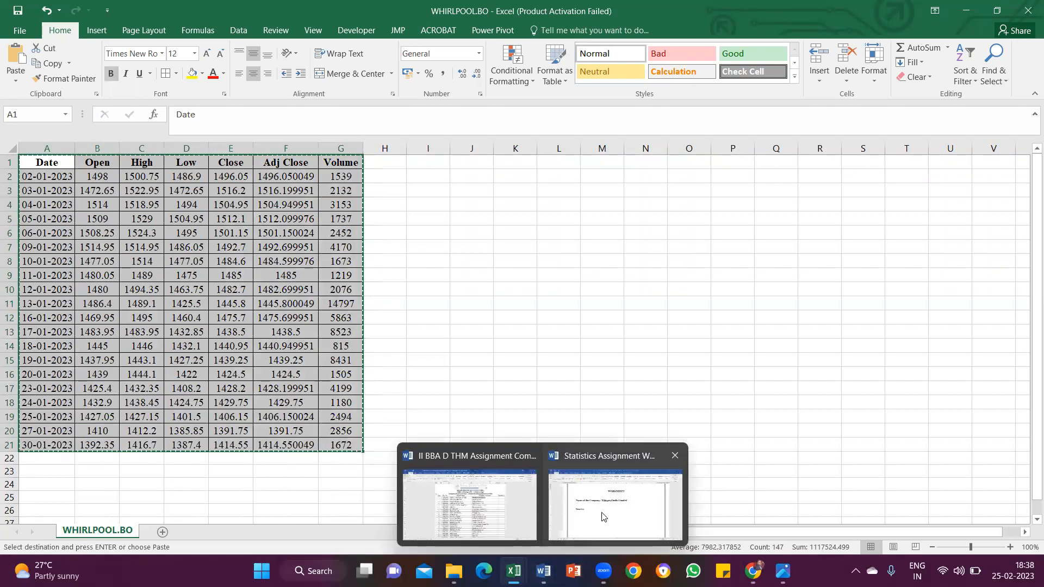
left_click(614, 503)
left_click(329, 310)
scroll(327, 314, "down", 2)
scroll(328, 313, "down", 2)
key("Return")
key("ctrl+v")
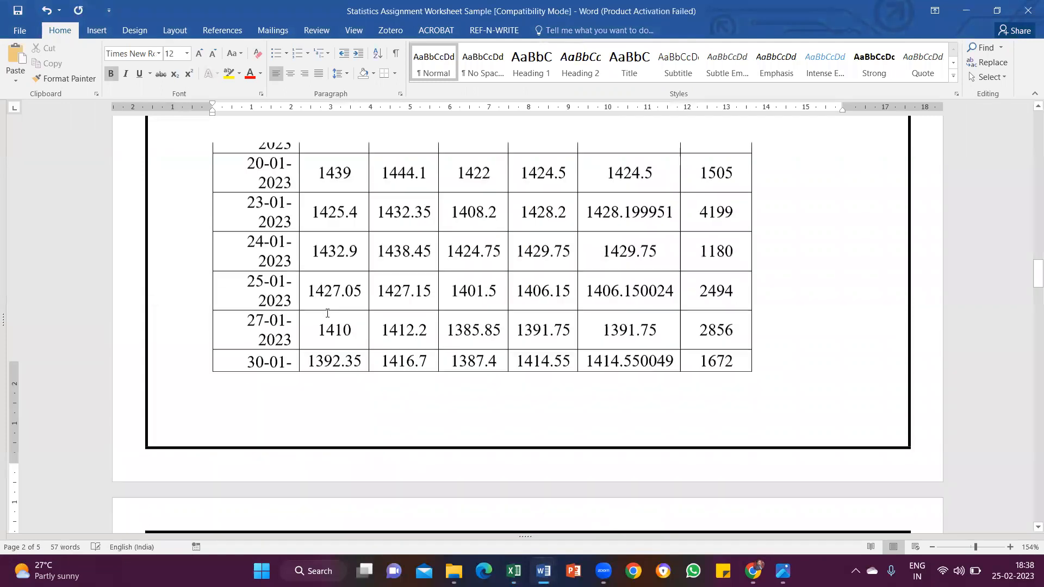
AutoFit the pasted price table to its contents, review all its rows and deselect it
scroll(326, 313, "up", 3)
scroll(324, 313, "up", 10)
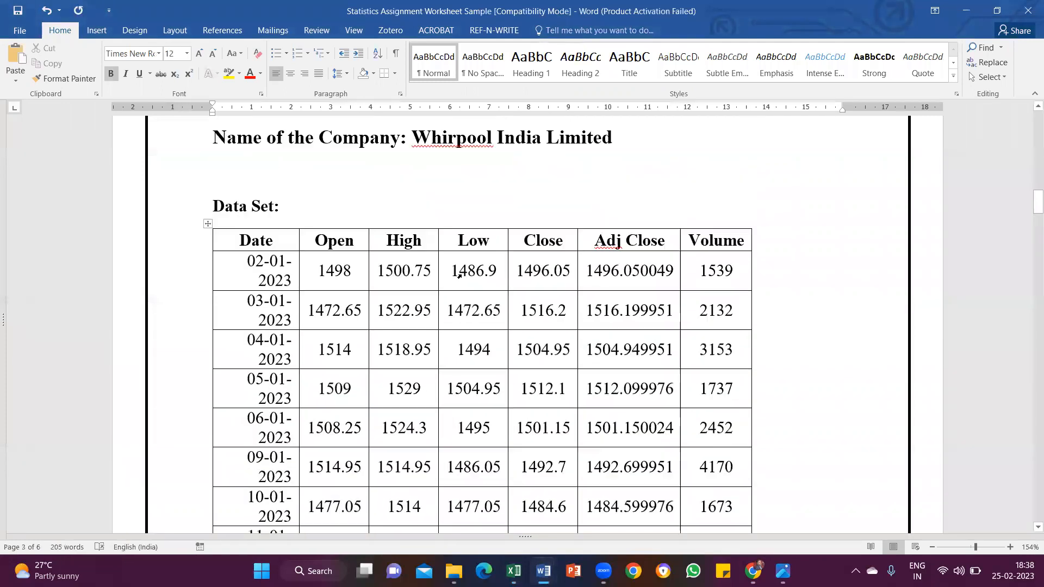
left_click(207, 222)
right_click(206, 223)
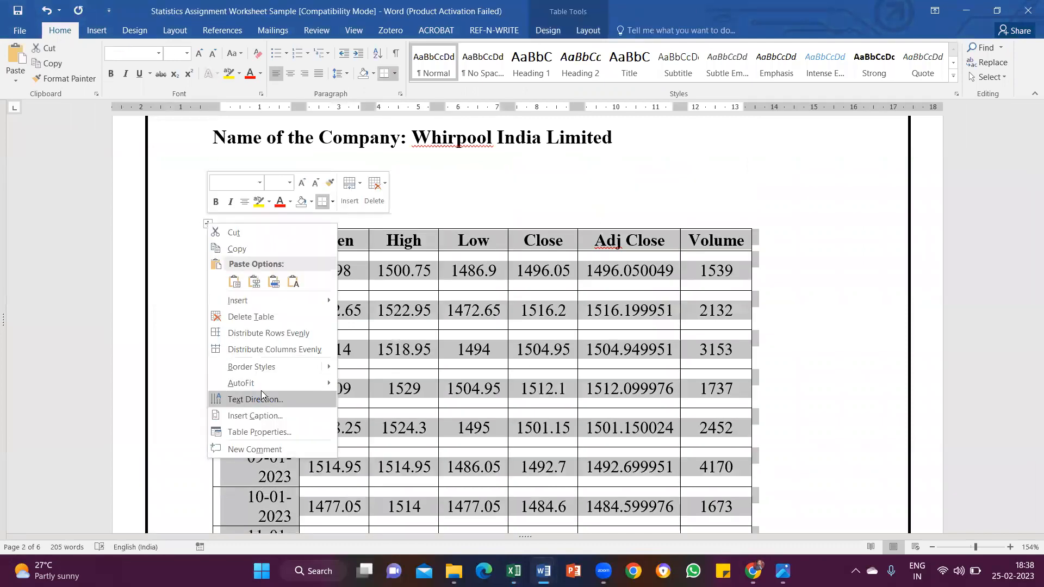
mouse_move(270, 381)
left_click(356, 387)
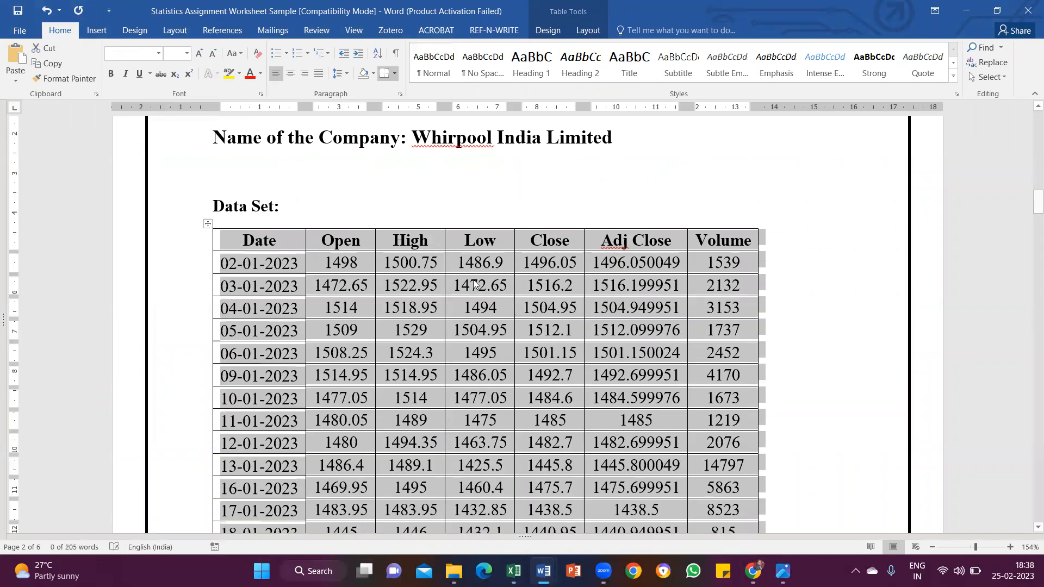
scroll(502, 259, "down", 10)
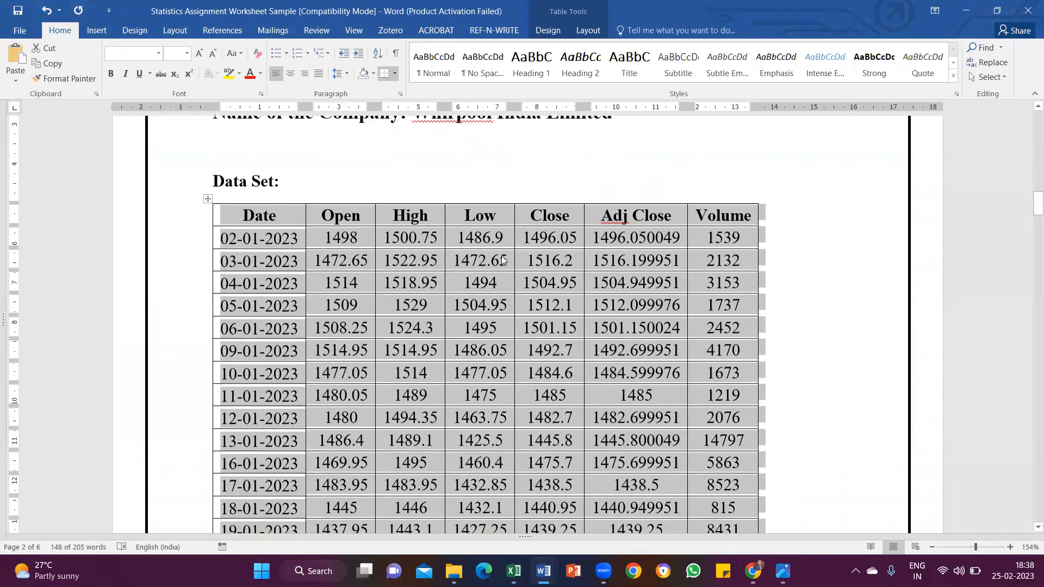
scroll(501, 260, "up", 12)
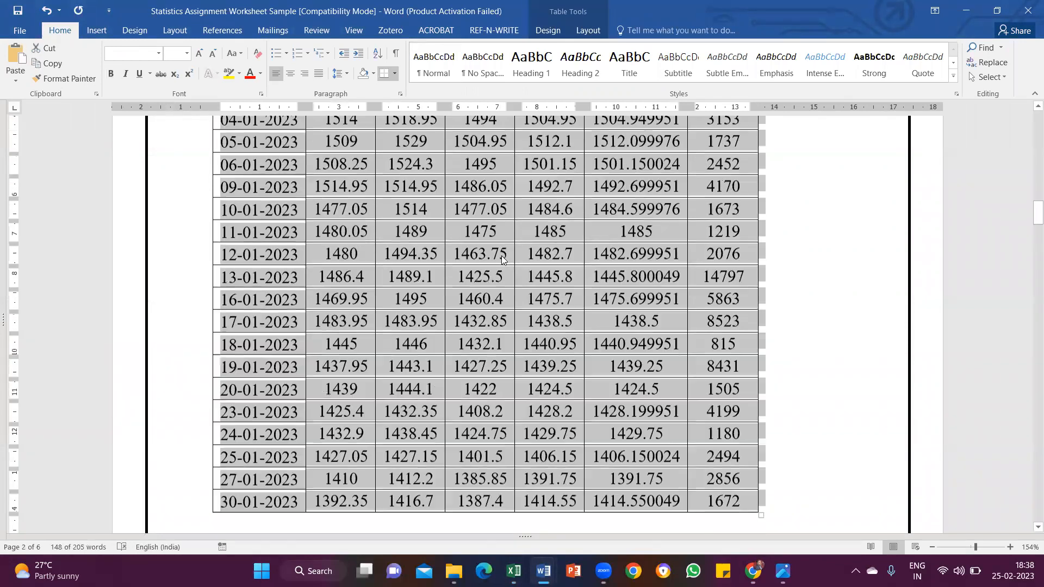
left_click(451, 313)
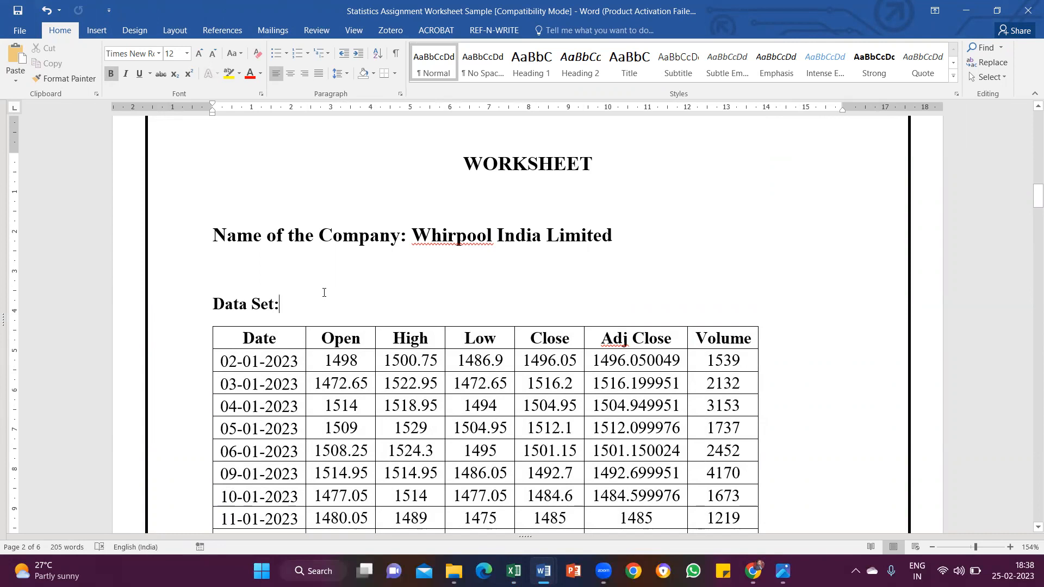
Delete the blank lines before the Step 1 heading so that it starts at the beginning of page 3
scroll(323, 293, "down", 15)
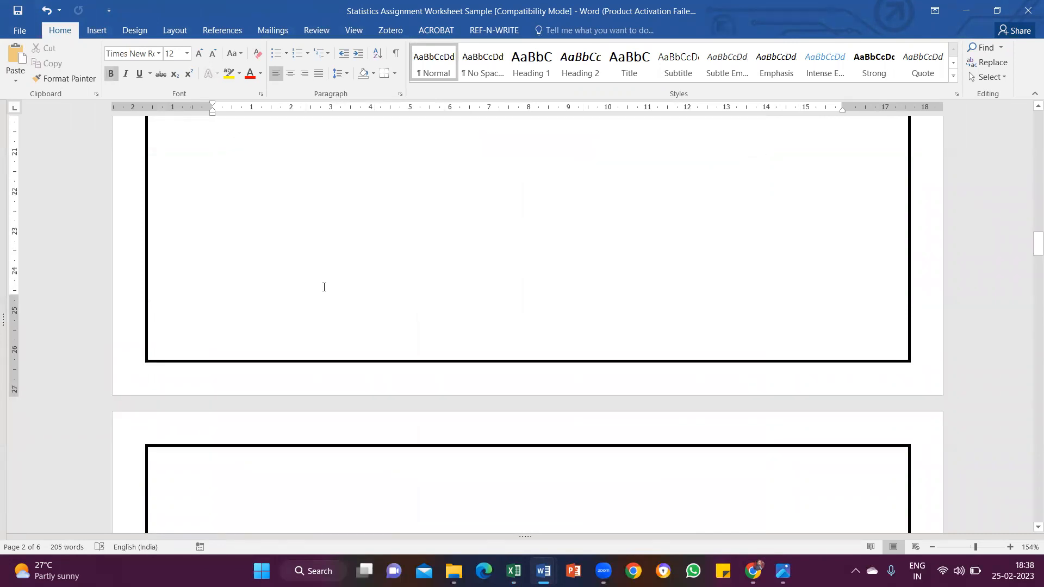
left_click(295, 336)
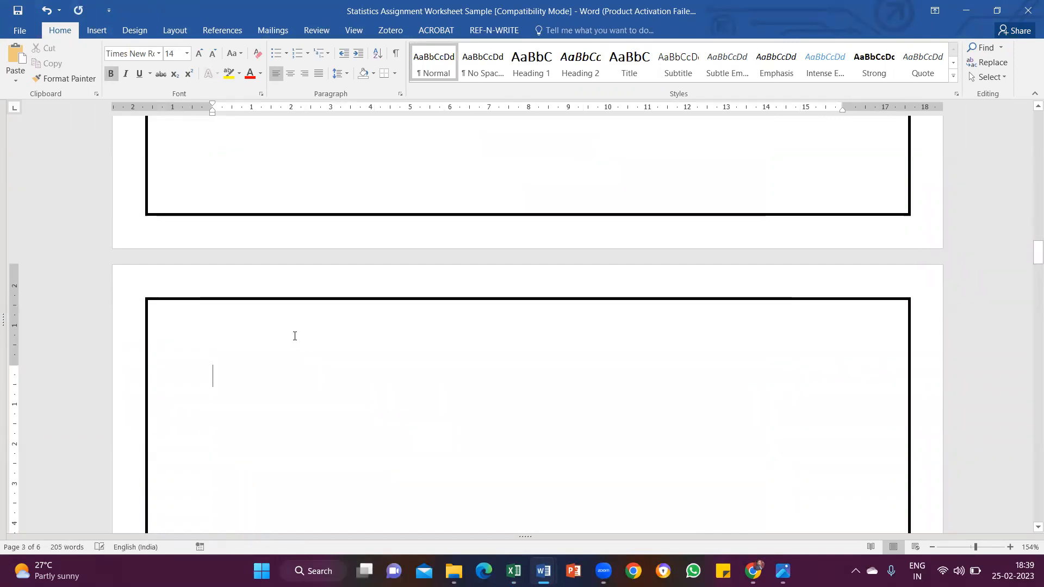
key("Delete")
key("Delete")
key("Delete")
key("Delete")
key("Delete")
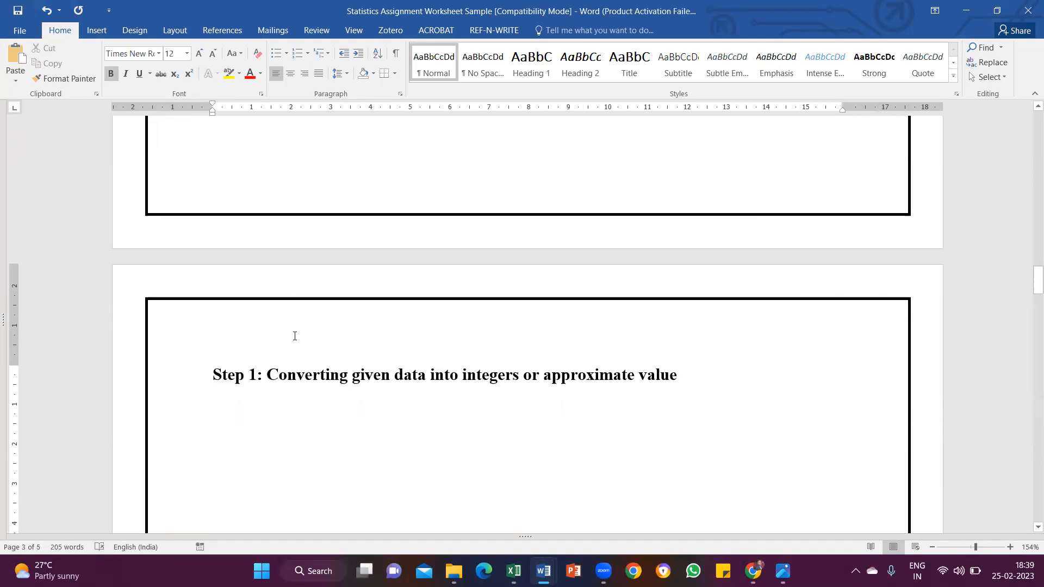
scroll(294, 336, "down", 3)
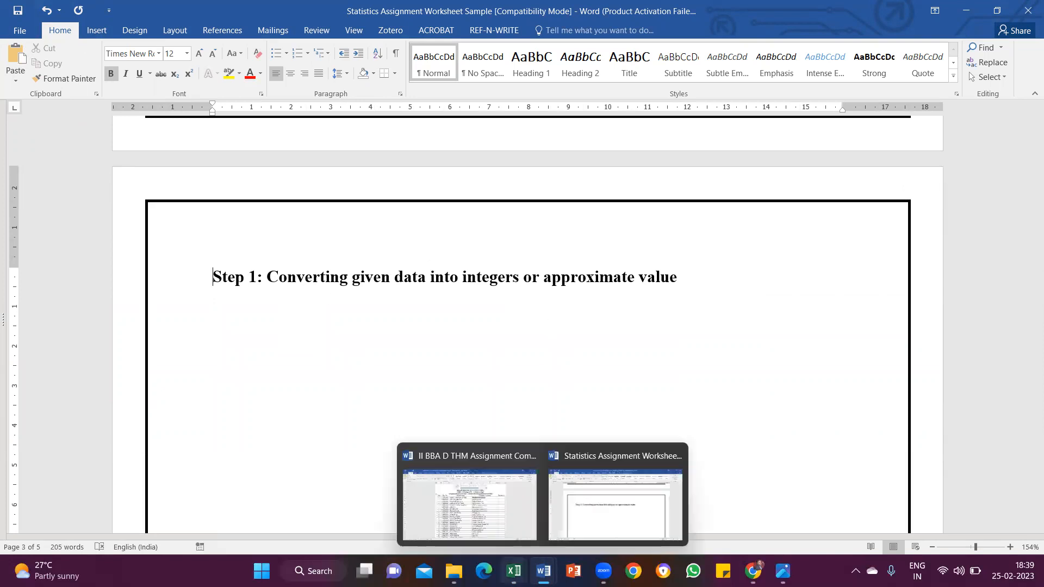
Switch to the WHIRLPOOL.BO workbook in Excel and delete the Open, High, Low, Adj Close and Volume columns
left_click(585, 492)
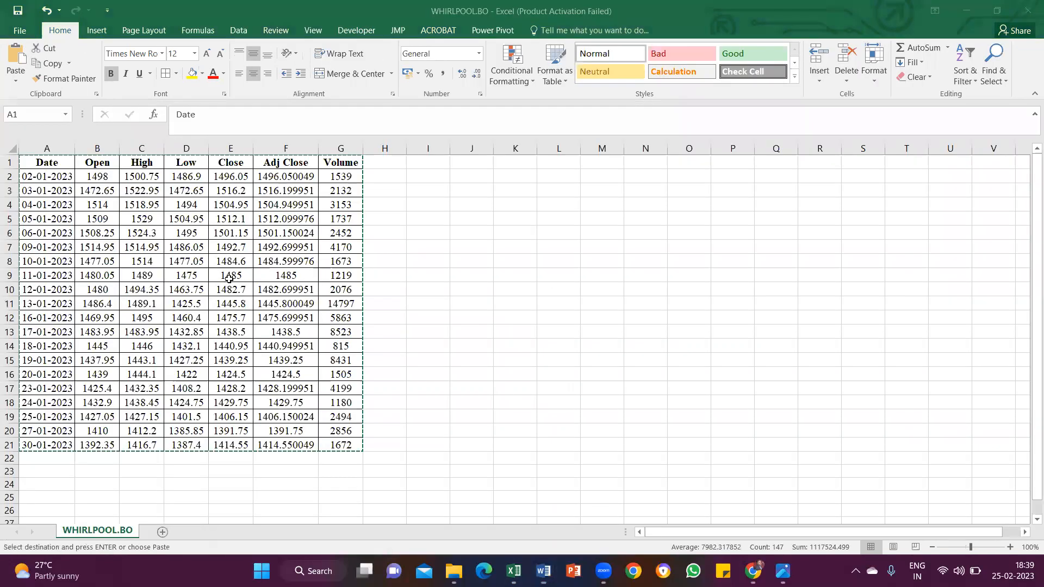
left_click(229, 278)
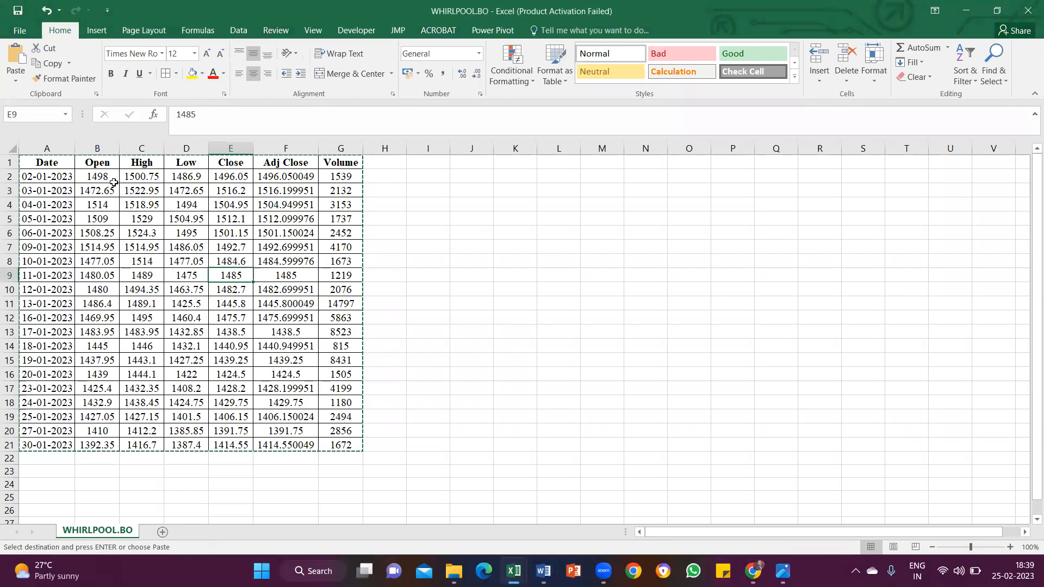
left_click(234, 146)
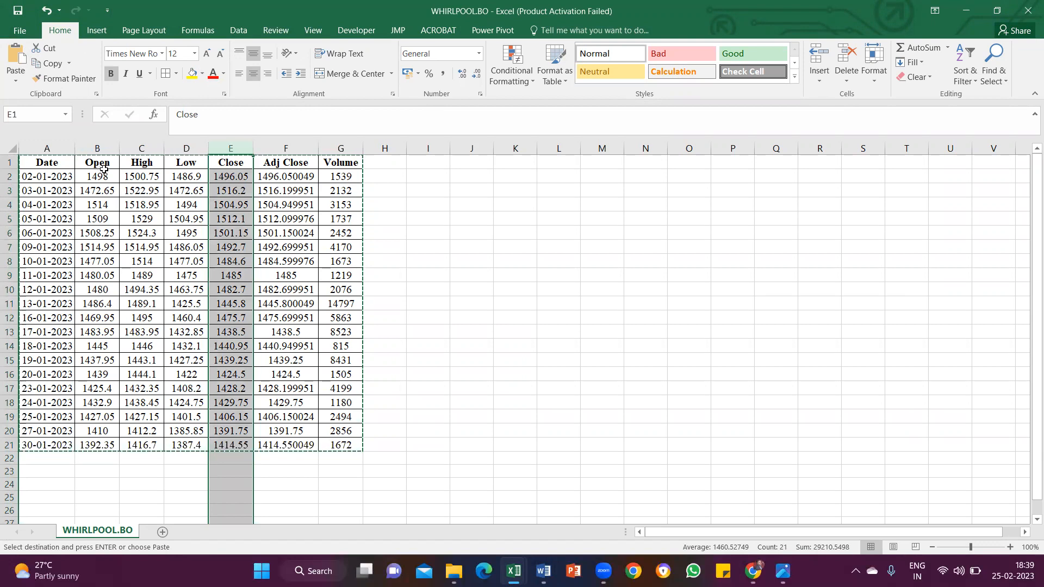
left_click_drag(103, 148, 186, 148)
right_click(187, 153)
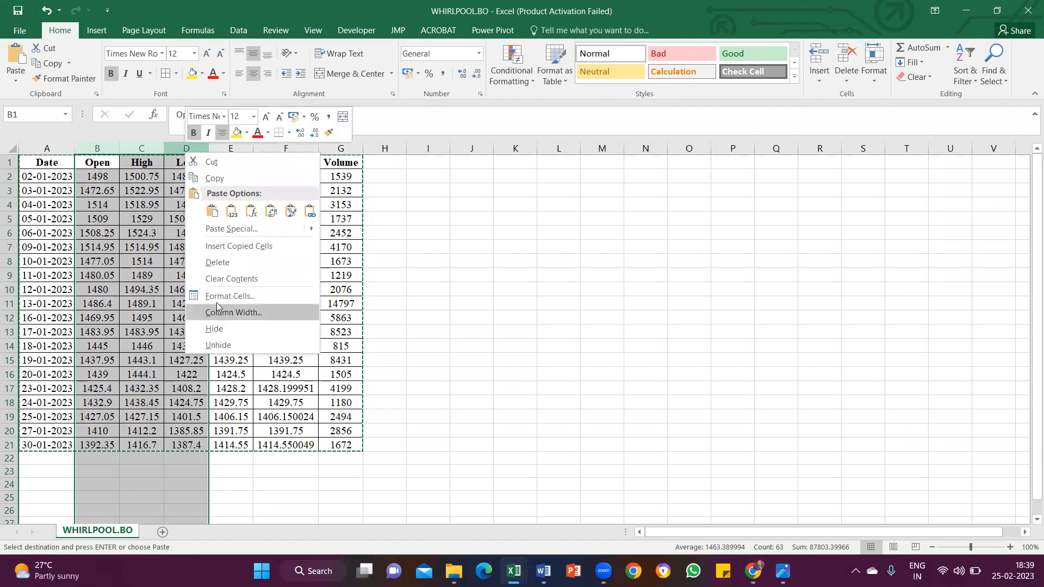
key("Escape")
key("ctrl+minus")
left_click_drag(153, 148, 207, 148)
right_click(190, 174)
left_click(226, 278)
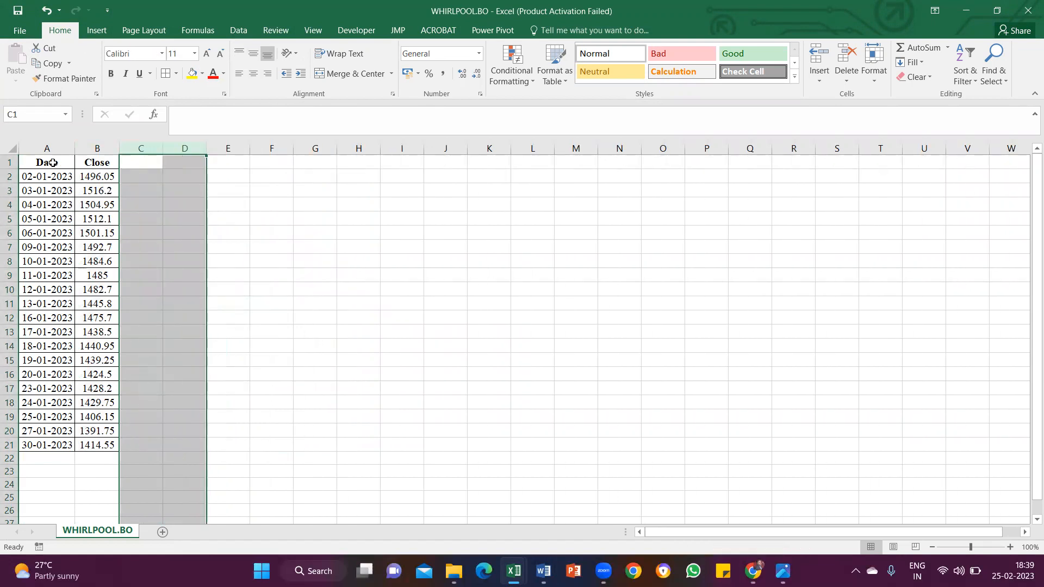
Format the Close prices in B2:B21 to show no decimal places
left_click_drag(52, 163, 96, 443)
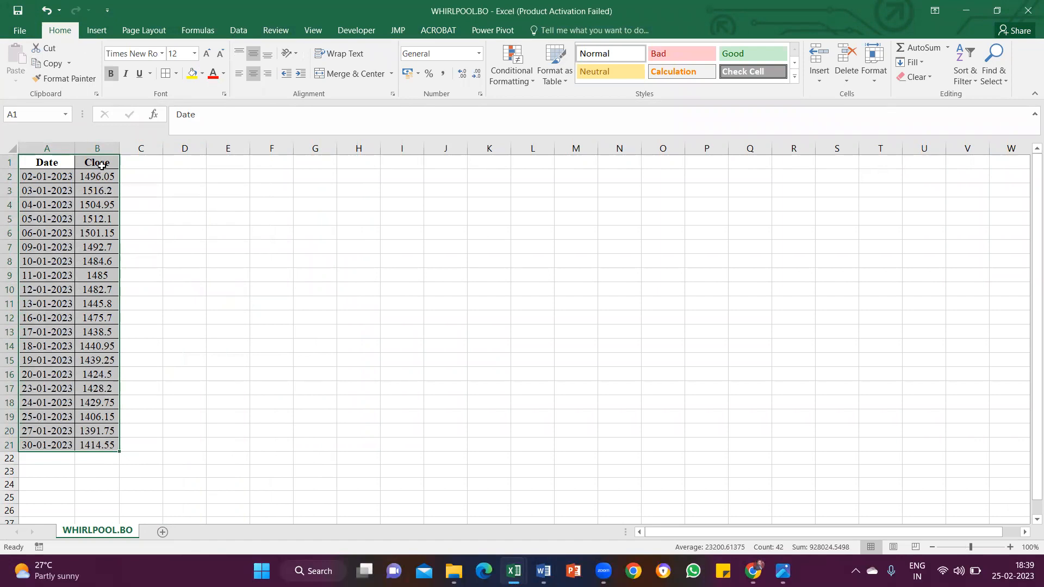
left_click_drag(100, 175, 93, 443)
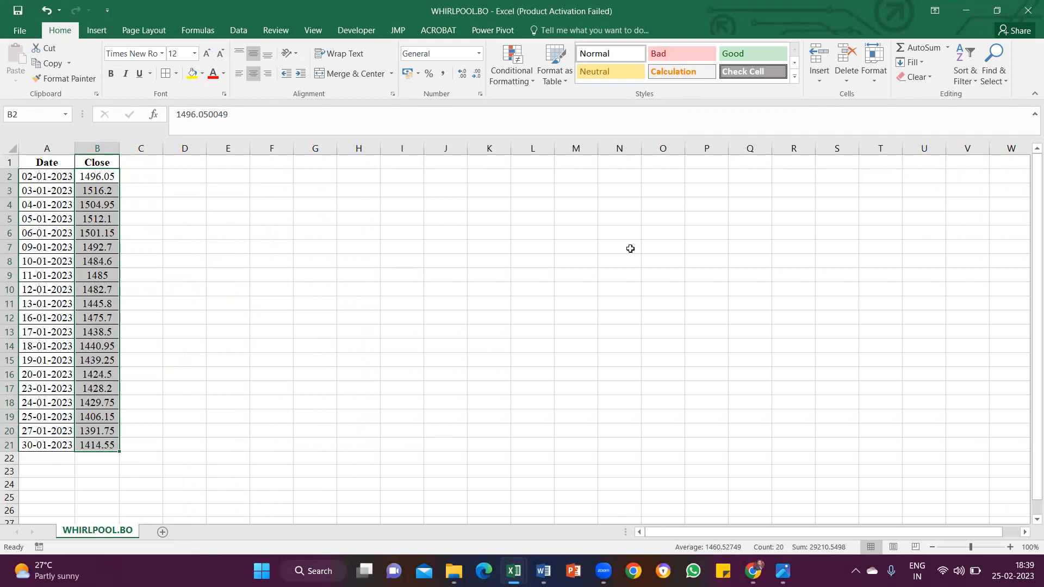
left_click_drag(100, 175, 96, 446)
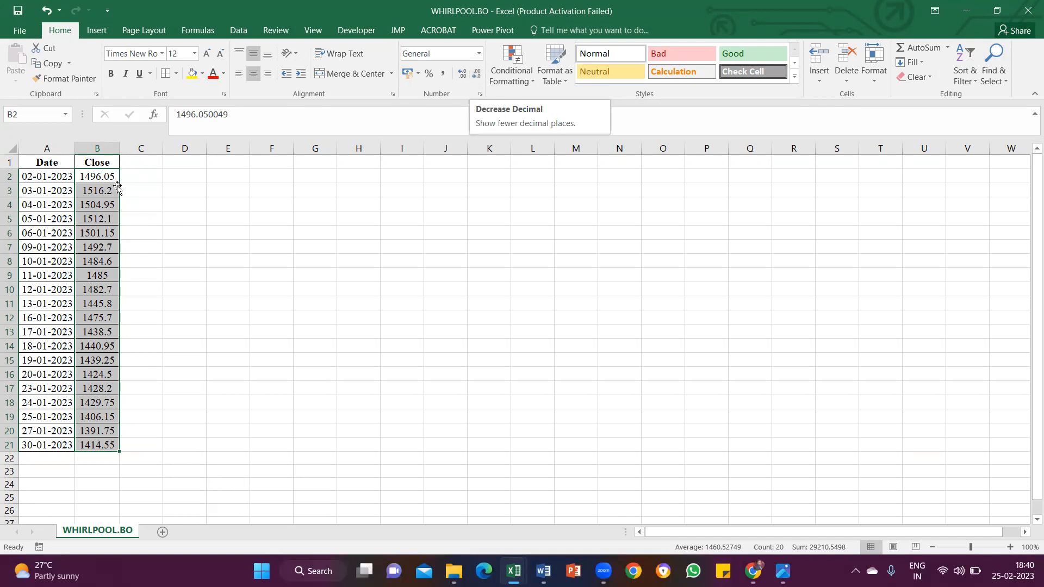
left_click(476, 77)
left_click(476, 77)
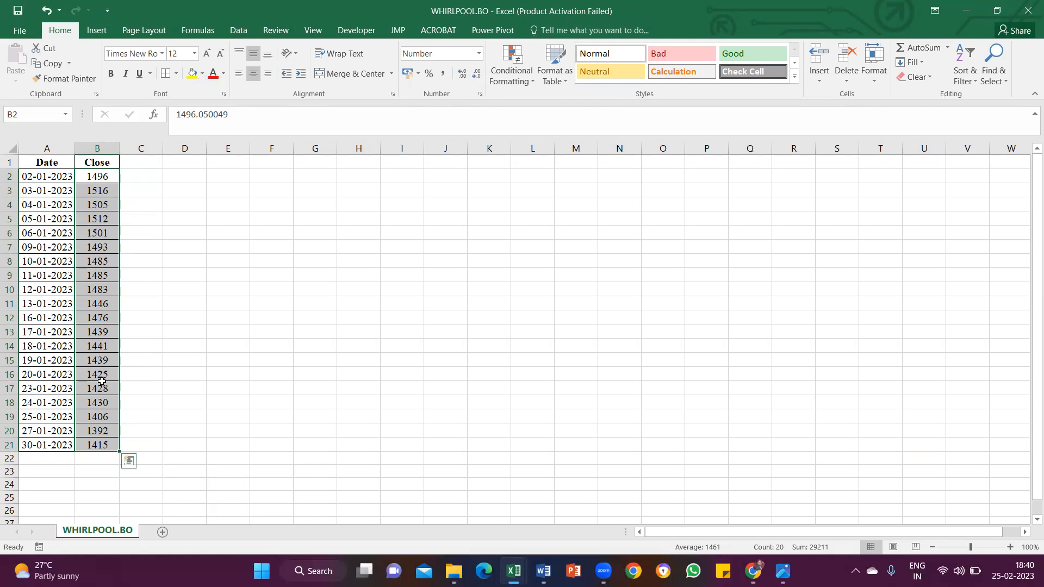
Copy the range A1:B21 and paste it below the Step 1 heading of the Statistics Assignment Worksheet Sample document in Word
left_click_drag(50, 163, 87, 444)
key("ctrl+c")
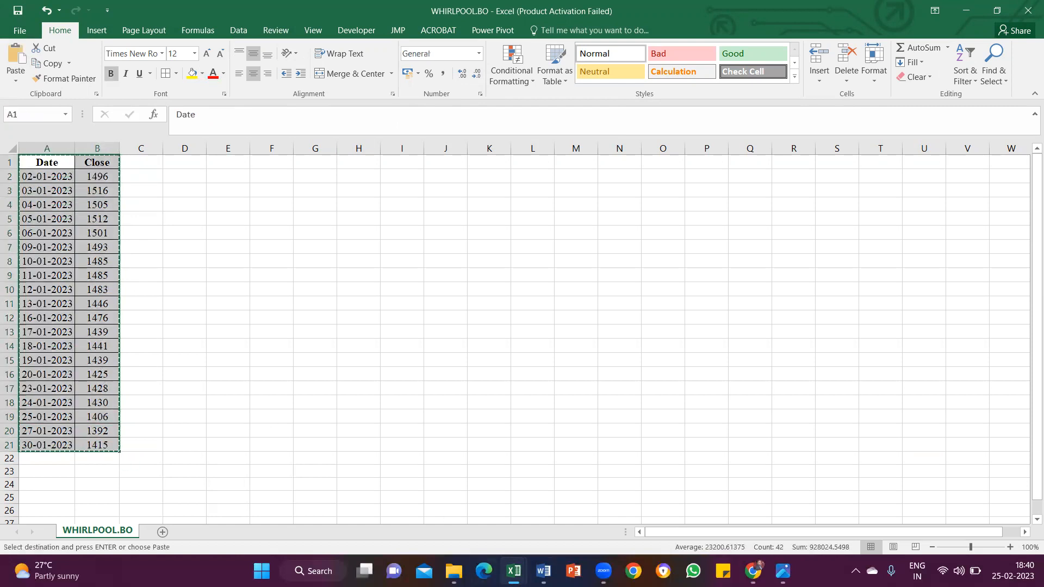
mouse_move(543, 571)
left_click(589, 524)
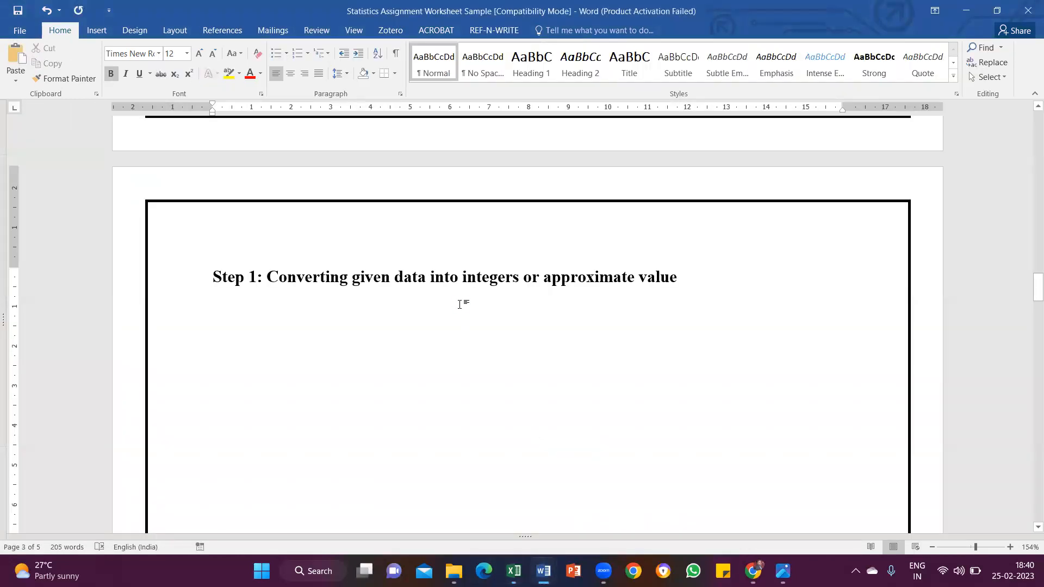
key("ctrl+v")
scroll(455, 302, "up", 8)
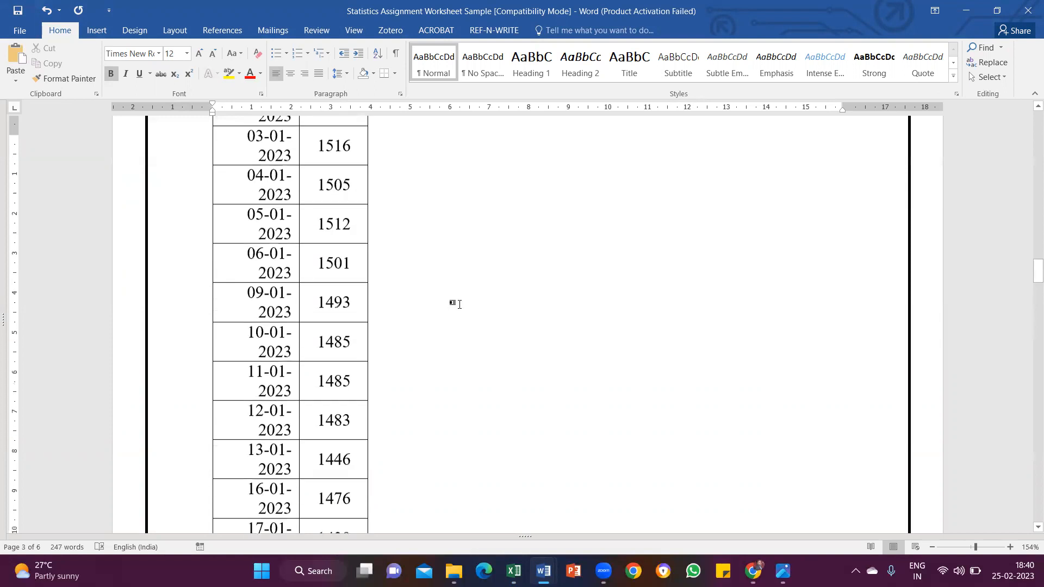
Center the pasted Date and Close table on the page, AutoFit it to its contents and review its Close column
scroll(278, 277, "up", 1)
left_click(208, 260)
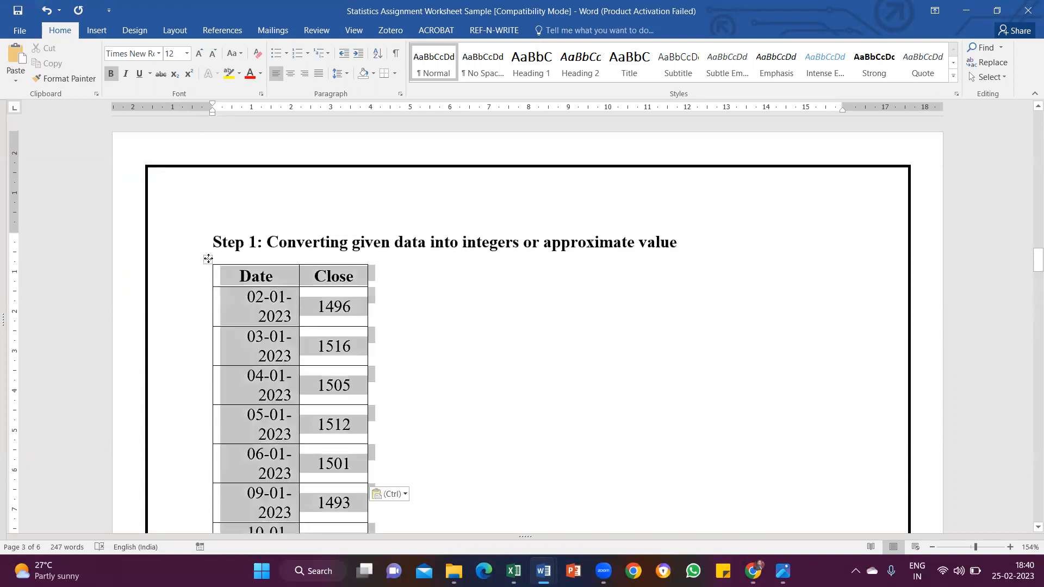
left_click(289, 77)
right_click(445, 259)
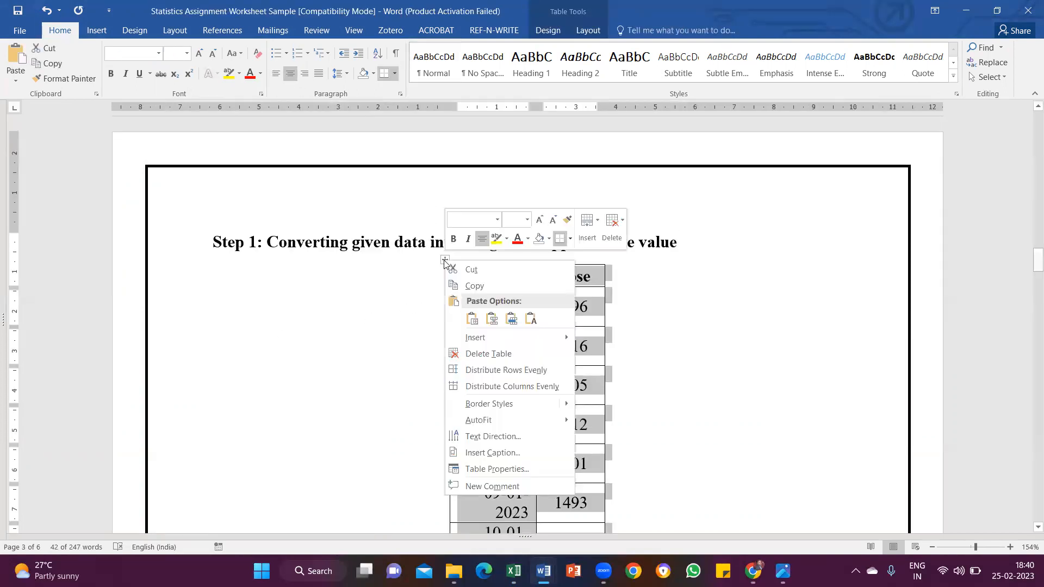
mouse_move(556, 421)
left_click(623, 425)
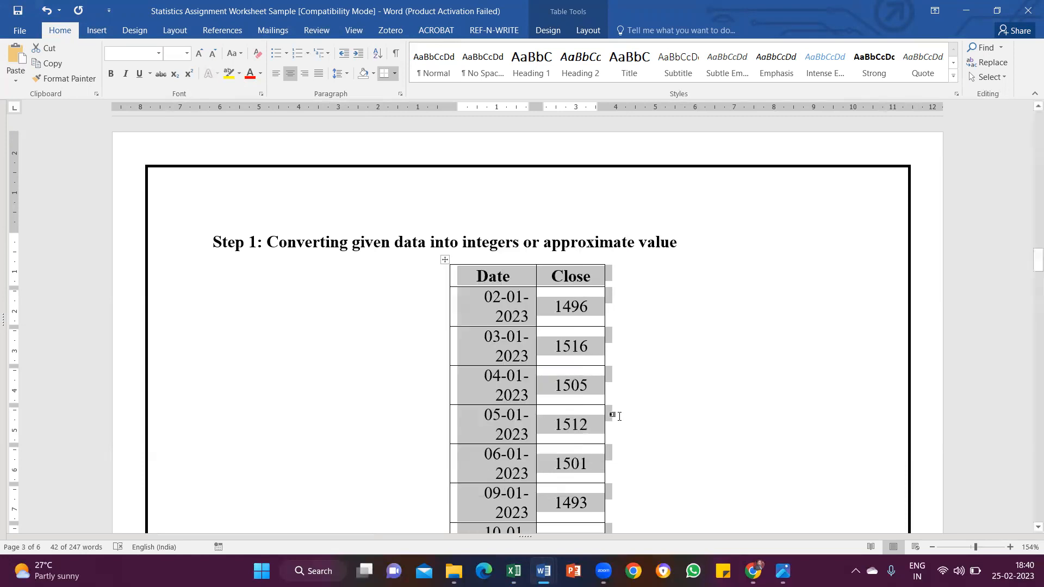
left_click(408, 283)
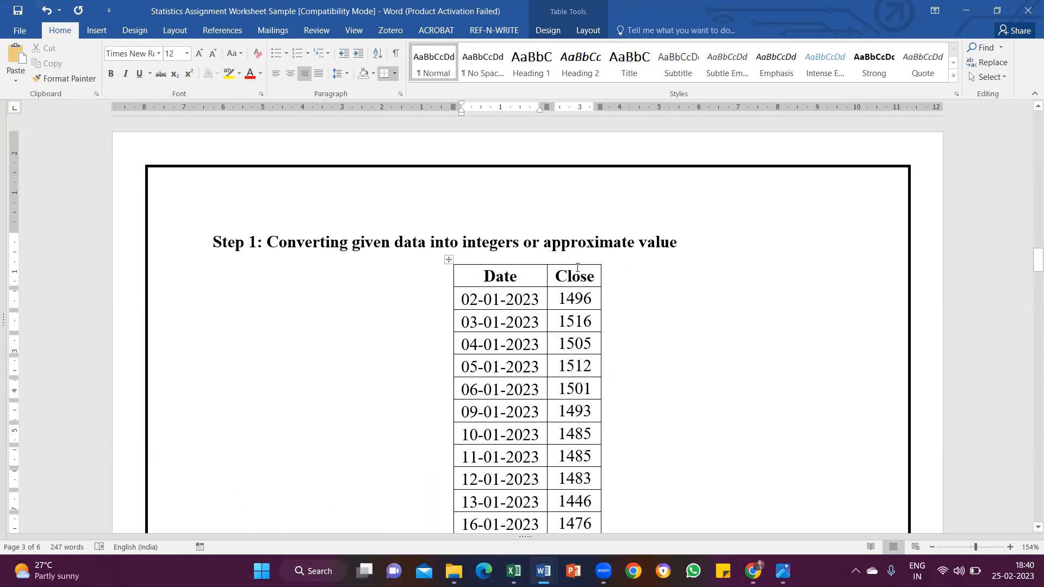
left_click(578, 263)
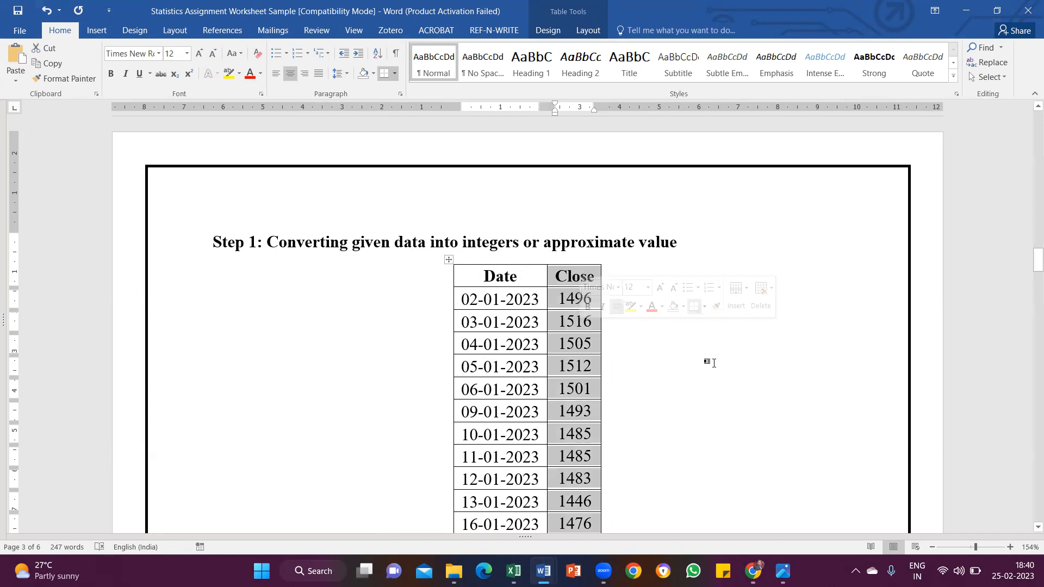
scroll(586, 342, "down", 5)
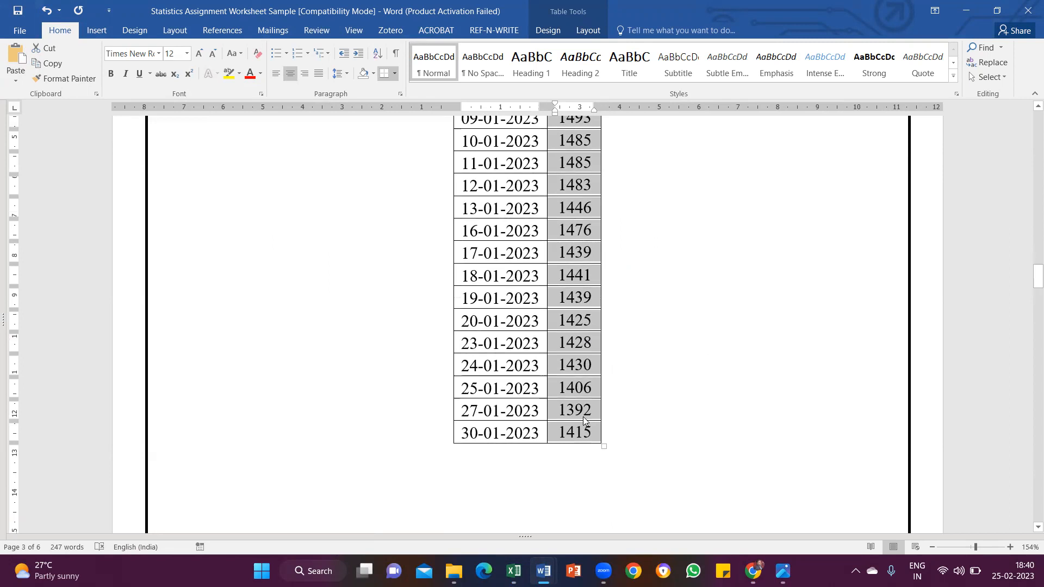
scroll(586, 422, "up", 3)
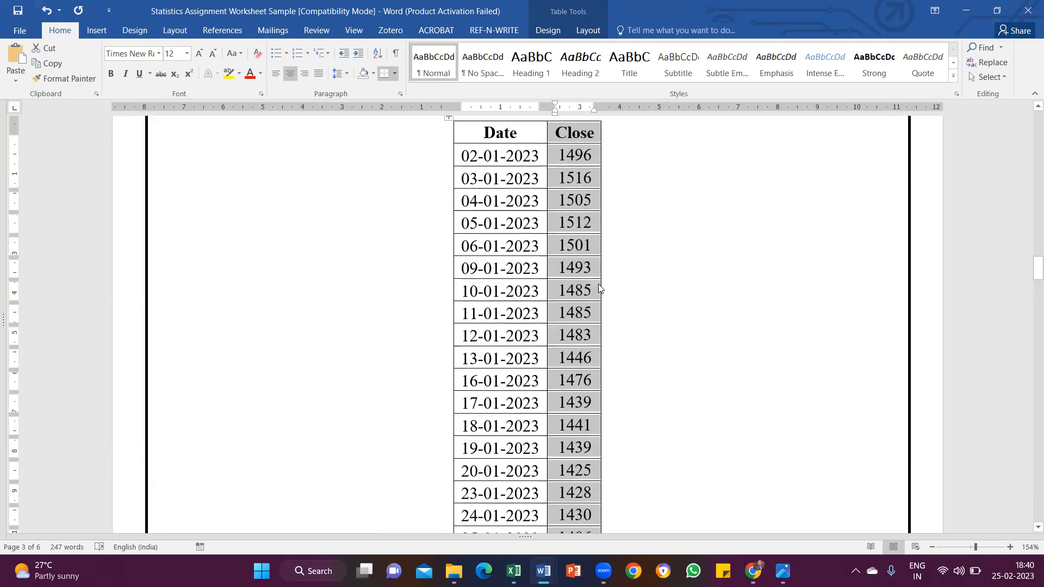
Delete the blank lines before the Step 2: Descriptive Analysis table heading so that it starts at the beginning of page 4
scroll(590, 368, "down", 10)
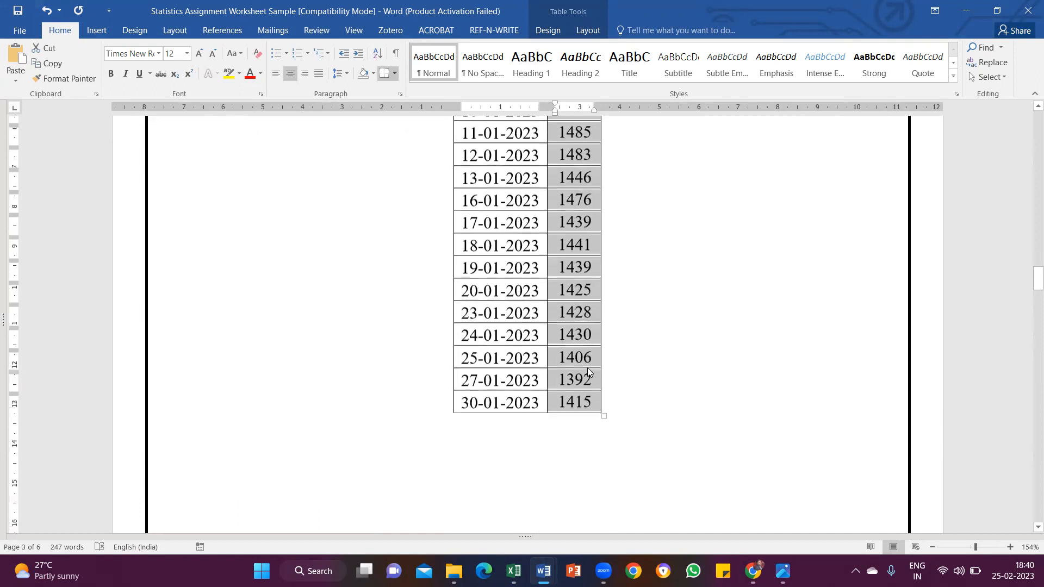
scroll(505, 365, "down", 2)
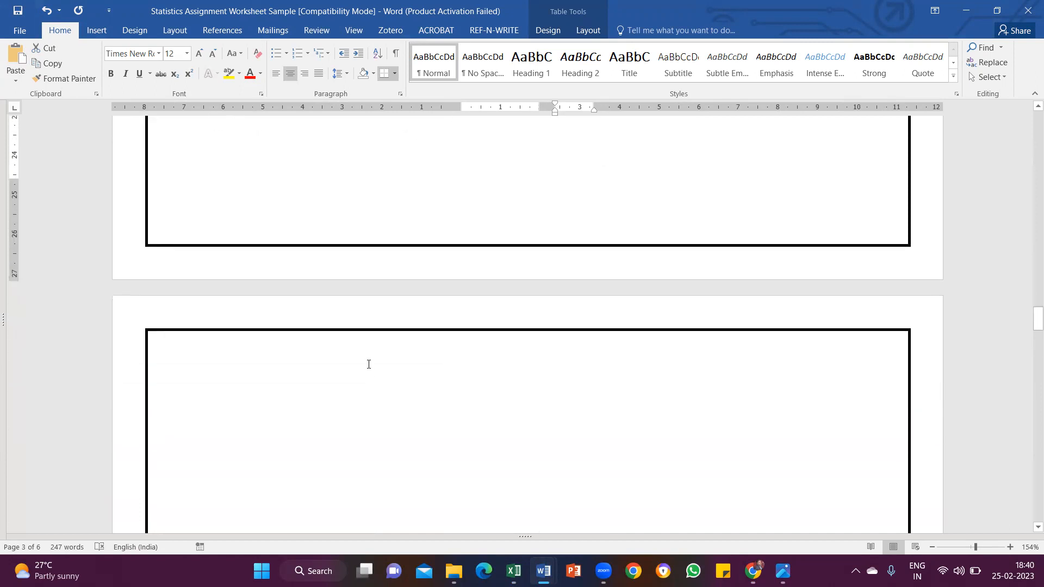
left_click(367, 363)
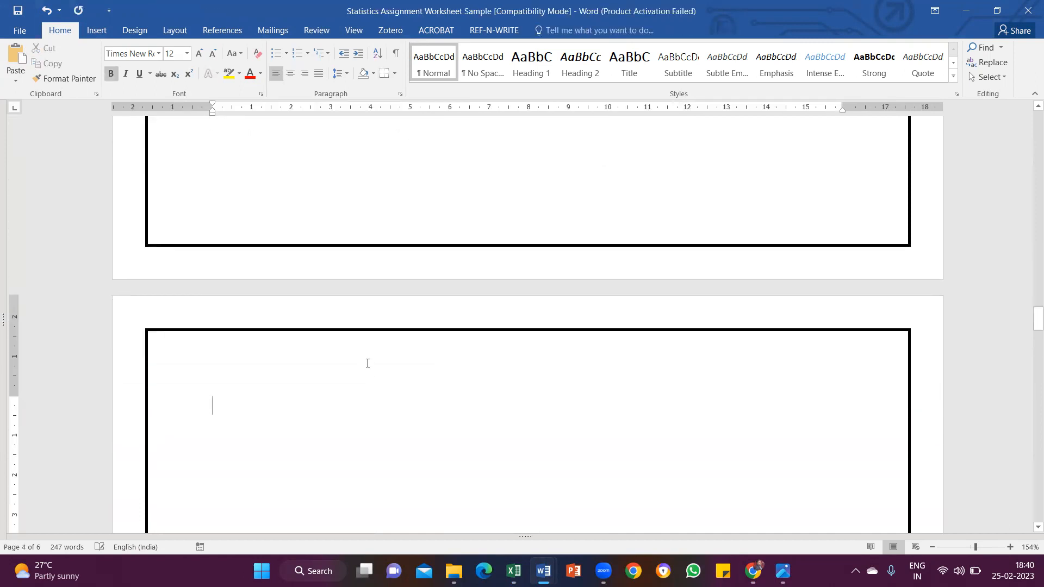
key("Delete")
key("Delete")
key("Delete")
key("Delete")
key("Delete")
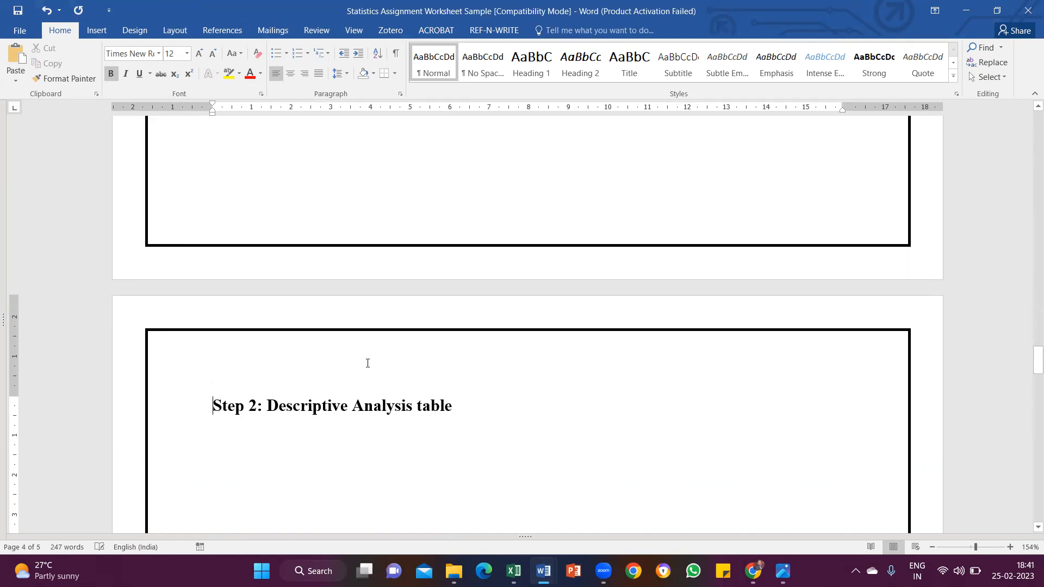
scroll(368, 364, "down", 2)
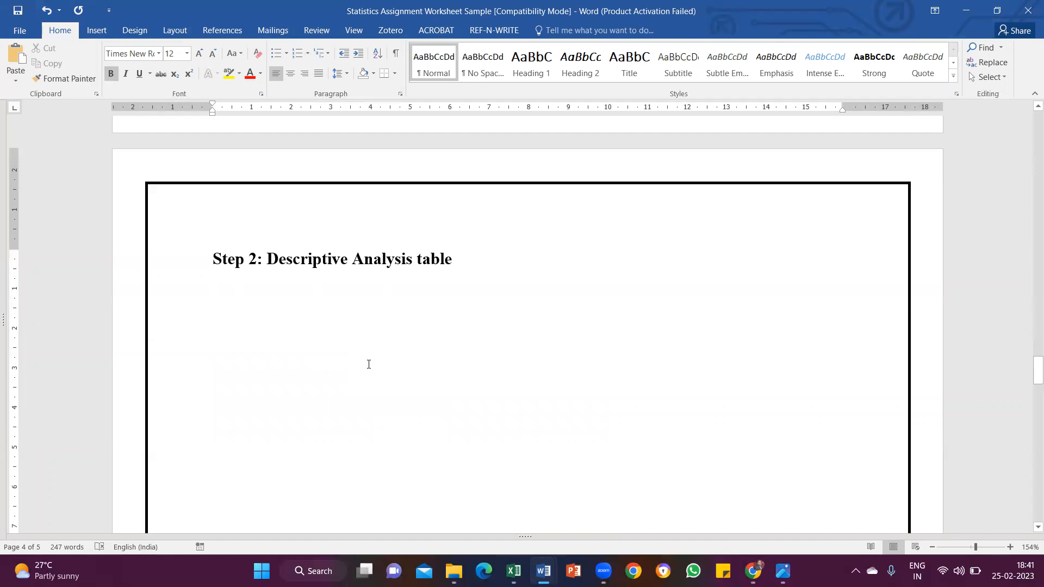
Switch to the WHIRLPOOL.BO workbook in Excel and enable the Analysis ToolPak and Analysis ToolPak - VBA add-ins
mouse_move(514, 571)
left_click(568, 501)
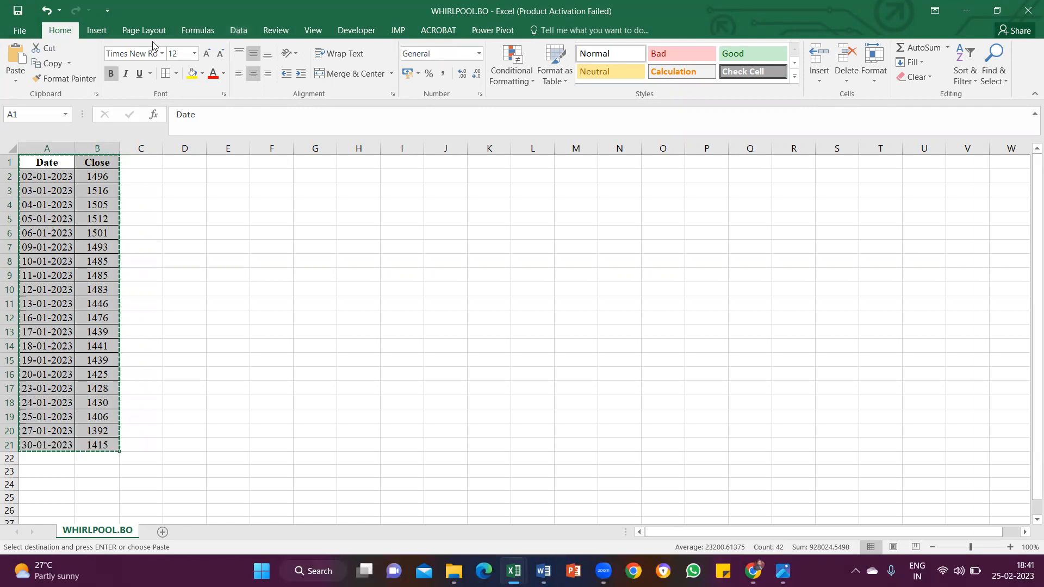
left_click(243, 31)
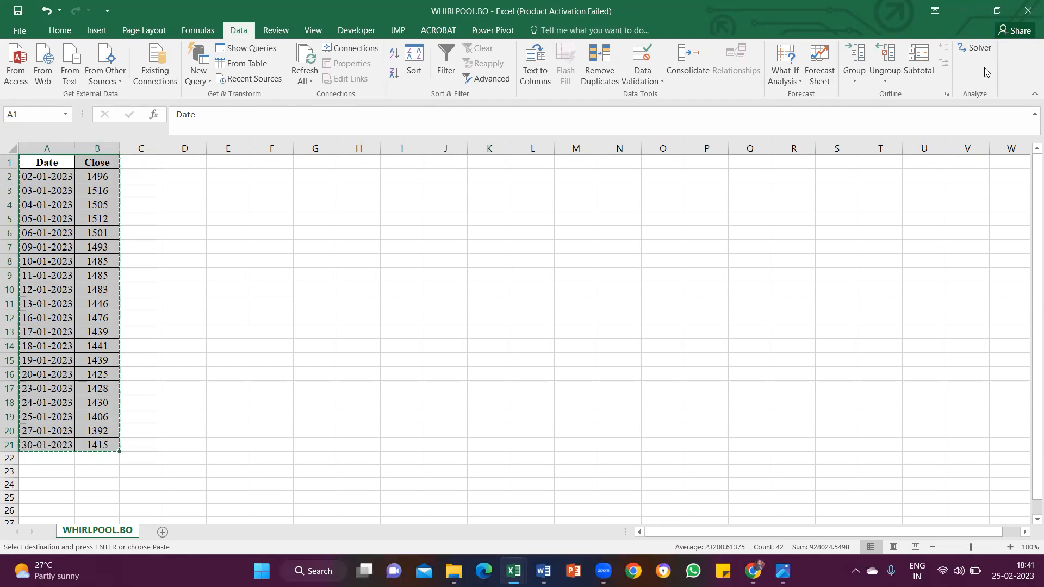
left_click(24, 29)
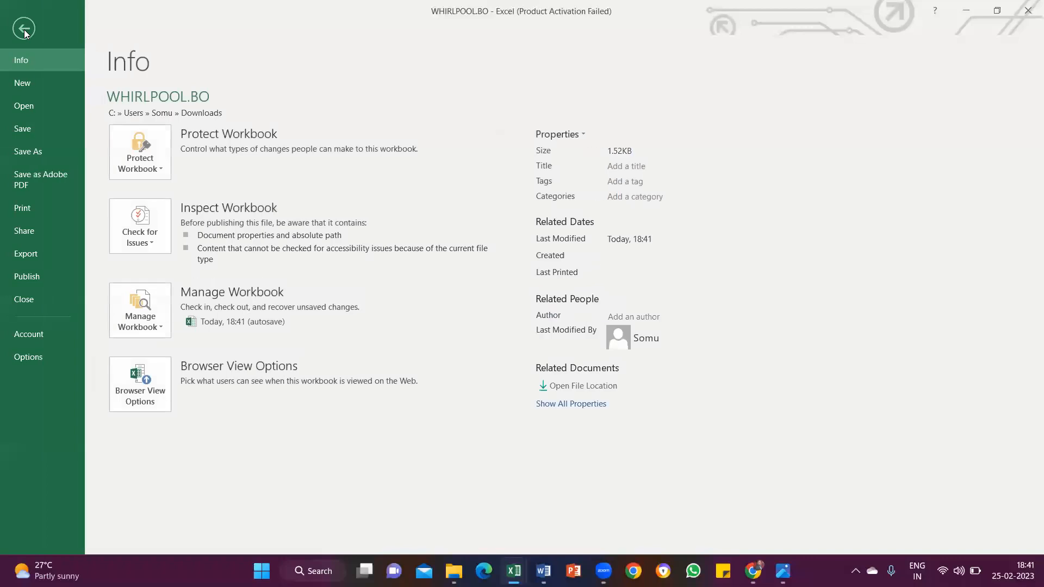
left_click(38, 357)
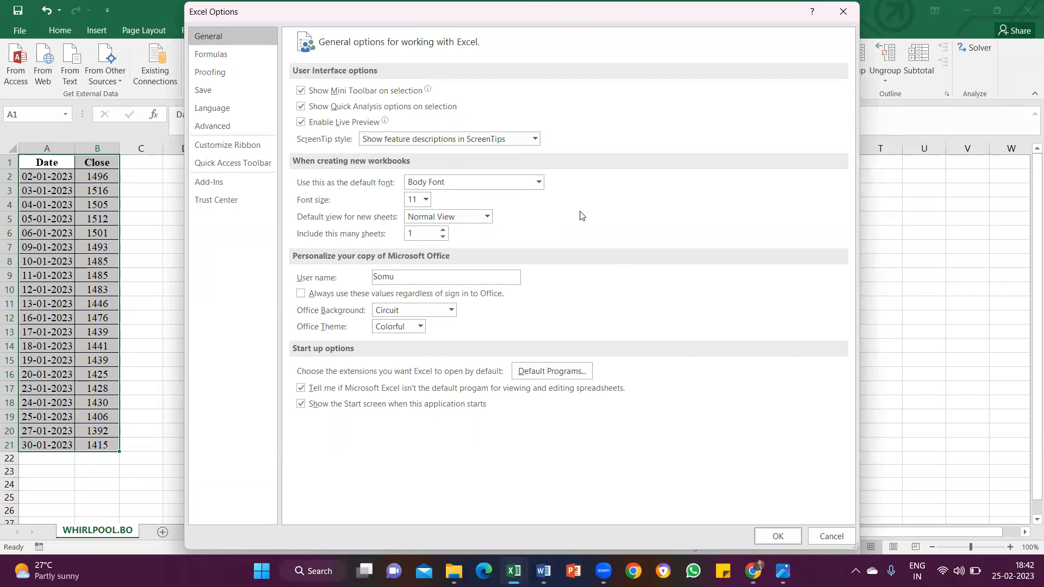
left_click(224, 185)
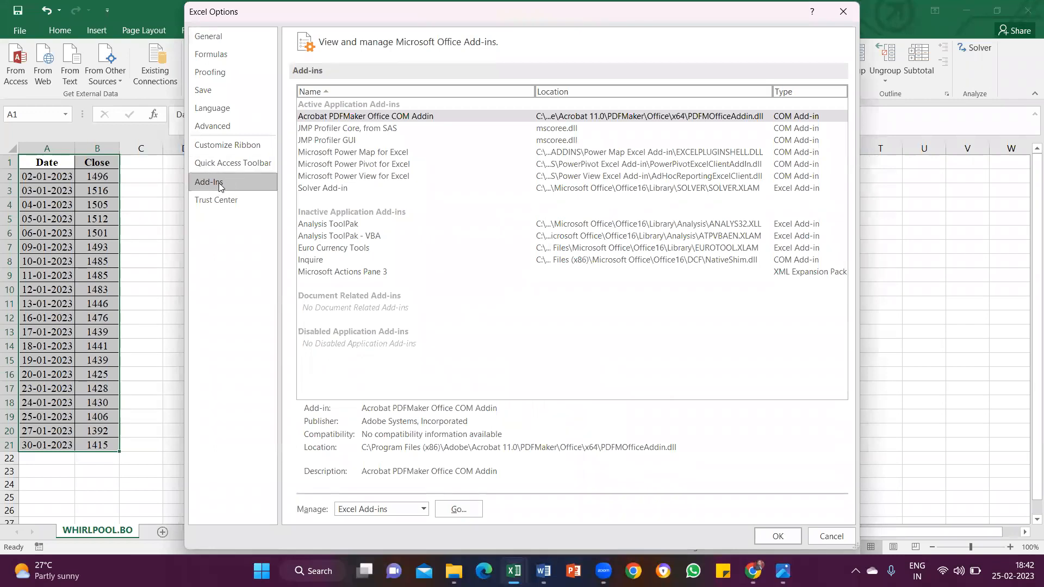
left_click(459, 510)
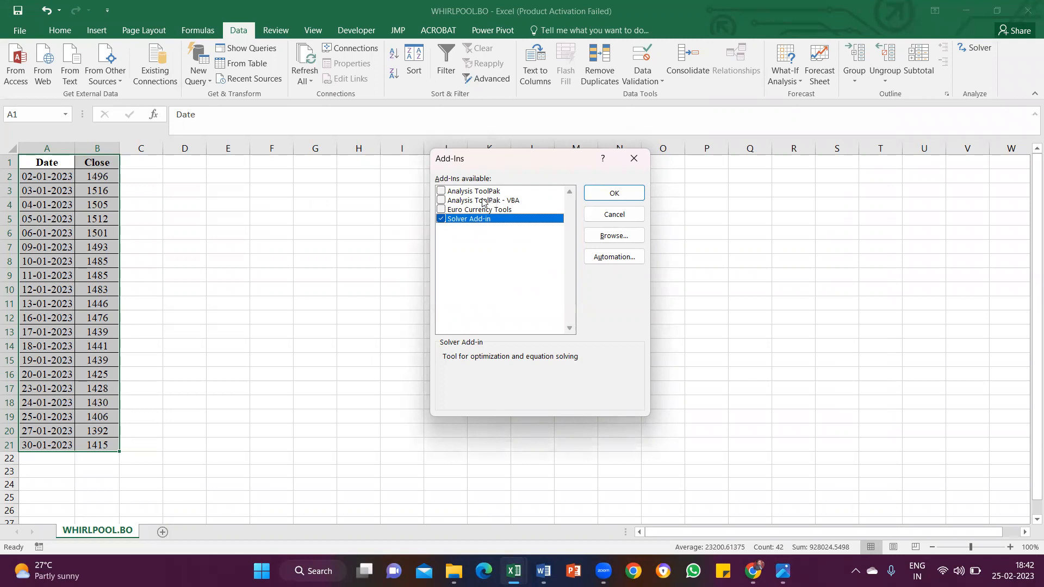
left_click(441, 191)
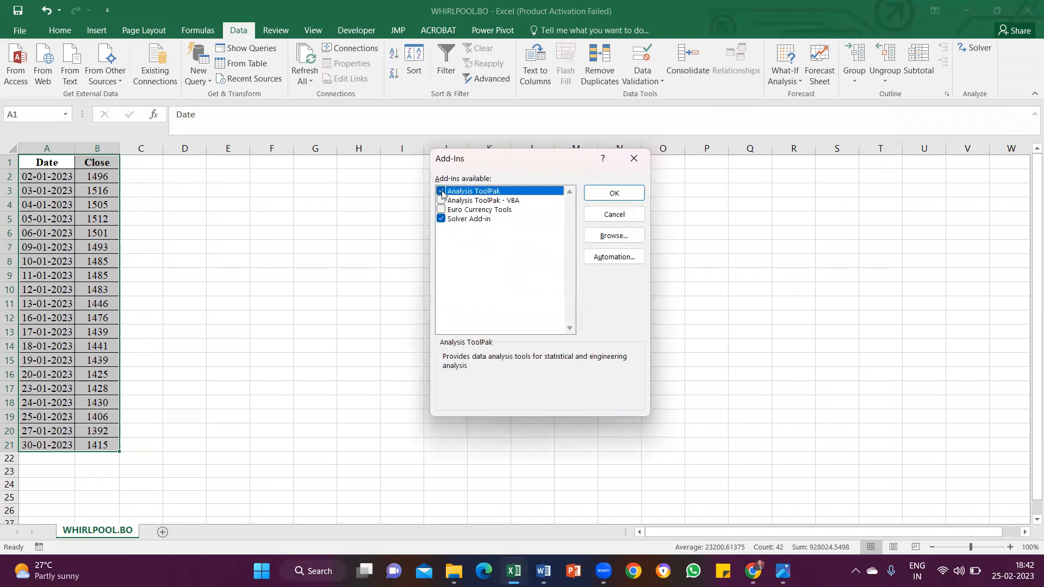
left_click(441, 200)
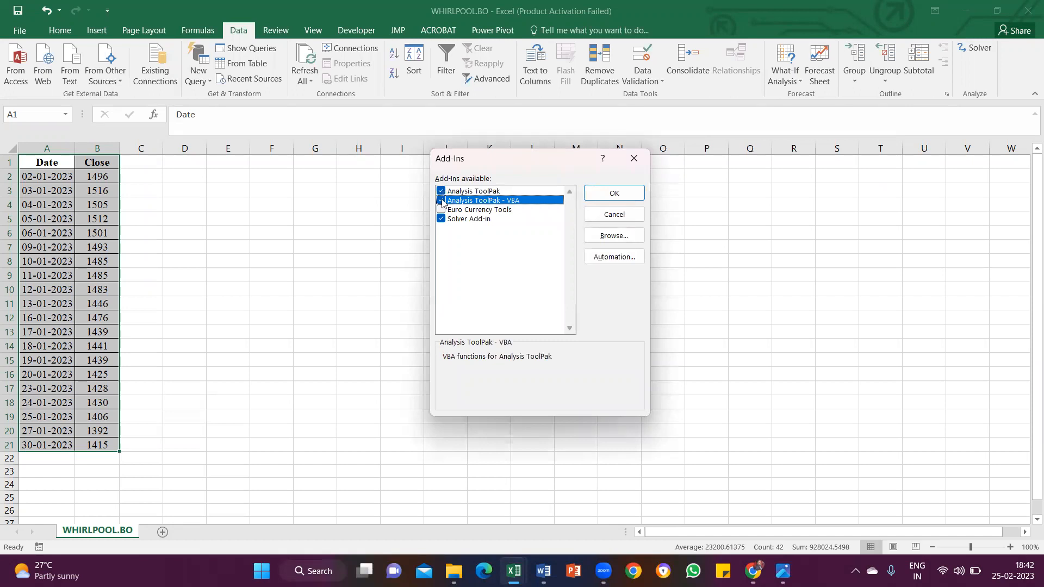
left_click(628, 197)
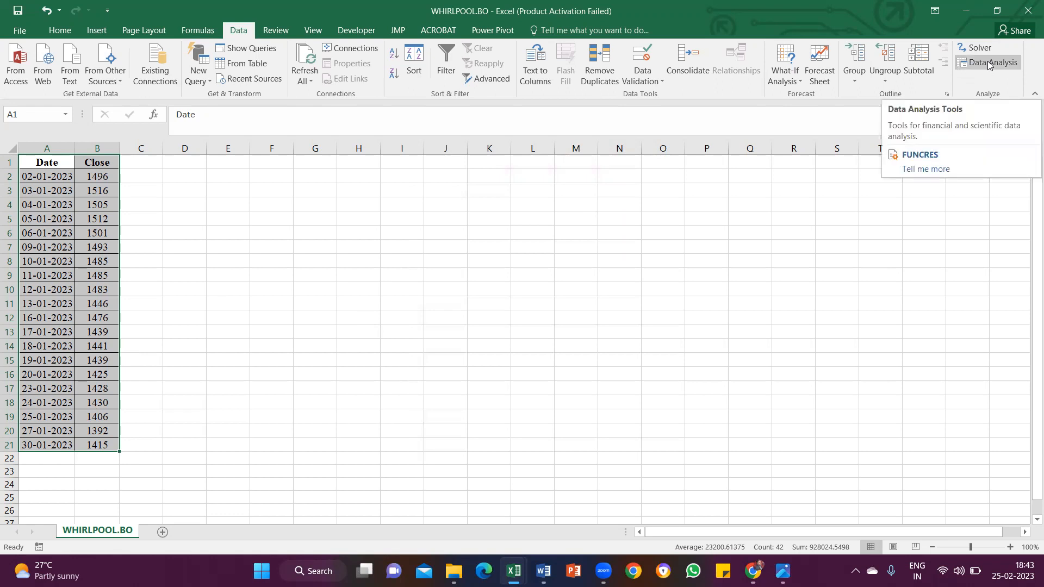
Start a Descriptive Statistics data analysis with the Close prices in B2:B21 as the input range
left_click(987, 62)
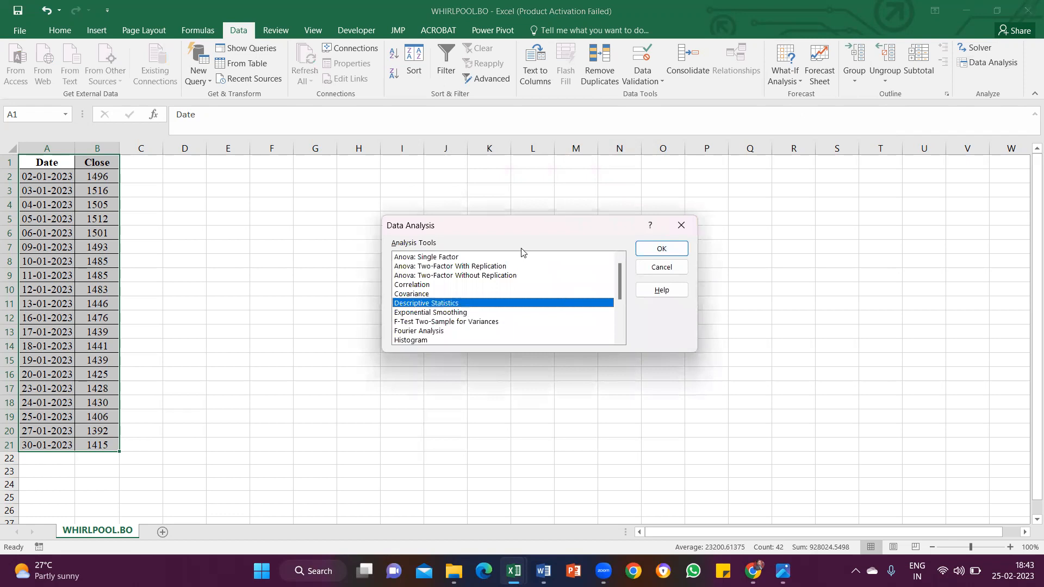
left_click(437, 259)
left_click(437, 269)
left_click(434, 275)
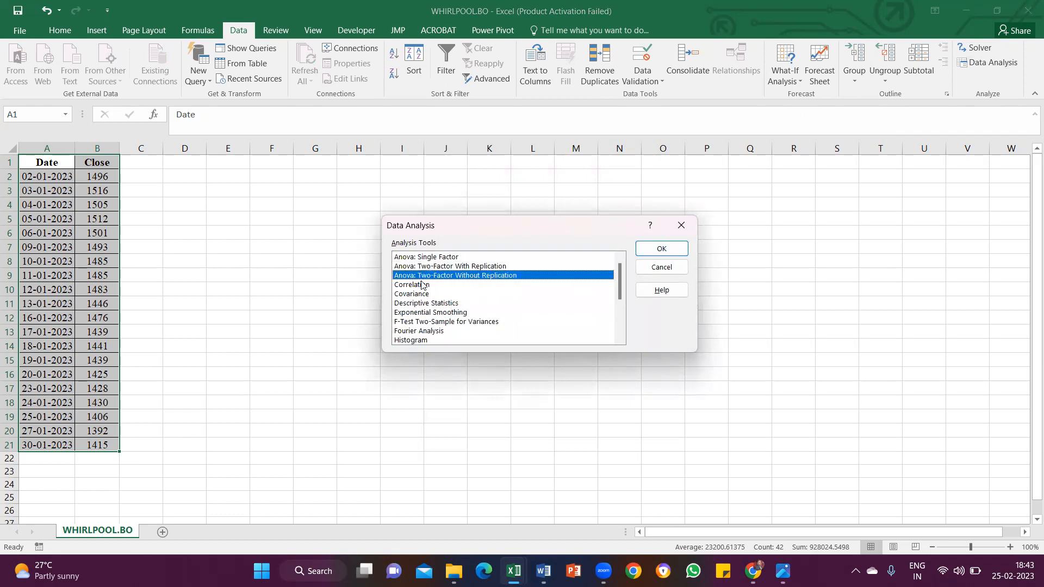
left_click(424, 284)
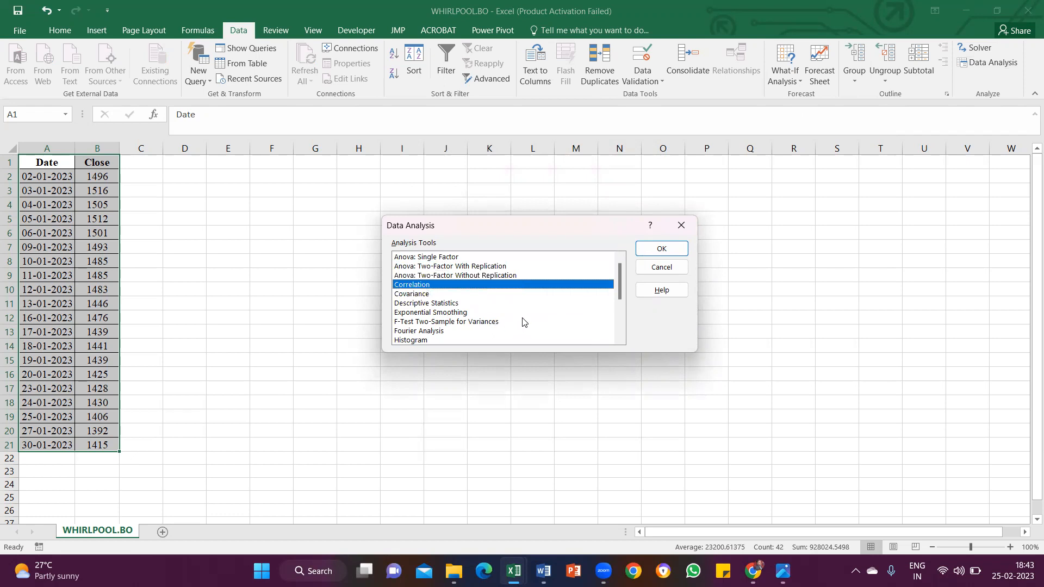
left_click(443, 304)
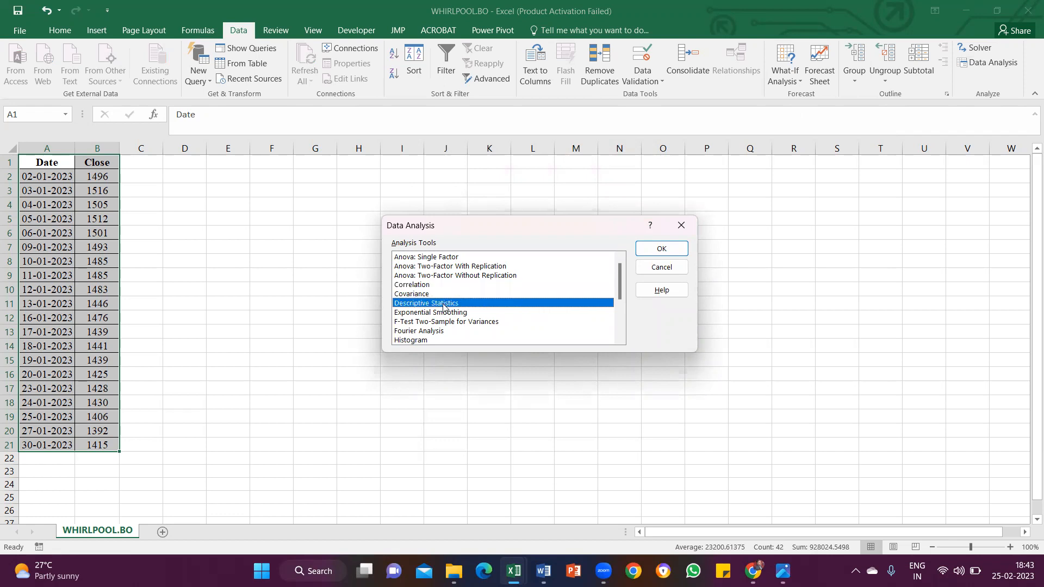
left_click(661, 249)
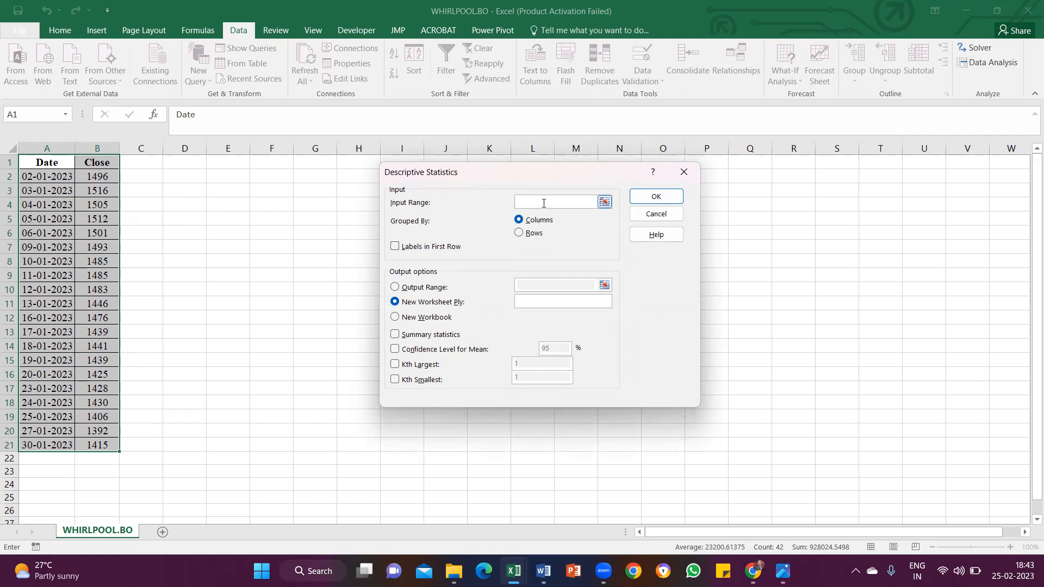
left_click(95, 178)
left_click_drag(95, 178, 98, 443)
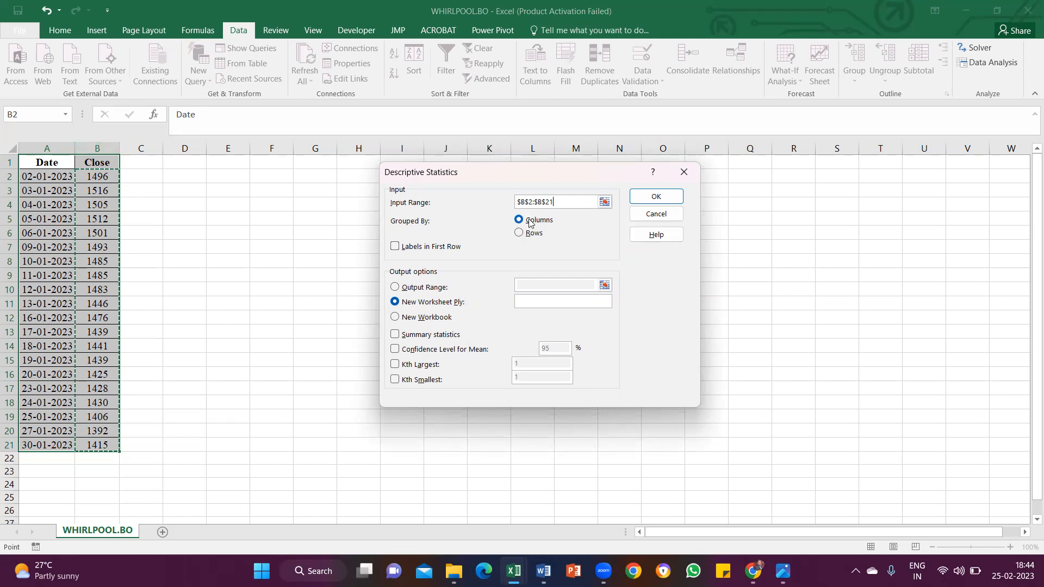
Output the descriptive analysis to the same sheet starting at F5, with Summary statistics included, and run it
left_click(396, 288)
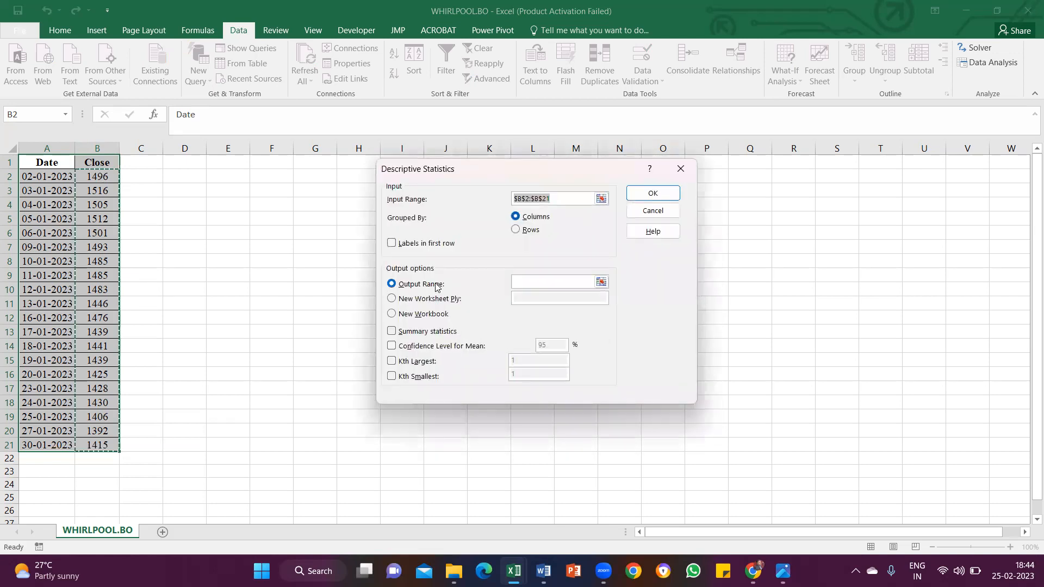
left_click(531, 282)
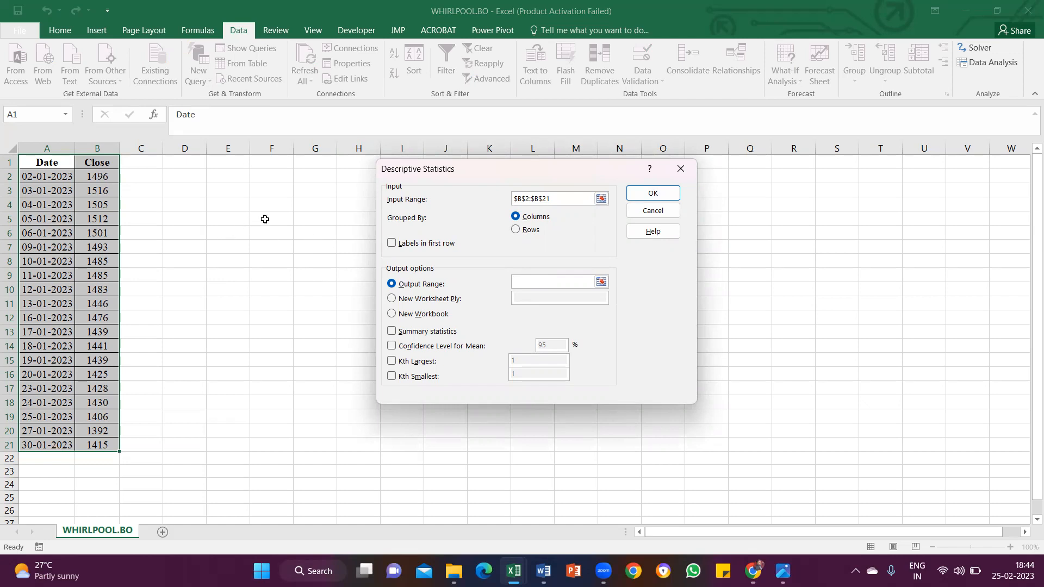
left_click(265, 219)
left_click(392, 333)
left_click(646, 194)
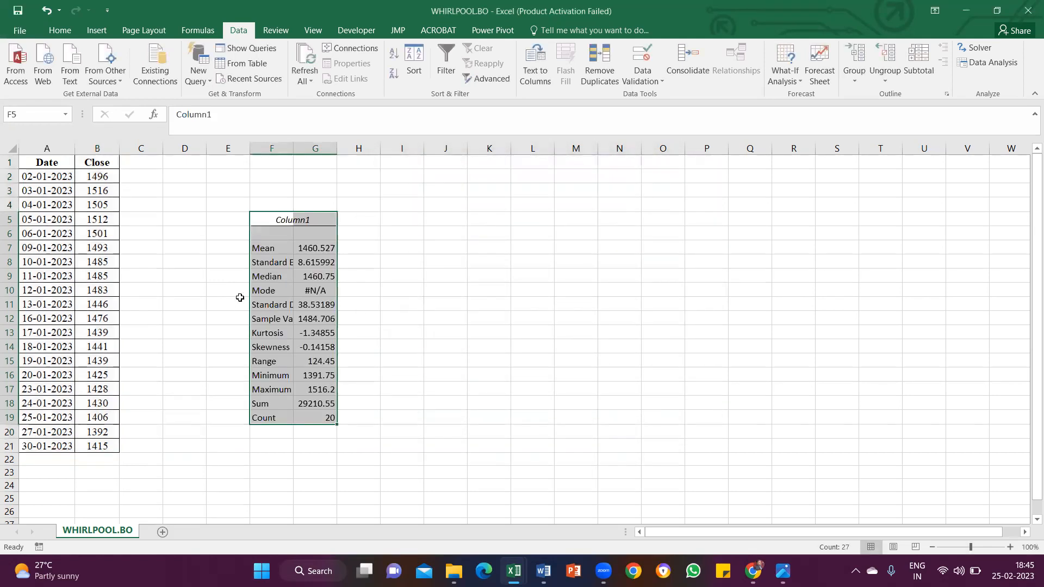
Title the results table in F5 "Descriptive Statistics Summary" and fit the widths of columns F and G to their contents
double_click(293, 146)
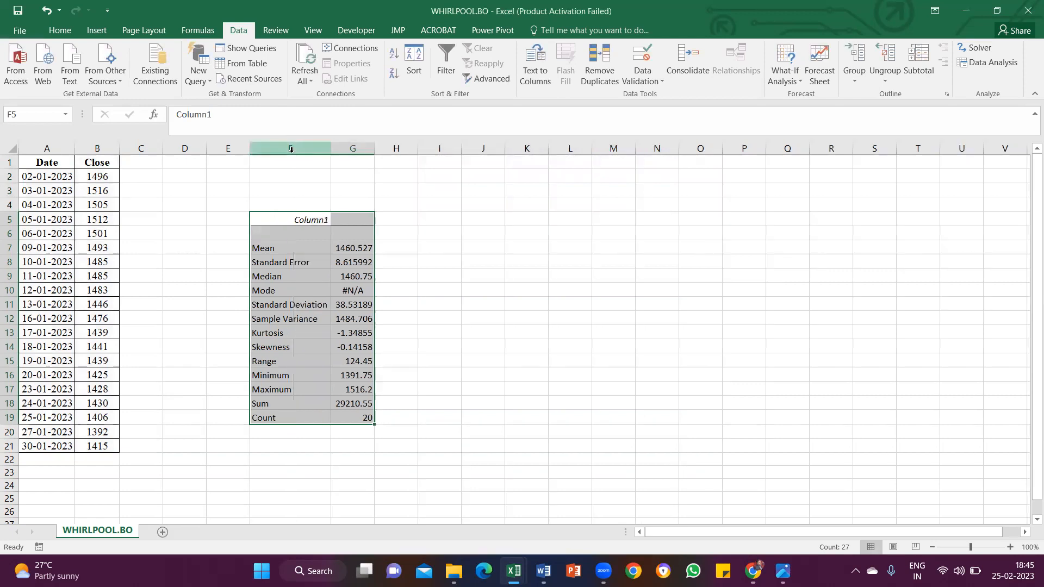
left_click(309, 218)
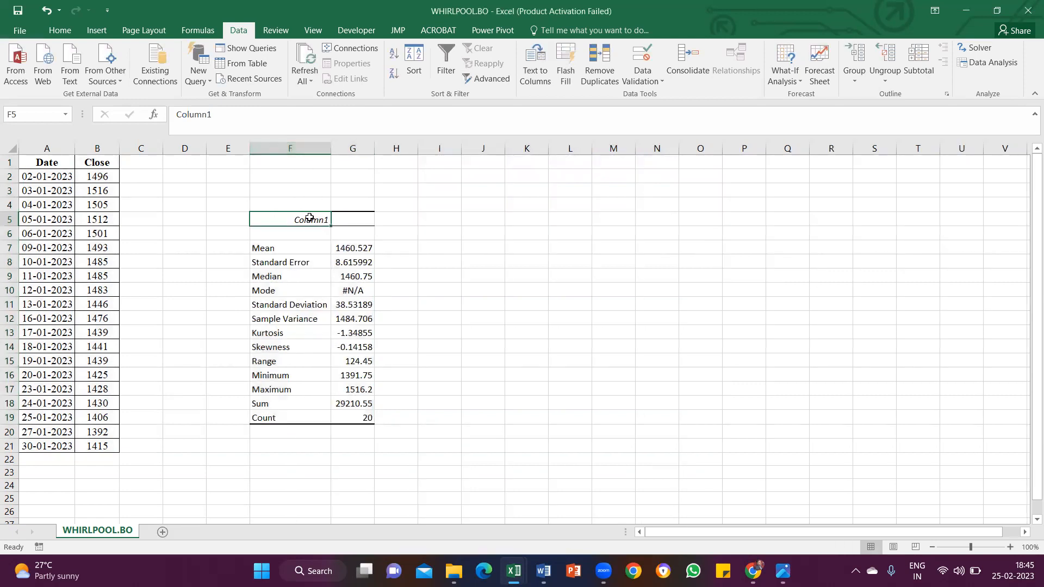
type("Descriptive Statitic")
key("BackSpace")
type("sc")
key("BackSpace")
key("BackSpace")
key("BackSpace")
key("BackSpace")
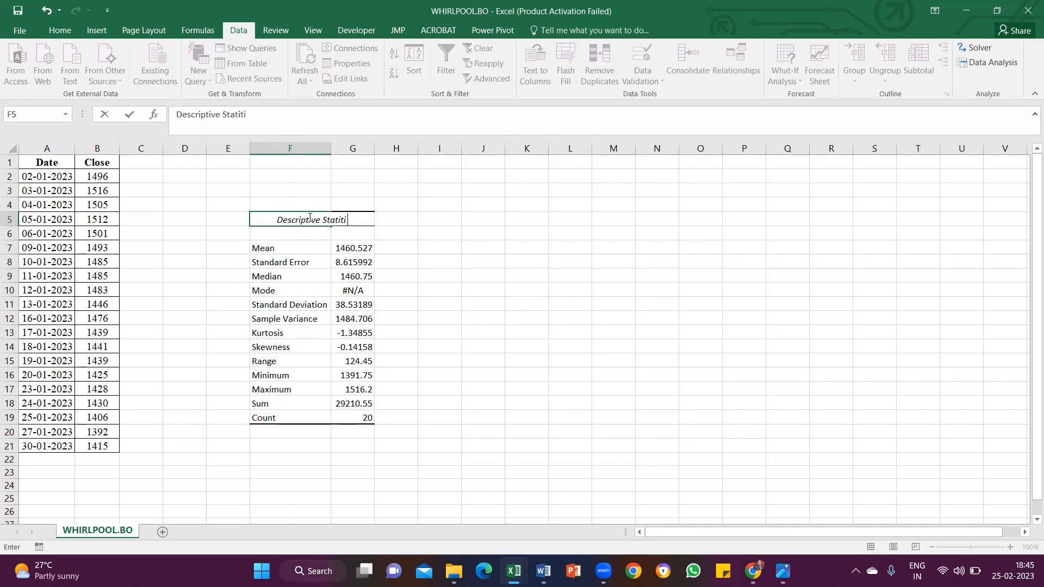
type("stics Summary")
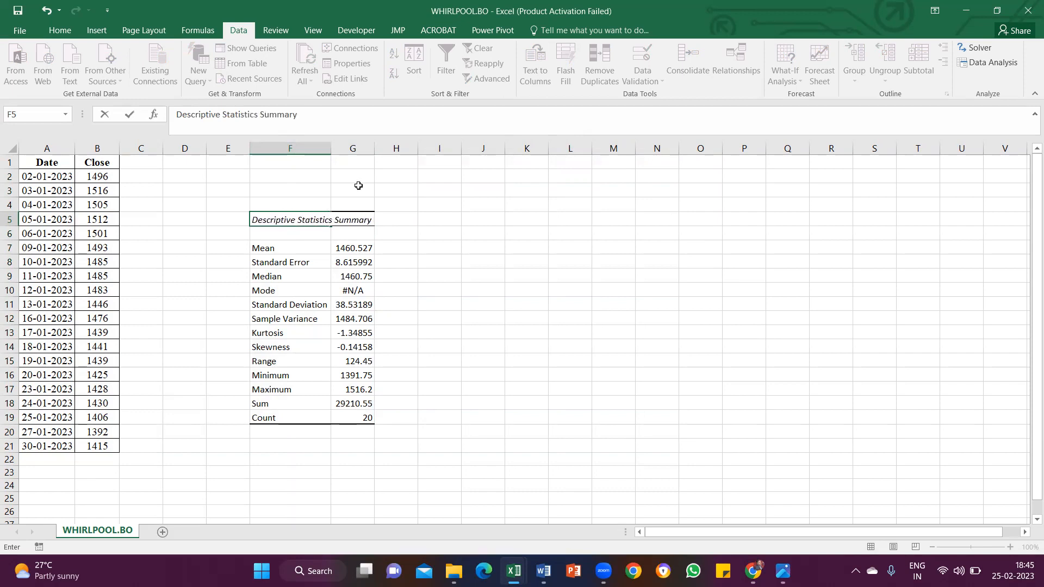
left_click(352, 148)
double_click(374, 148)
Format the summary table F5:G19 in Times New Roman at size 12
left_click_drag(295, 219, 386, 416)
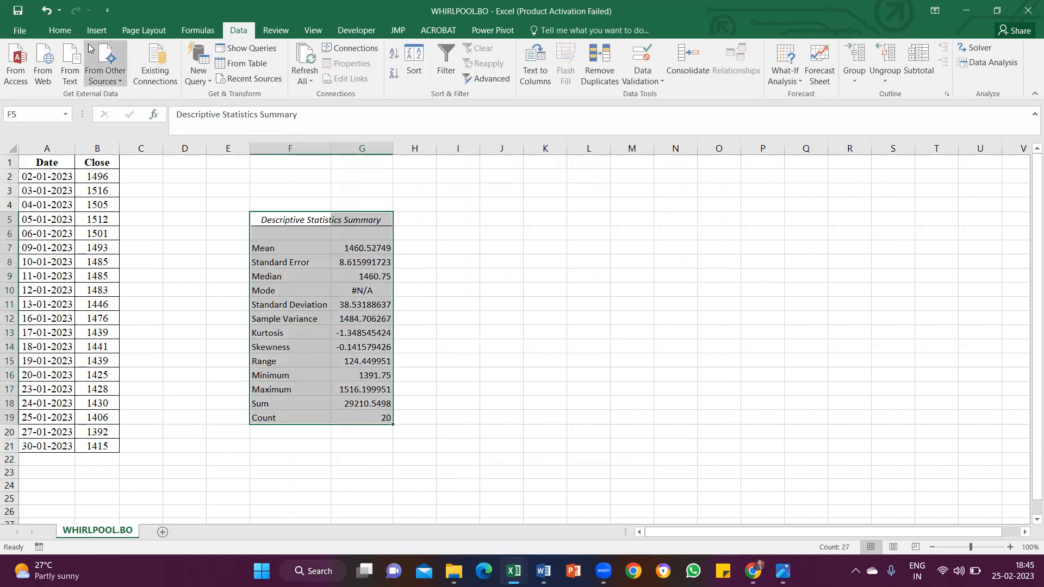
left_click(60, 29)
left_click(207, 53)
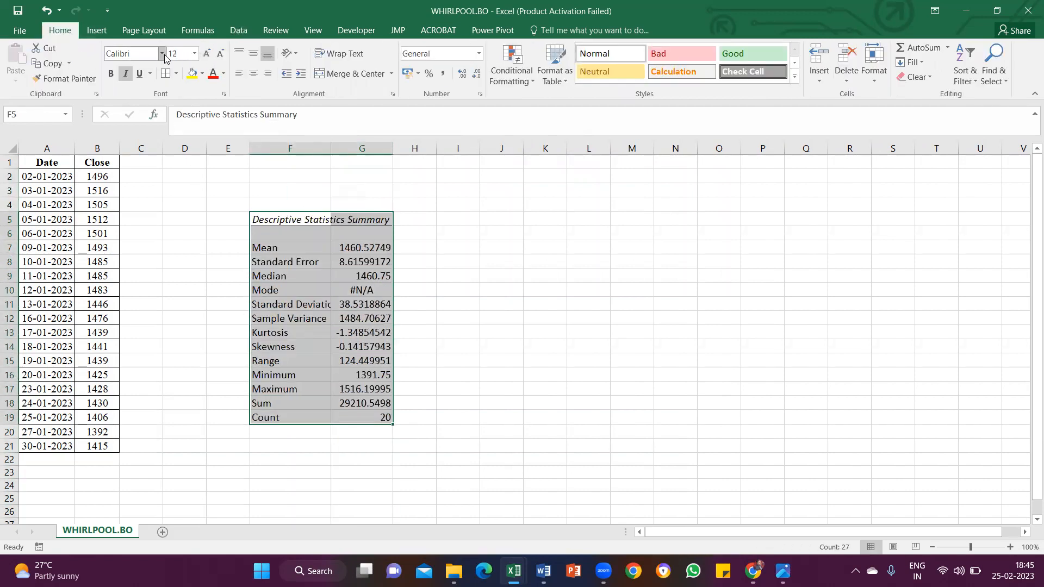
left_click(164, 55)
type("Times New Ro")
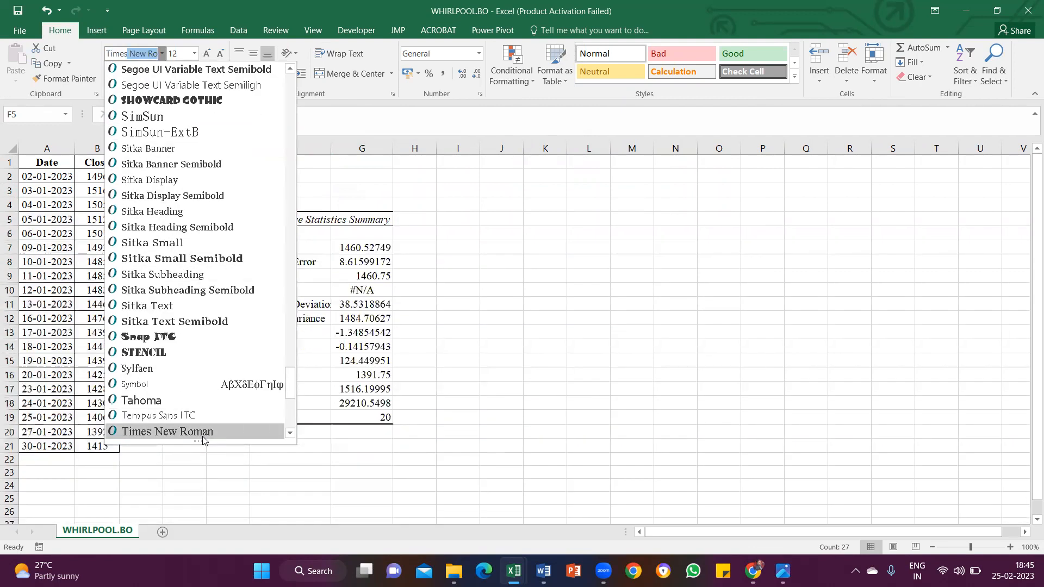
left_click(205, 434)
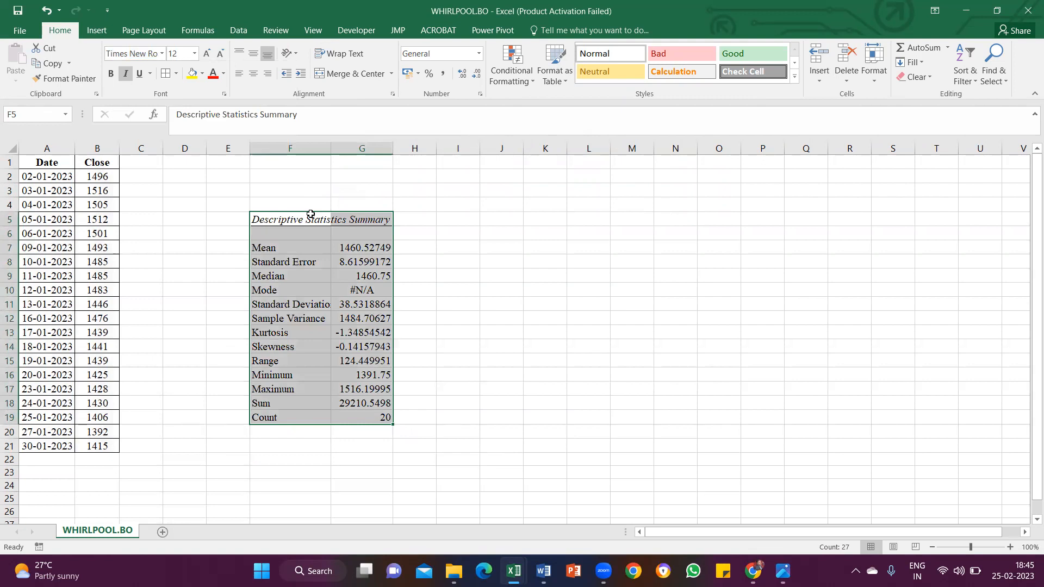
Make the table title in F5:G5 bold without italics and apply borders to all cells of F5:G19
left_click_drag(302, 221, 353, 220)
key("ctrl+b")
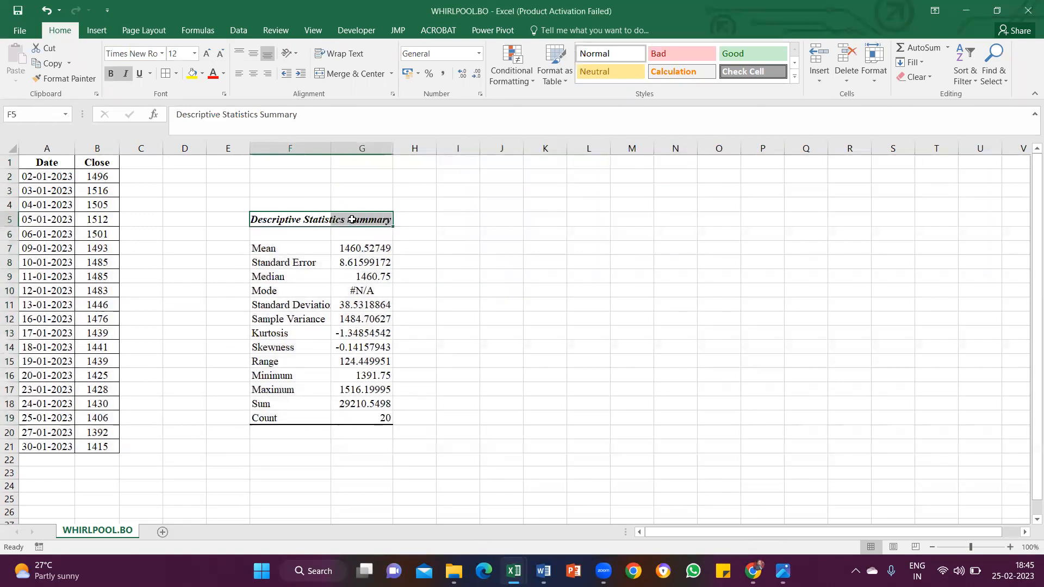
left_click(125, 74)
left_click_drag(299, 221, 348, 418)
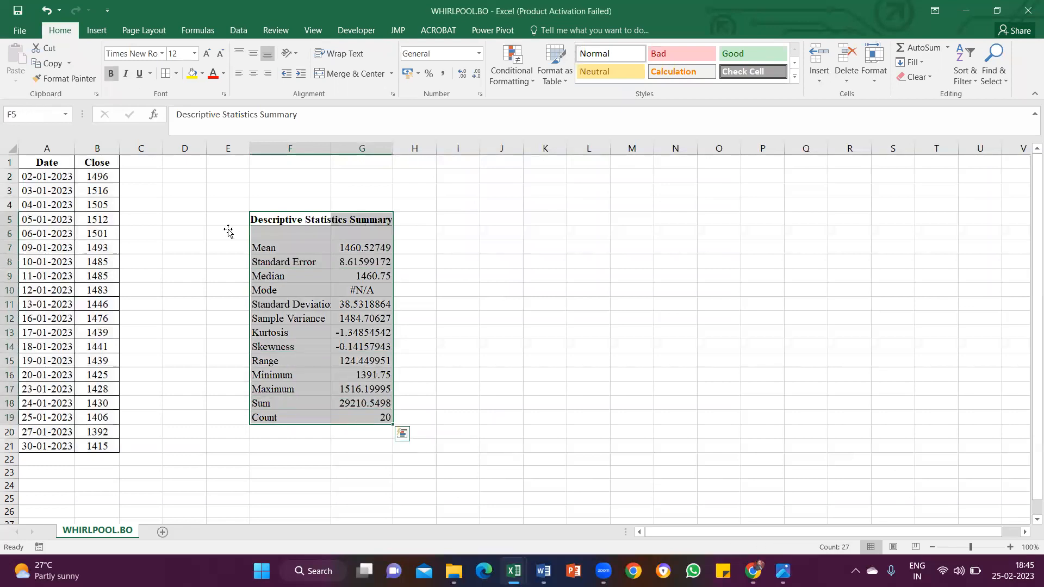
left_click(166, 73)
Copy the summary table F5:G19 and paste it below the Step 2 heading of the Statistics Assignment Worksheet Sample document in Word
left_click_drag(302, 219, 362, 418)
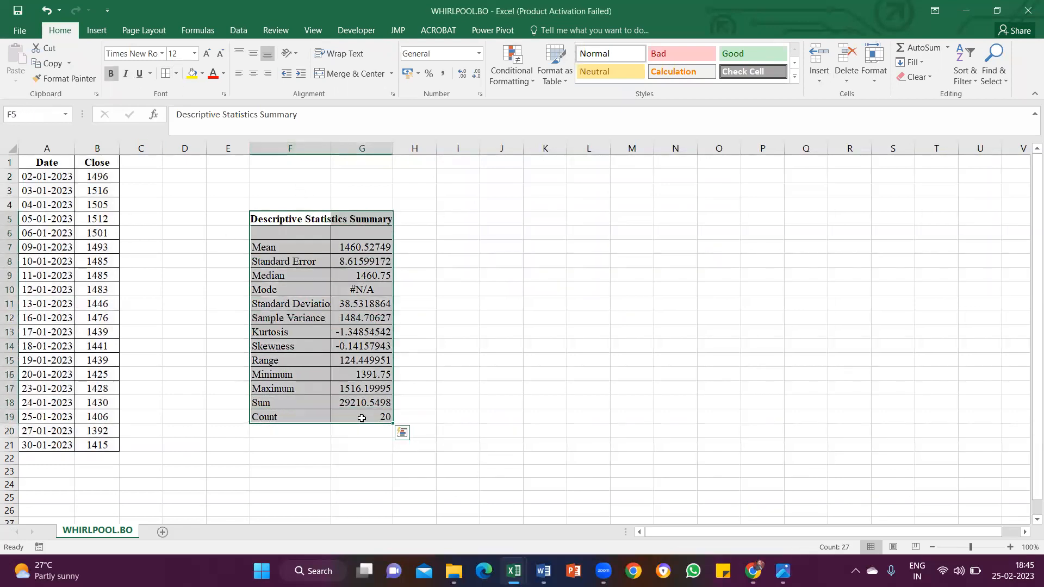
key("ctrl+c")
mouse_move(543, 571)
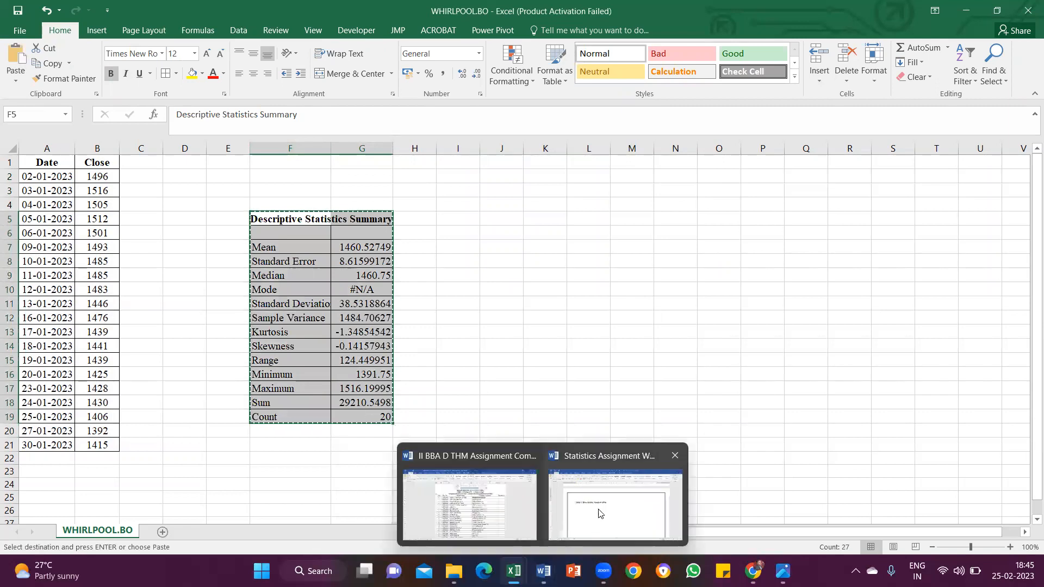
left_click(598, 512)
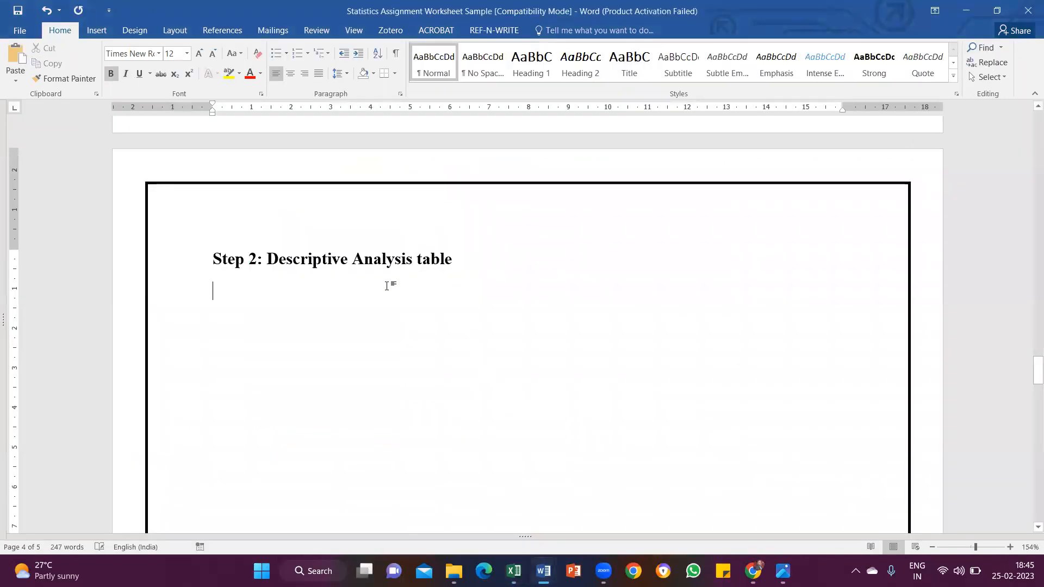
key("ctrl+v")
AutoFit the pasted Descriptive Statistics Summary table to its contents and center it on the page
scroll(327, 353, "up", 5)
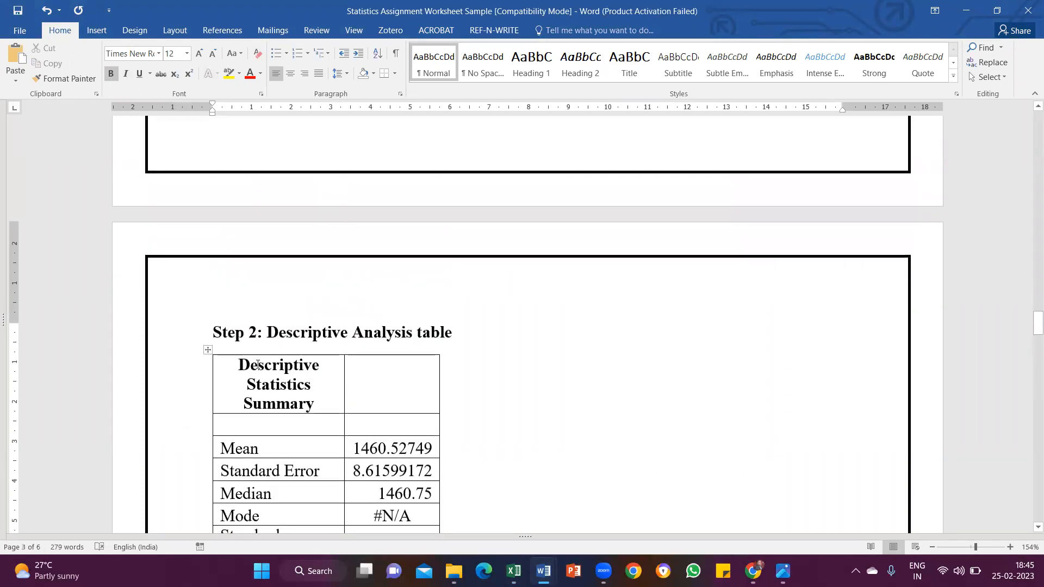
left_click(206, 351)
right_click(207, 351)
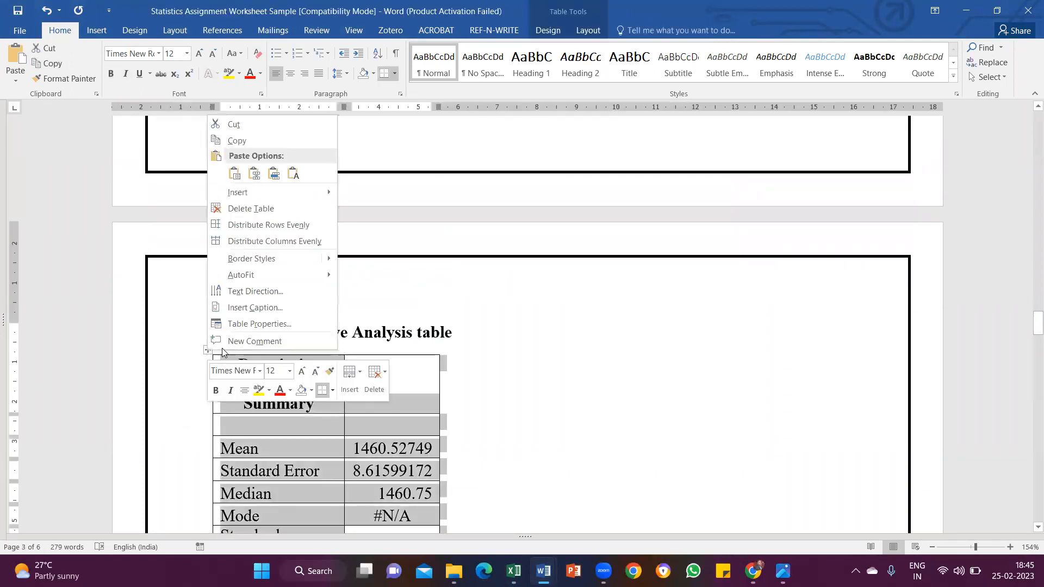
mouse_move(282, 270)
left_click(383, 275)
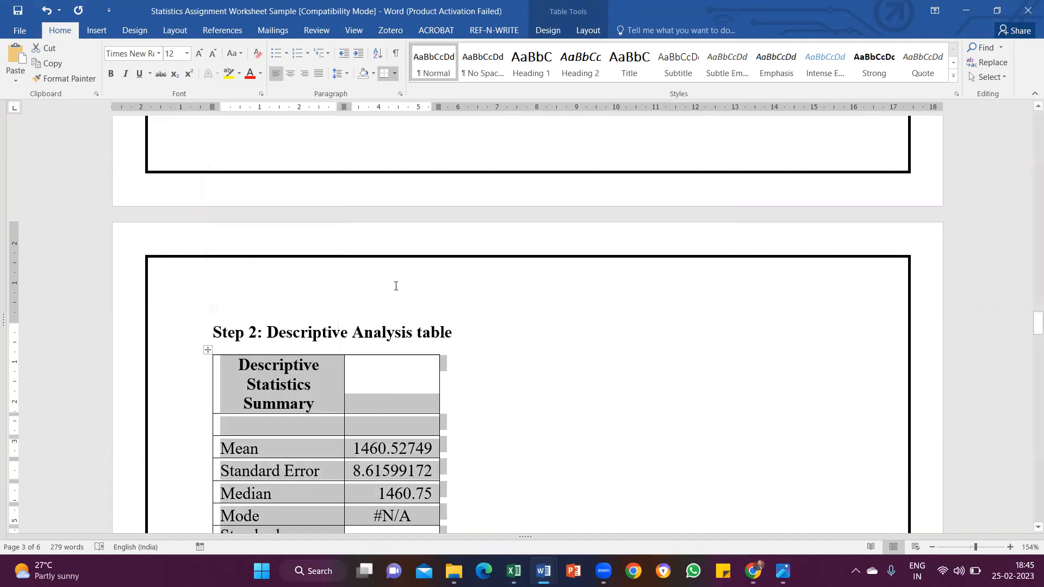
left_click(290, 73)
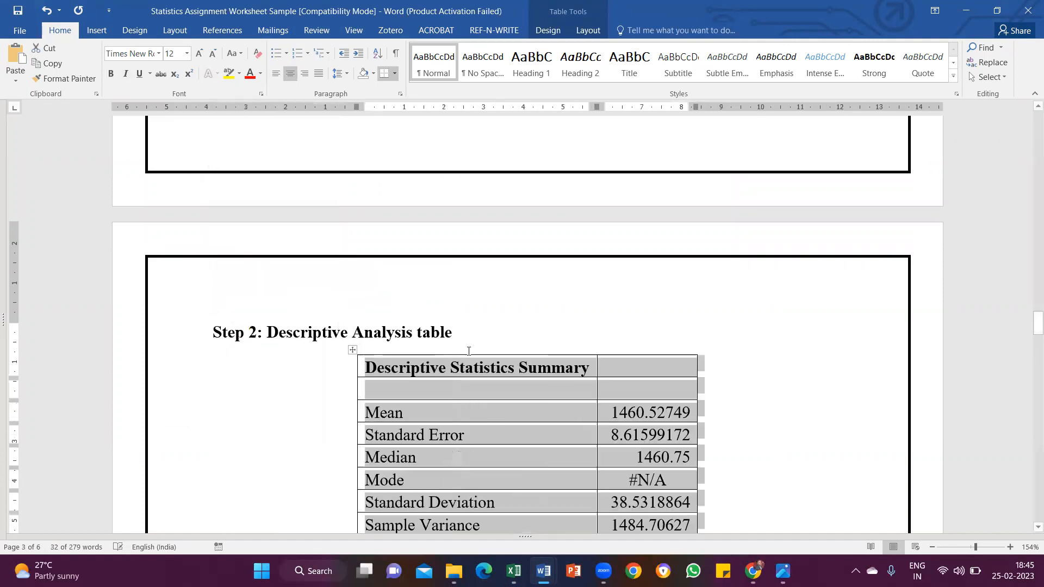
Merge the two title cells of the Descriptive Statistics Summary table and remove the extra blank line inside the merged cell
scroll(480, 285, "down", 2)
left_click_drag(479, 269, 619, 270)
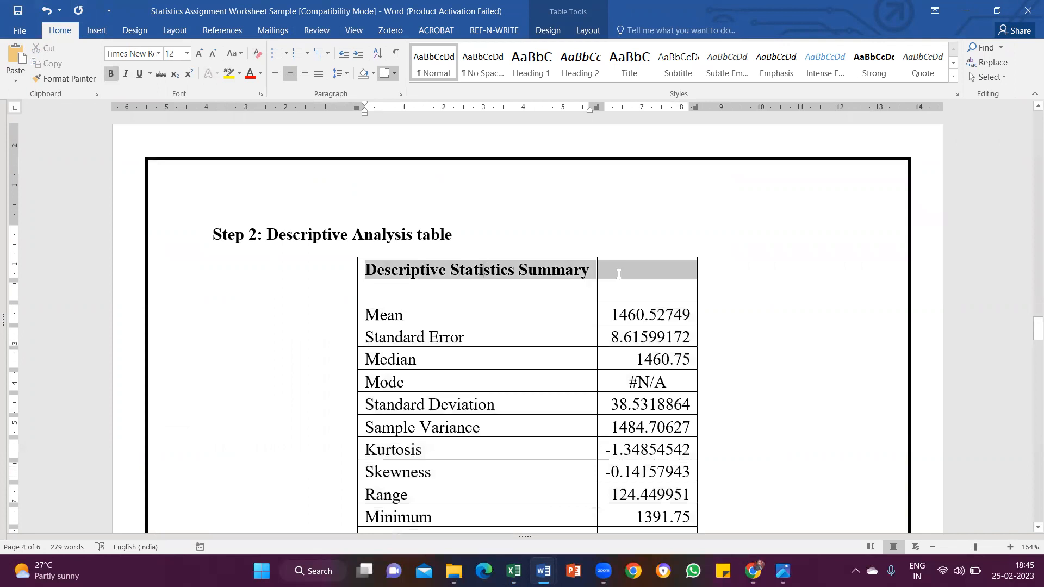
right_click(620, 272)
left_click(662, 384)
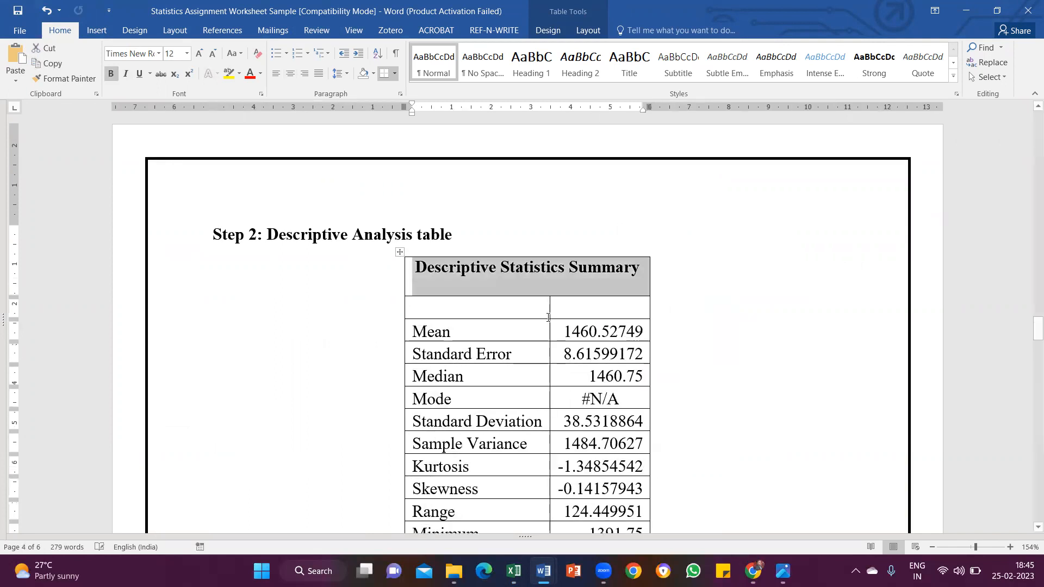
left_click(554, 284)
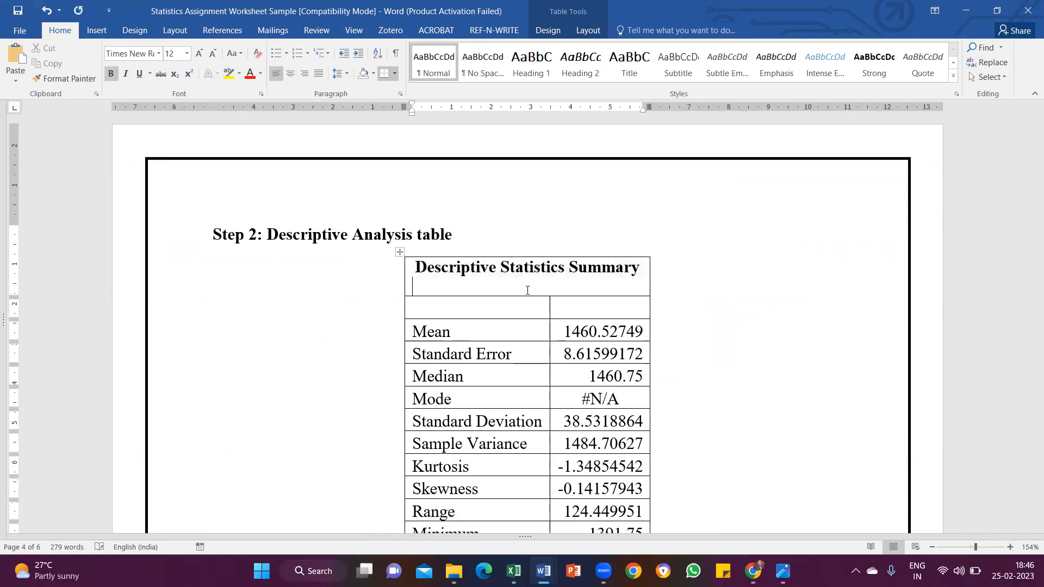
key("BackSpace")
scroll(489, 323, "down", 5)
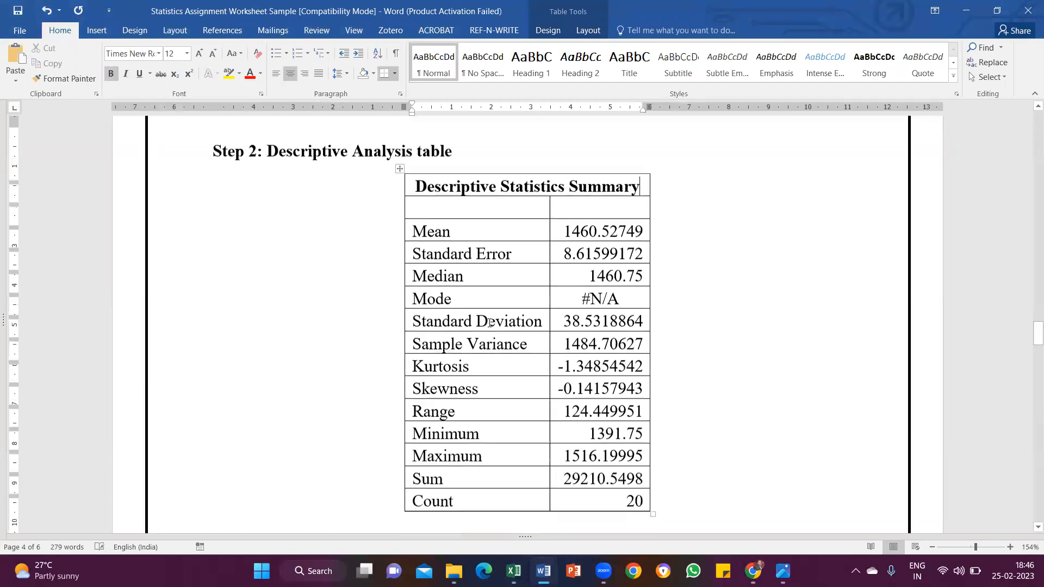
Delete the blank lines between the summary table and the Interpretation heading so that the heading sits just below the table
scroll(469, 325, "down", 1)
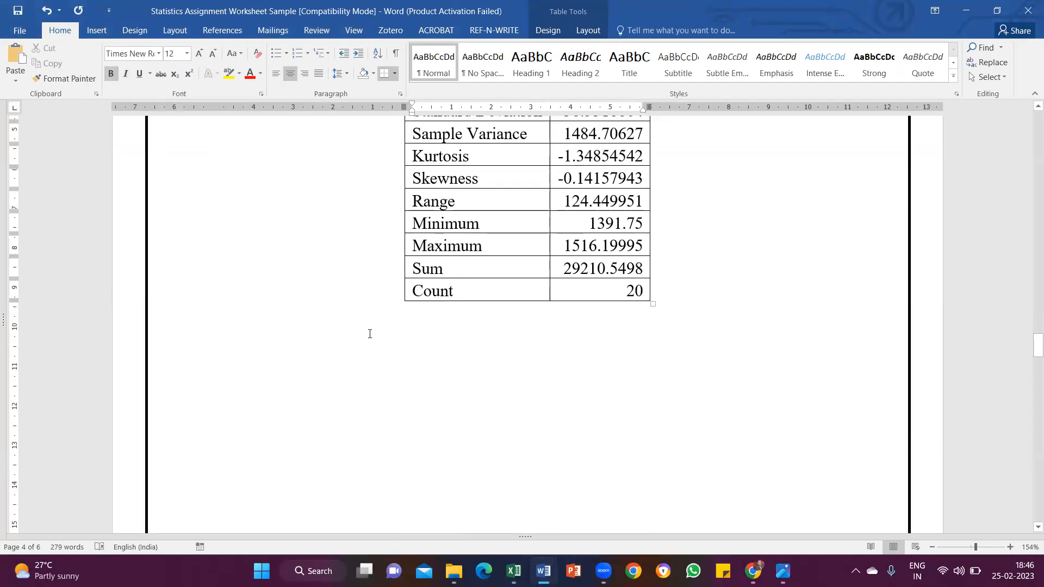
left_click(368, 334)
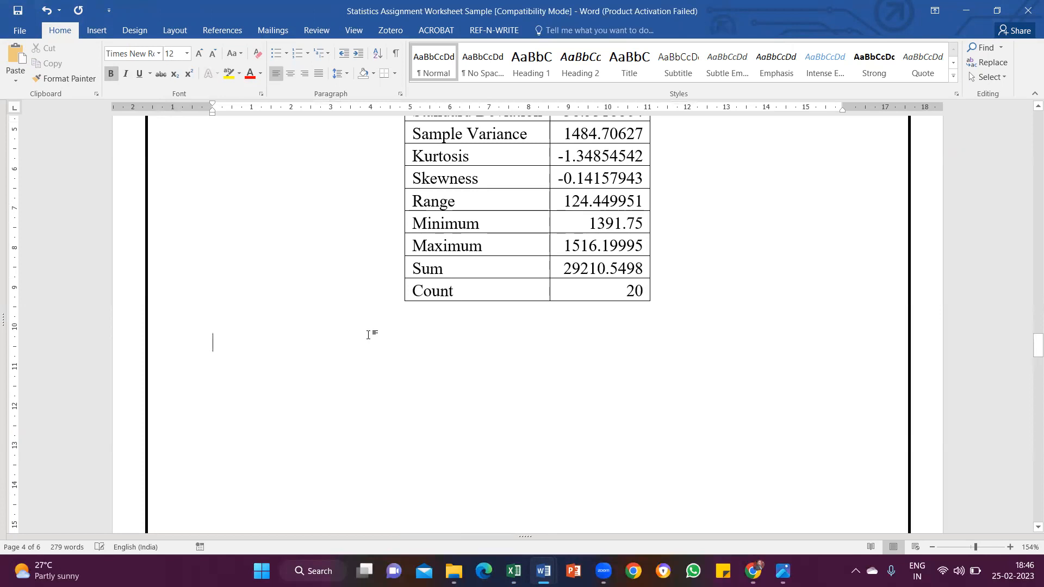
key("Delete")
key("Delete")
key("Delete")
key("Delete")
key("Delete")
key("Delete")
key("Delete")
key("Delete")
key("Delete")
key("Delete")
key("Delete")
key("Delete")
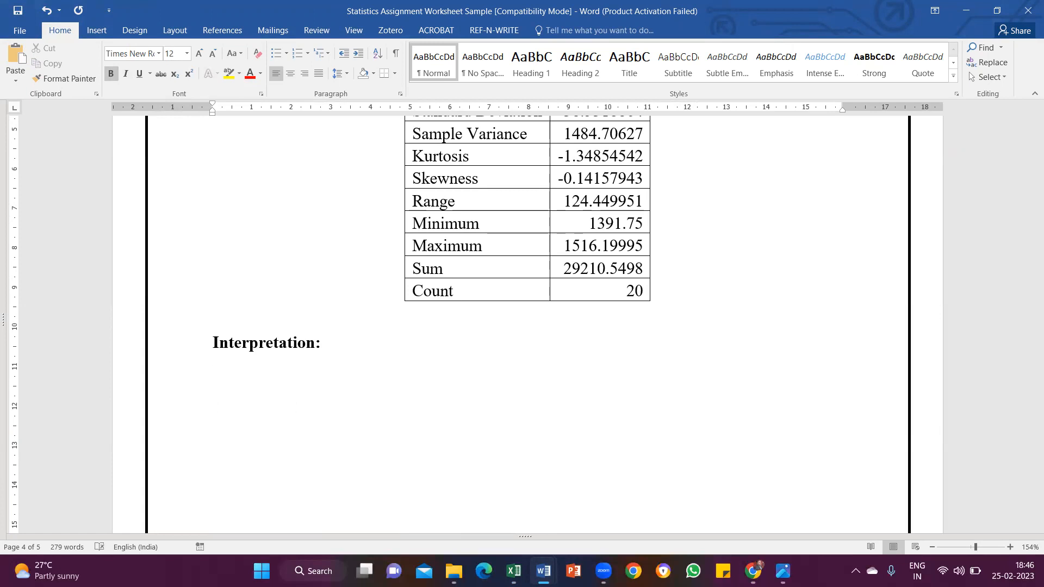
Start an indented, non-bold paragraph under Interpretation: "From the above table, it was found that the average share price of Whirpool India Limited is"
key("Tab")
key("ctrl+b")
type("From the above table, it was found that the average s")
type("price of Whirpool India Limited is")
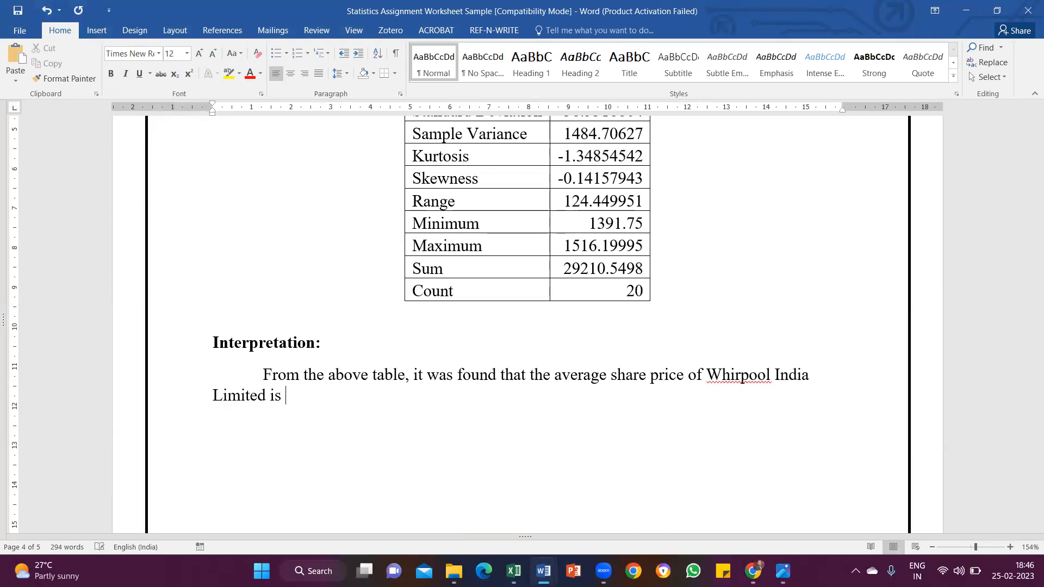
Continue the interpretation sentence with the mean and median from the table: "1460.52, Median value is 1460.75"
scroll(305, 359, "up", 4)
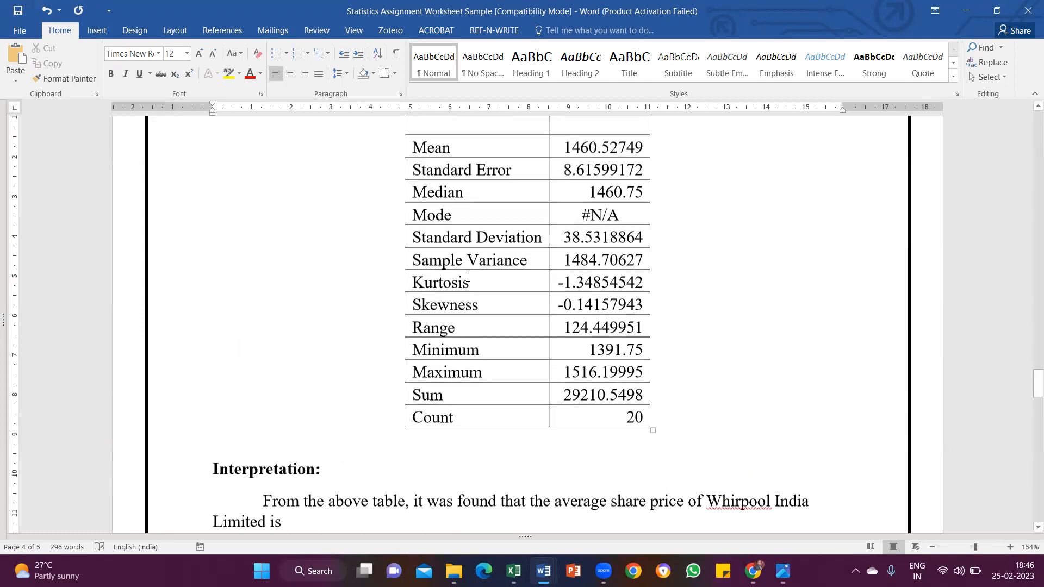
scroll(467, 277, "up", 2)
scroll(391, 444, "down", 4)
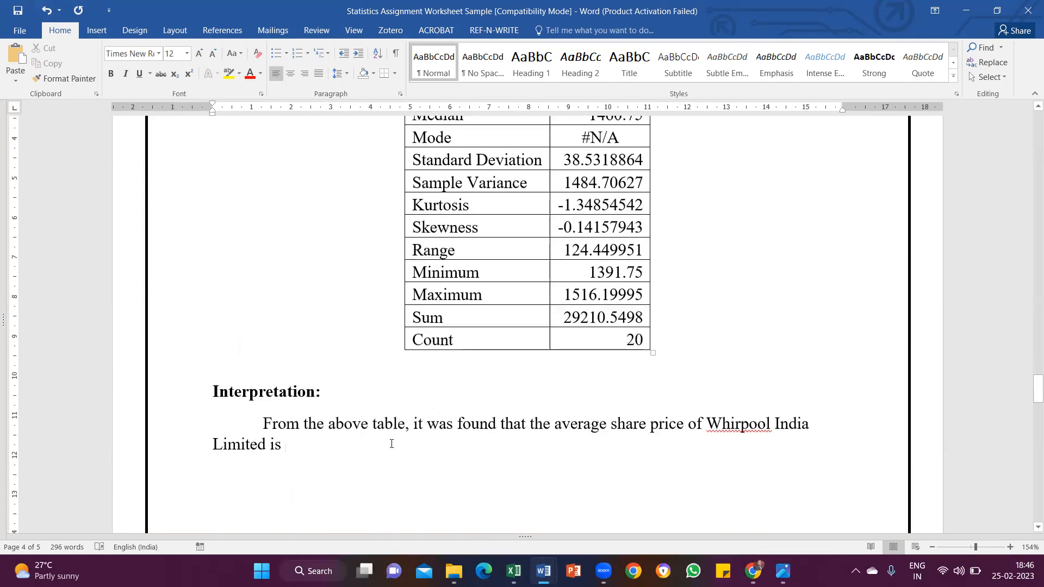
type("1460.52, Median value is")
scroll(398, 444, "up", 3)
scroll(398, 443, "down", 2)
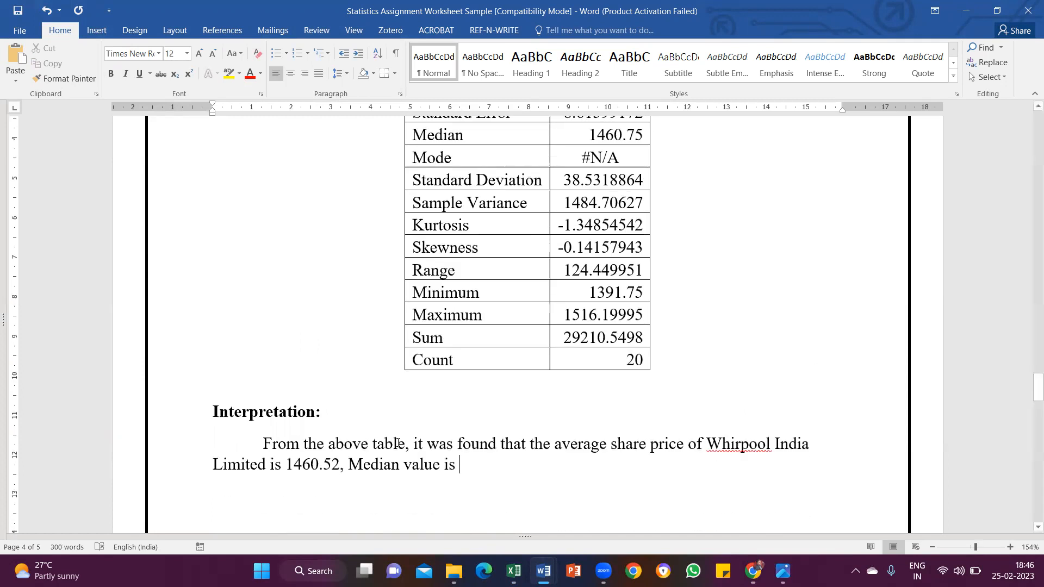
scroll(399, 443, "down", 1)
type("147")
key("BackSpace")
type("60.75")
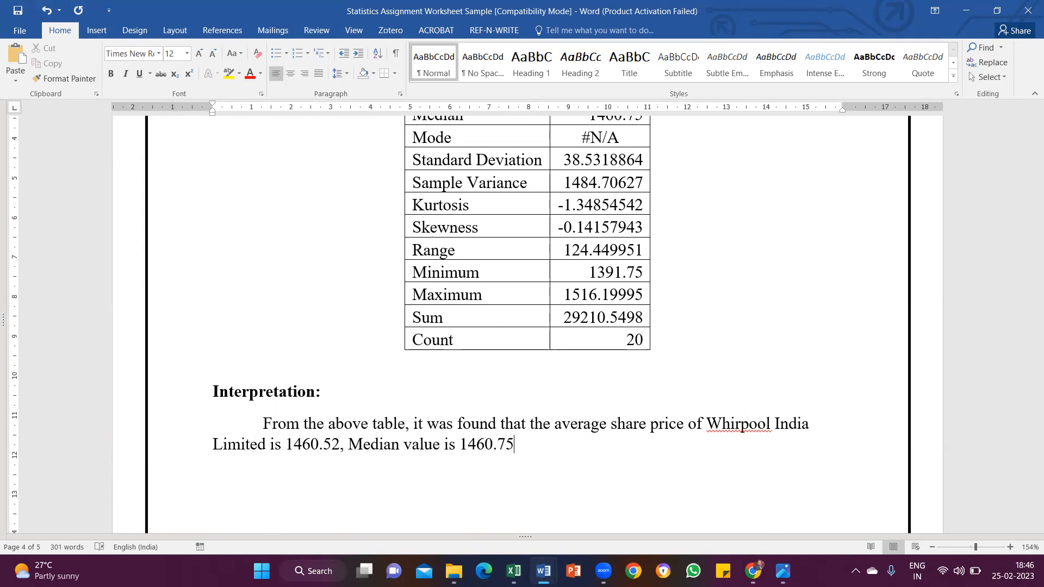
Complete the interpretation sentence with "and there is no mode for the given share price data"
type("and there is no mode for the given sahrea")
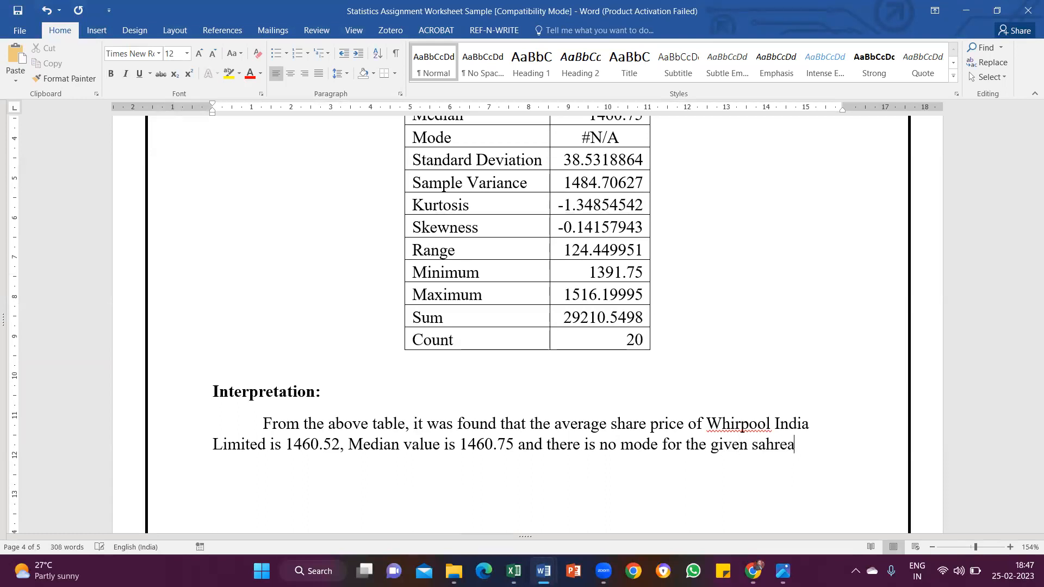
key("BackSpace")
key("BackSpace")
key("BackSpace")
key("BackSpace")
key("BackSpace")
type("hare price data")
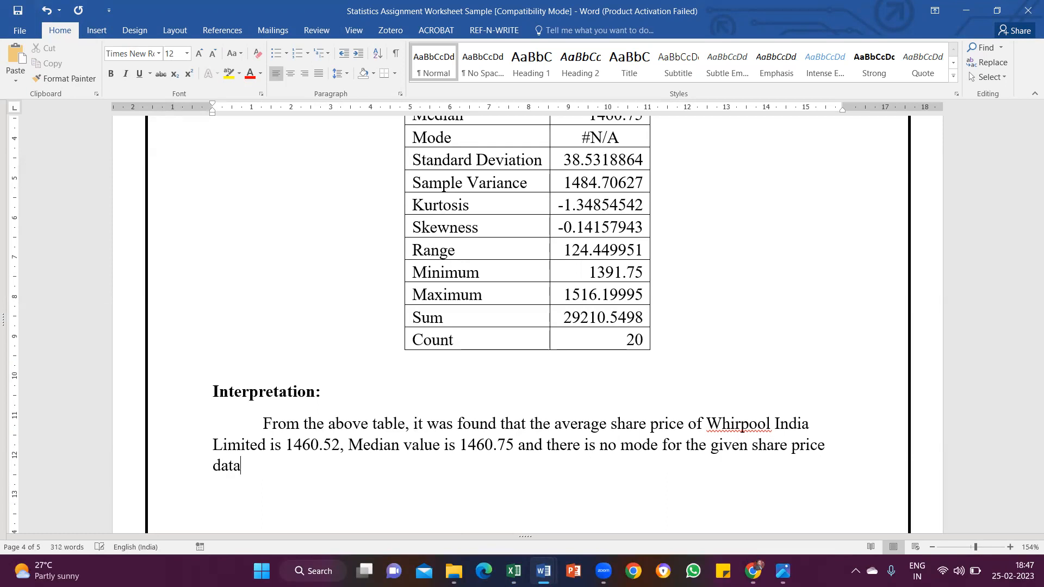
Add "The range value of share price is 124.44 with maximum share price of 1516.19 and minimum share price of 1391.75" to the interpretation
type(". The range value of share price s")
key("BackSpace")
type("is 124.44")
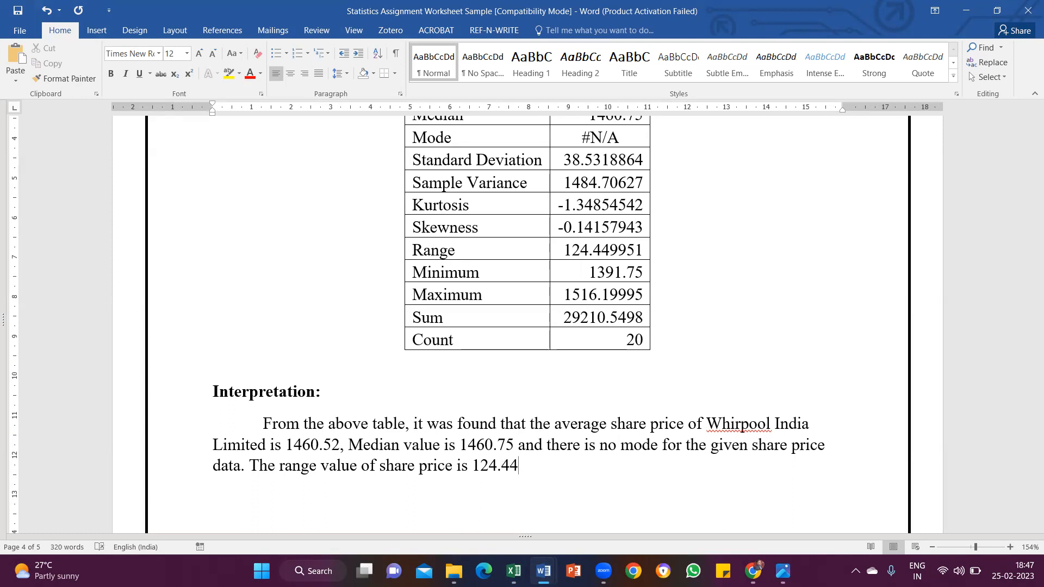
type(" with maximum share price of 152")
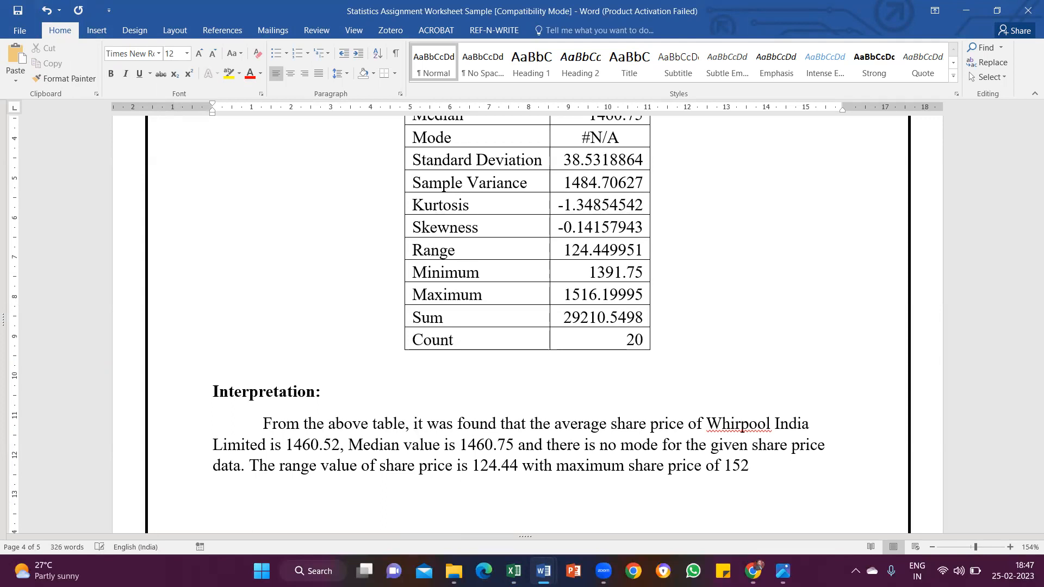
key("BackSpace")
type("16.19 and minimum")
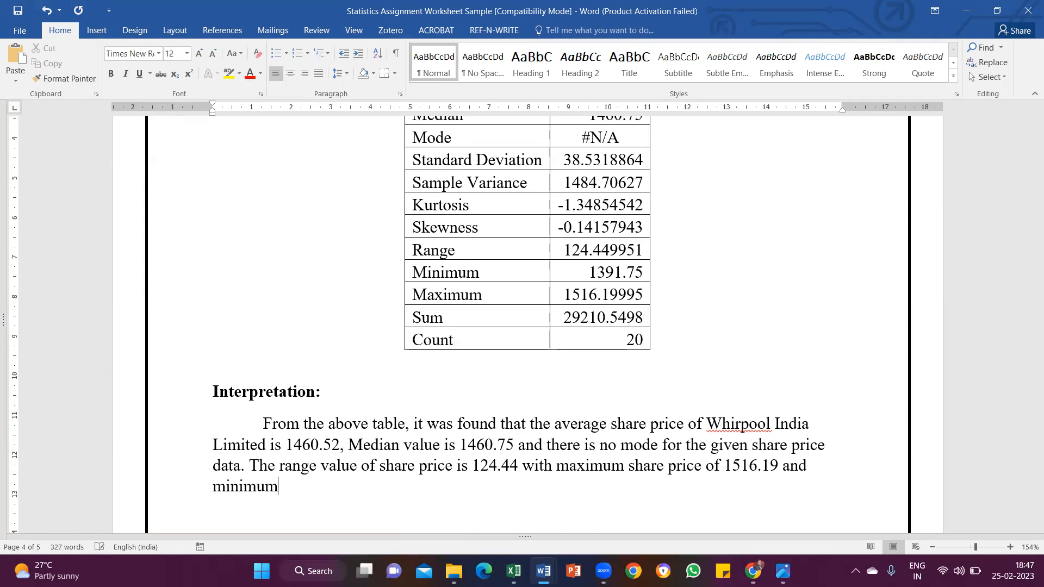
type(" share price")
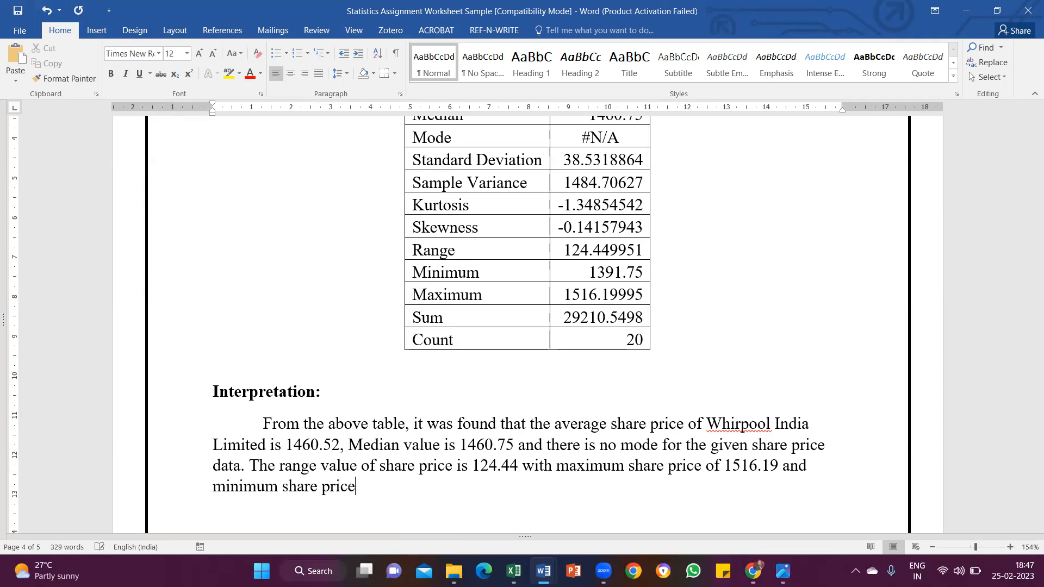
type(" of 1391.75")
Add the sentence "The standard deviation value for the given share price is 38.531" to the interpretation
scroll(396, 388, "up", 3)
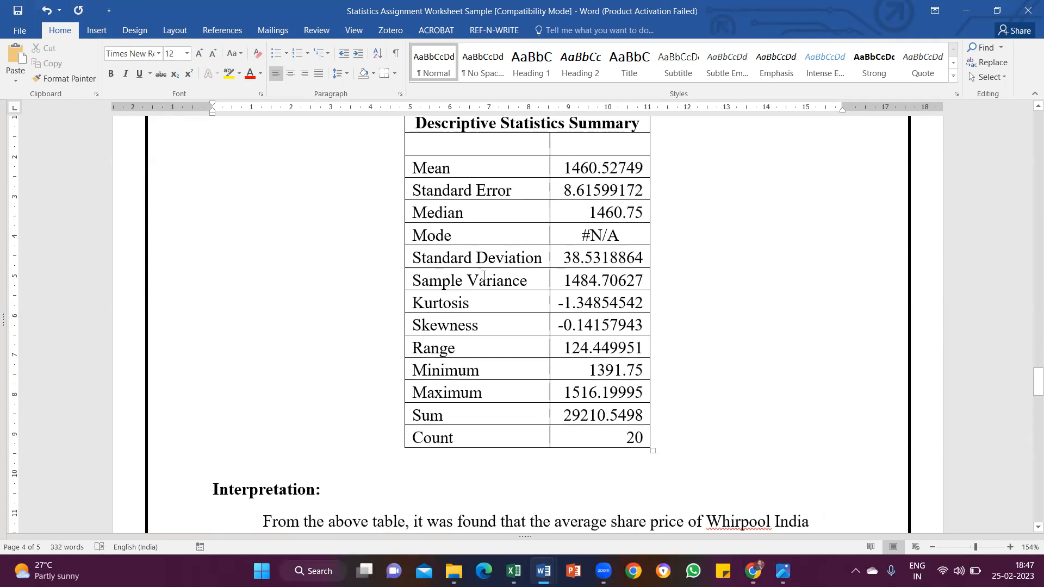
scroll(484, 275, "down", 3)
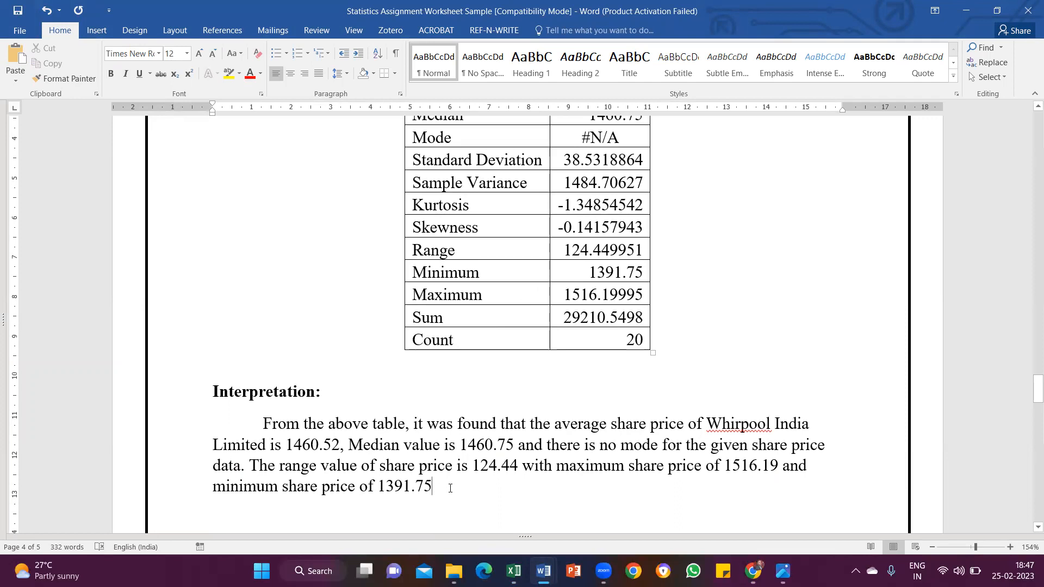
type(". The s")
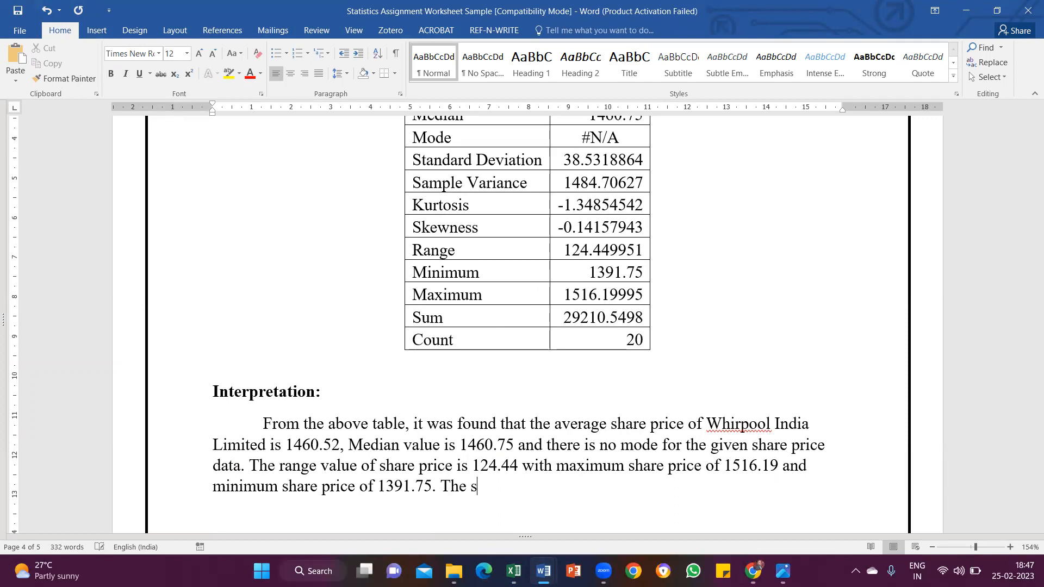
type("tandard deviatio")
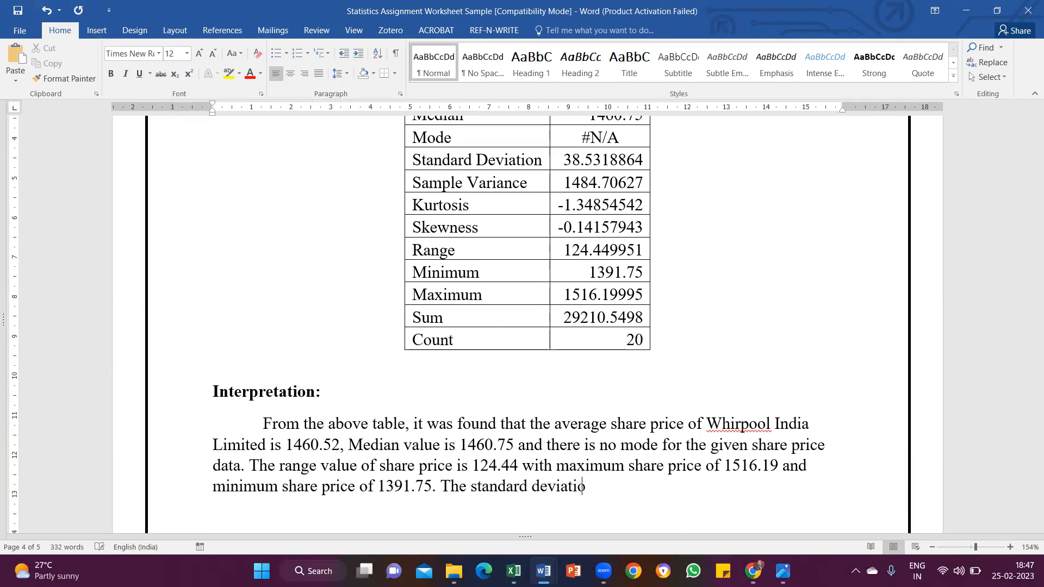
type("n for")
key("BackSpace")
key("BackSpace")
key("BackSpace")
type("value for te")
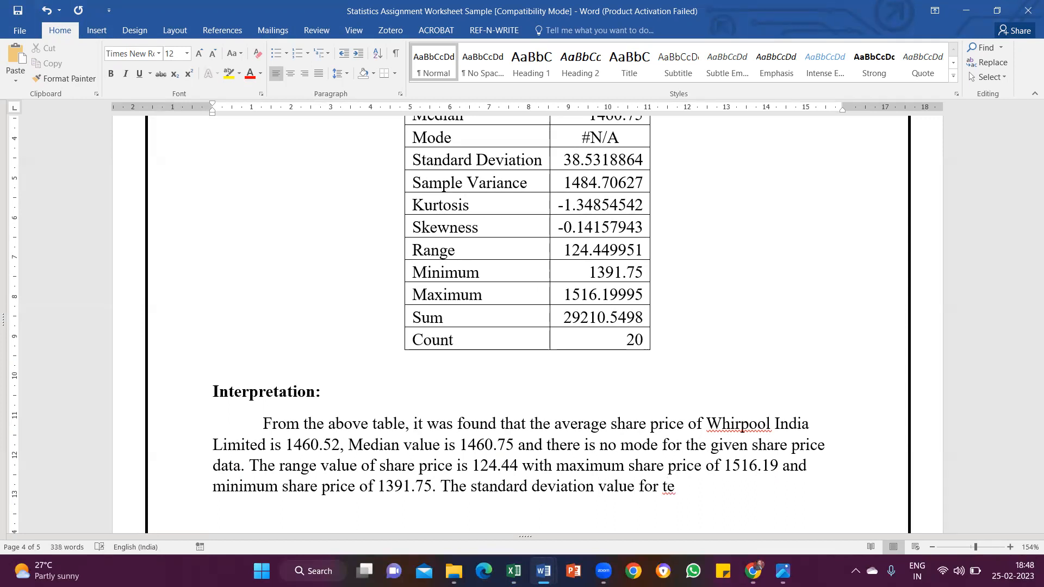
key("BackSpace")
type("he given share price is ")
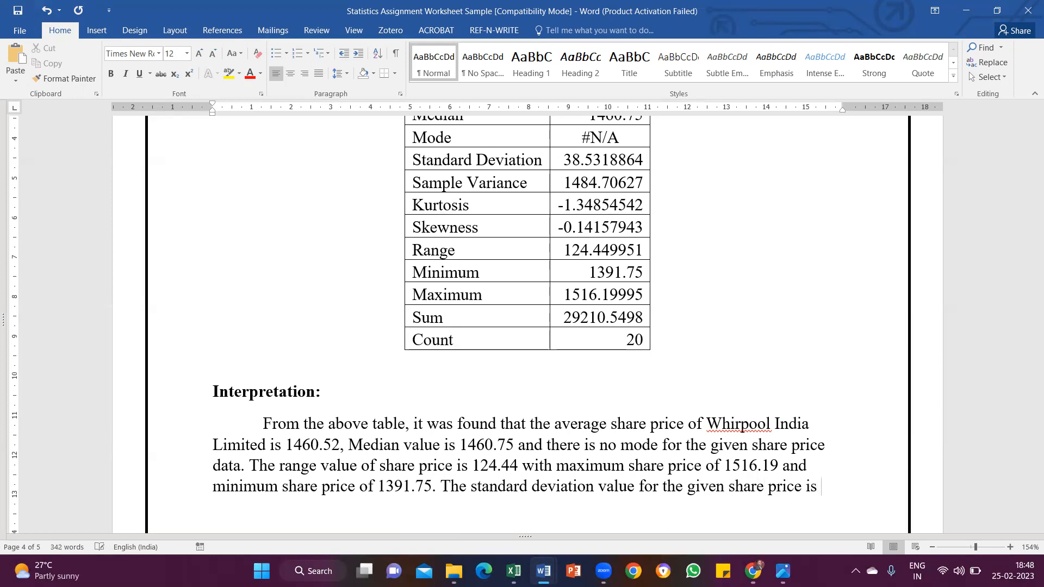
type("38.531")
Justify the whole interpretation paragraph
left_click_drag(263, 426, 266, 517)
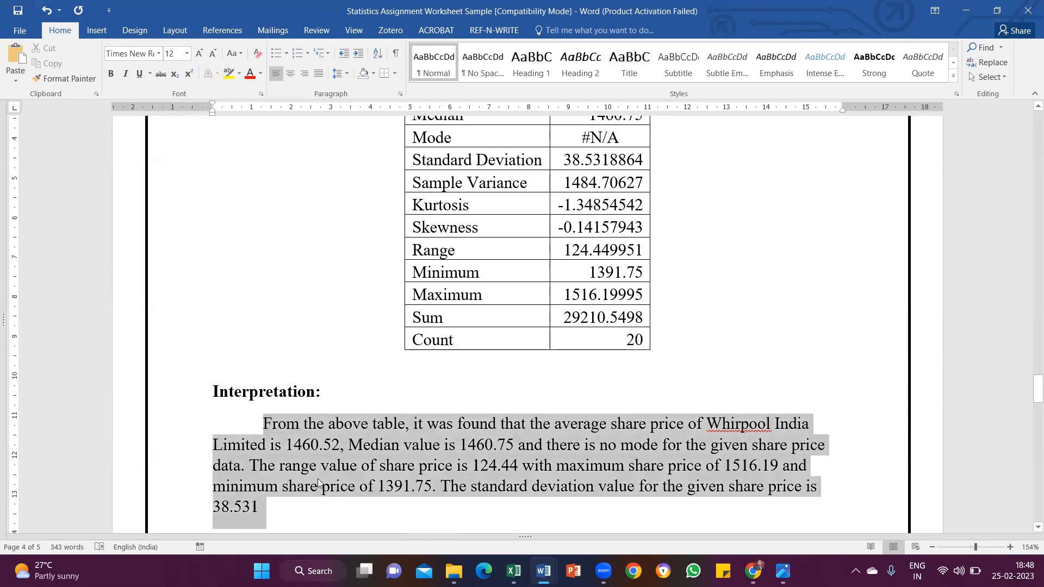
left_click(323, 78)
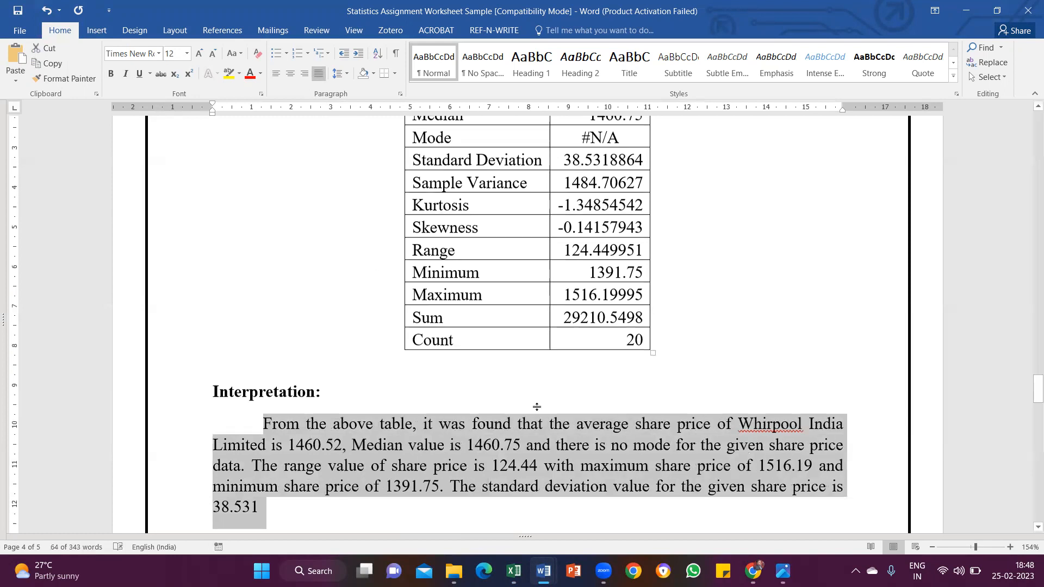
scroll(536, 408, "up", 3)
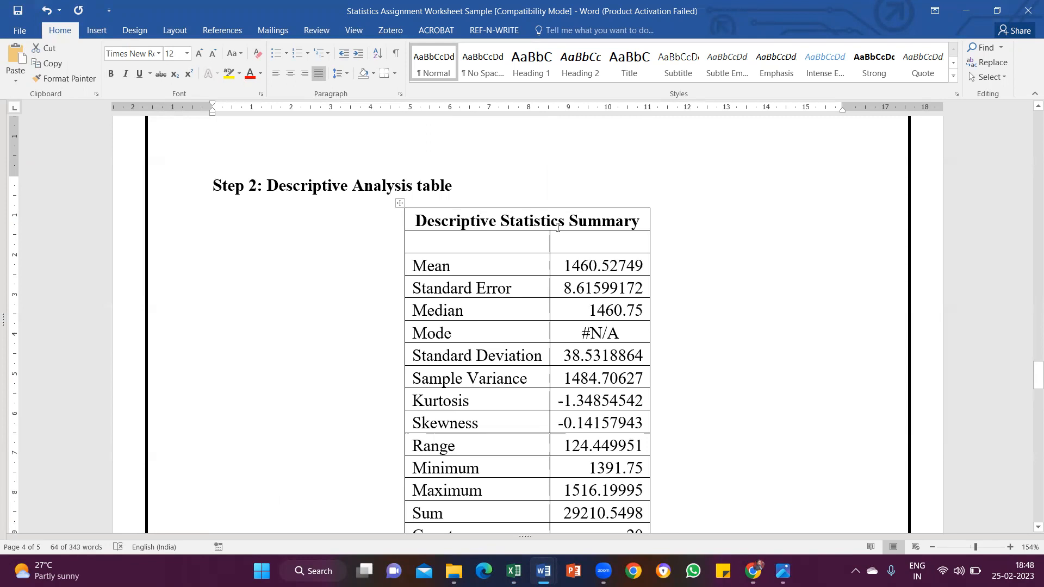
scroll(551, 234, "down", 4)
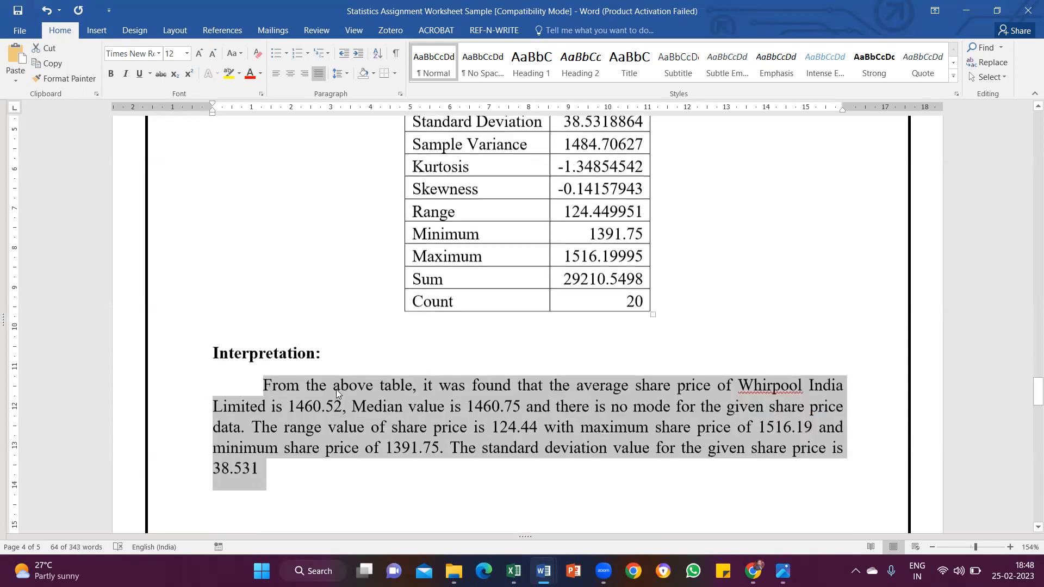
left_click(334, 396)
left_click_drag(264, 374, 312, 453)
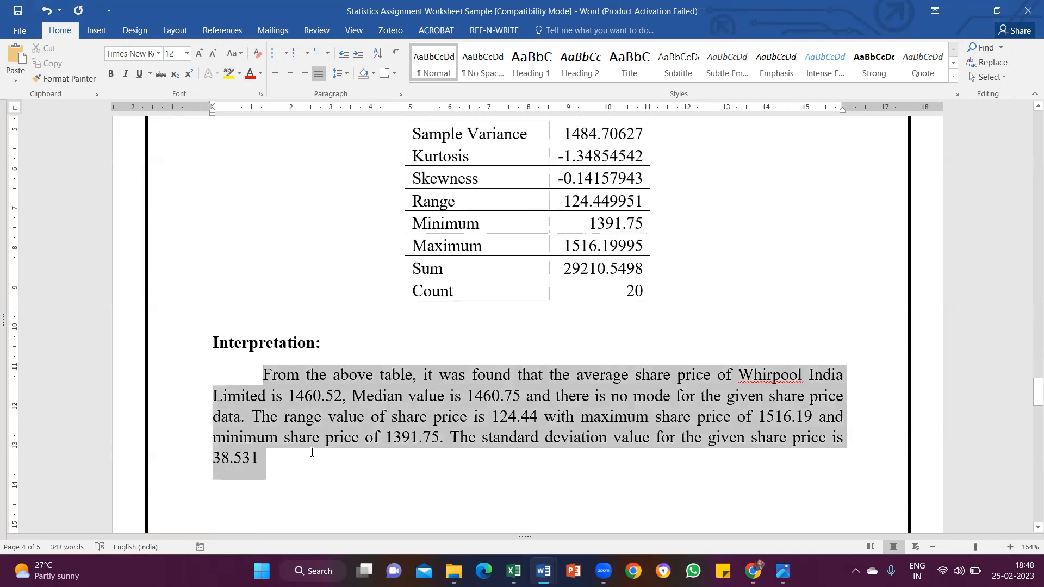
Insert blank lines before the "Step 3: Histogram" heading to move it to the start of the next page
scroll(366, 426, "down", 3)
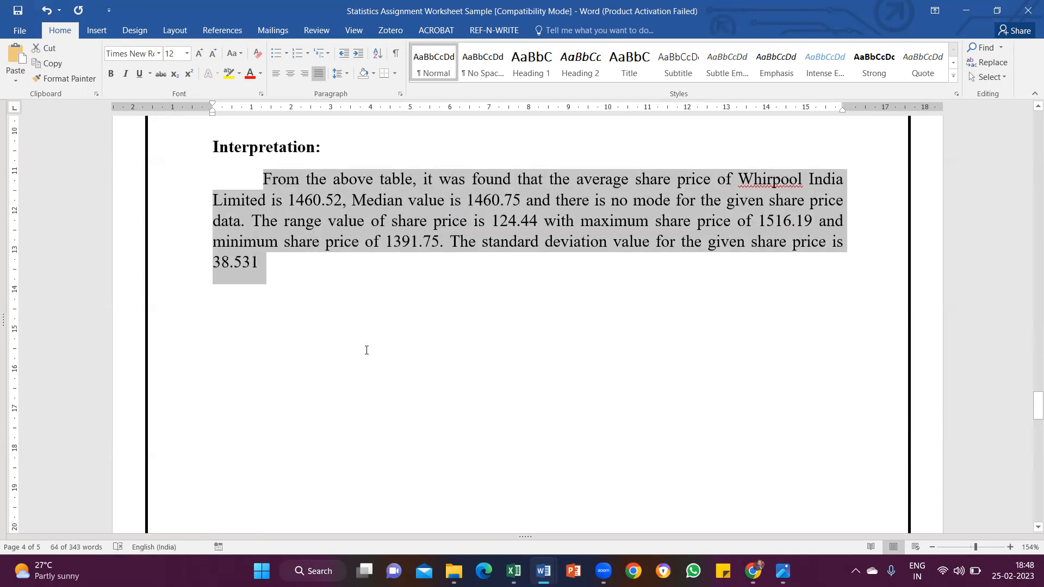
left_click(367, 350)
scroll(309, 373, "down", 4)
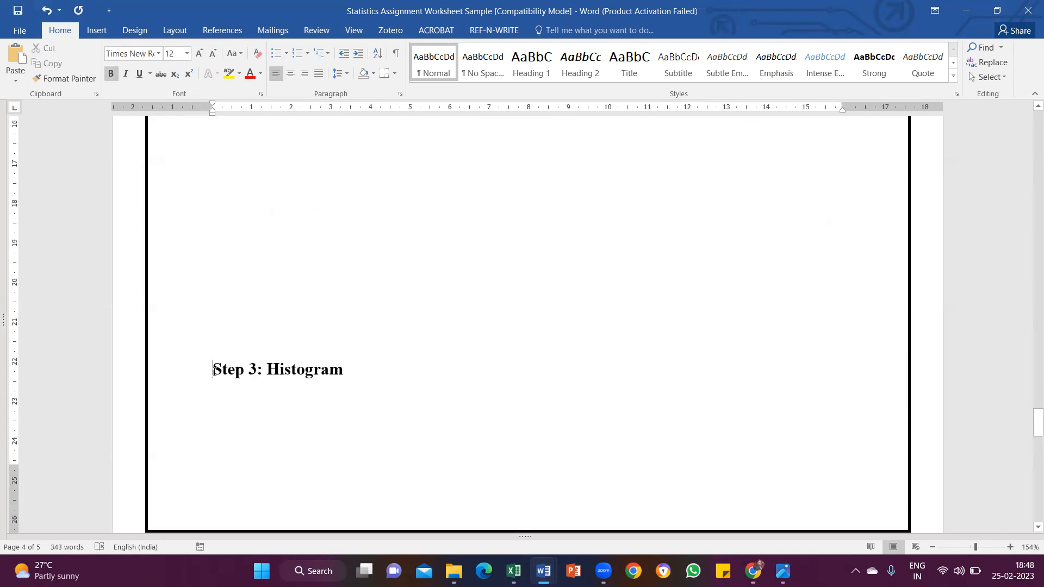
key("Return")
key("Return")
key("Return")
key("Return")
key("Return")
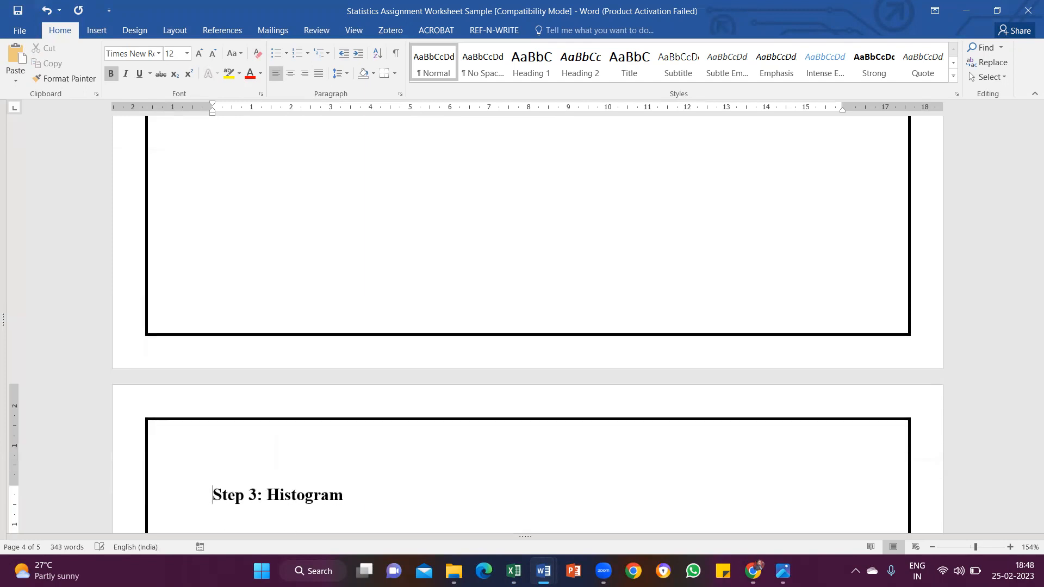
scroll(380, 304, "down", 4)
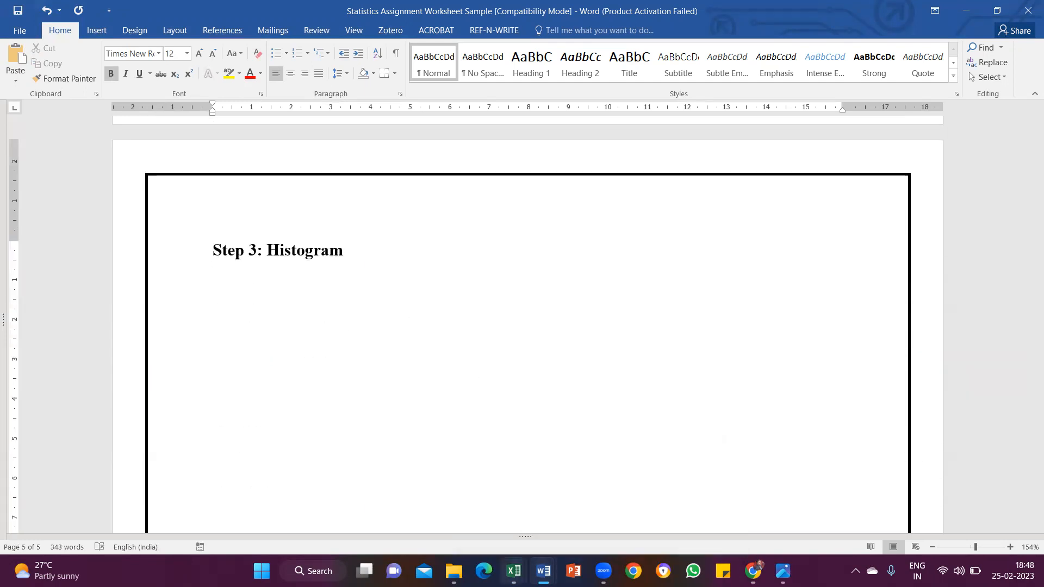
Switch to the WHIRLPOOL.BO workbook in Excel and insert a histogram from the Date and Close data in A1:B21
mouse_move(514, 571)
left_click(569, 509)
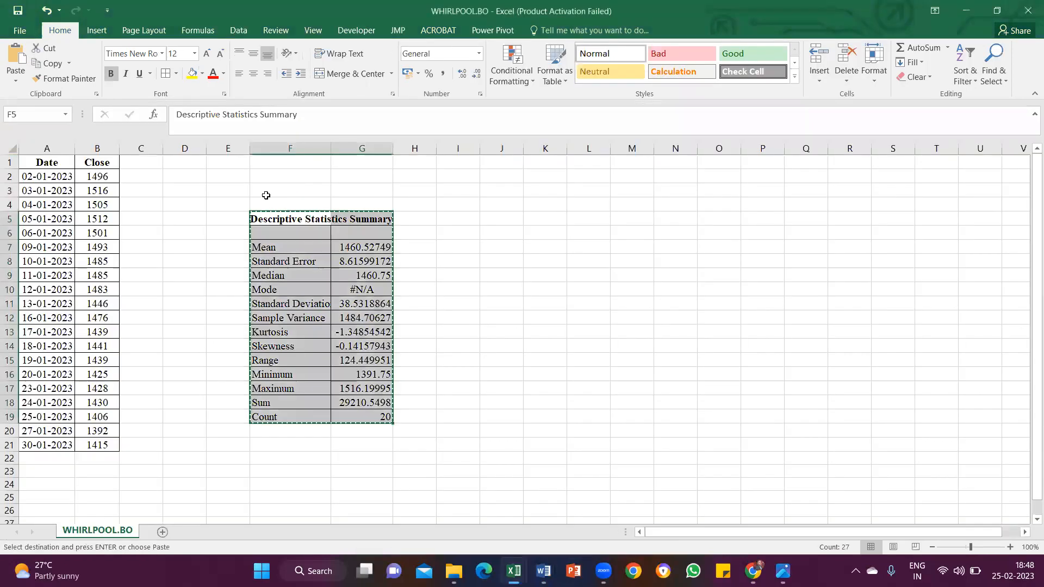
left_click_drag(51, 164, 87, 444)
left_click_drag(48, 164, 97, 443)
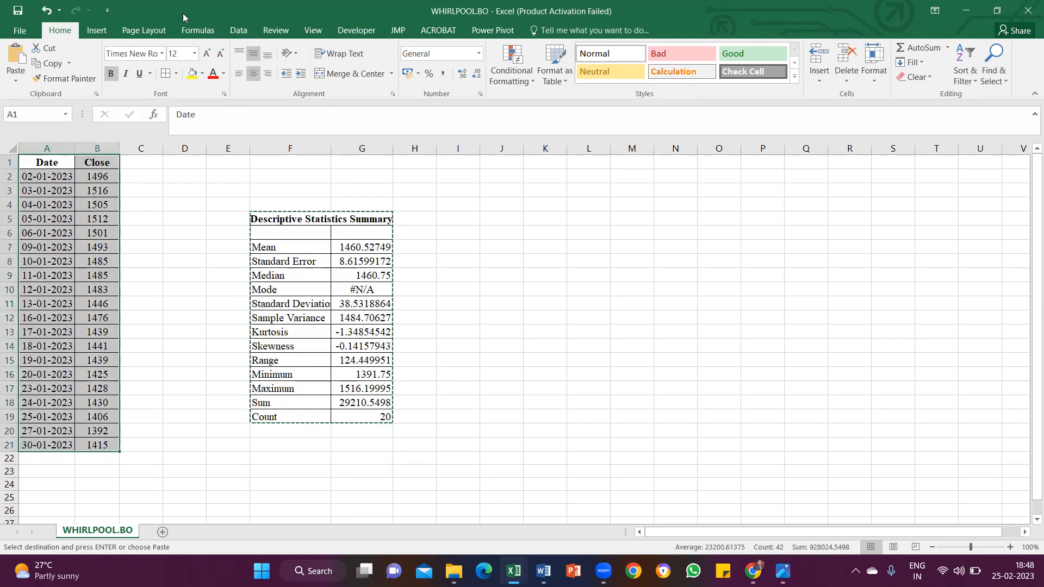
left_click(104, 30)
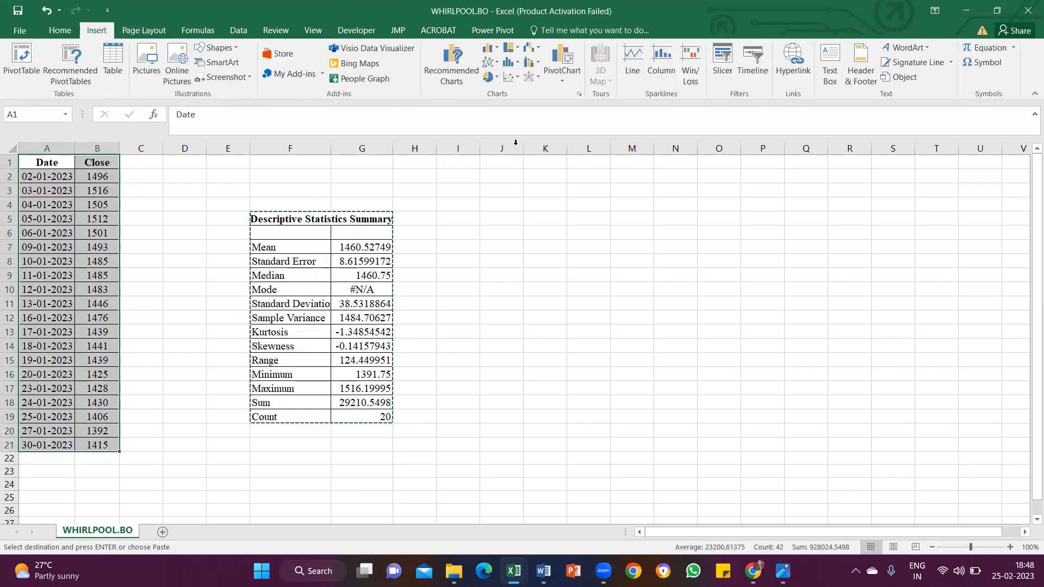
left_click(519, 63)
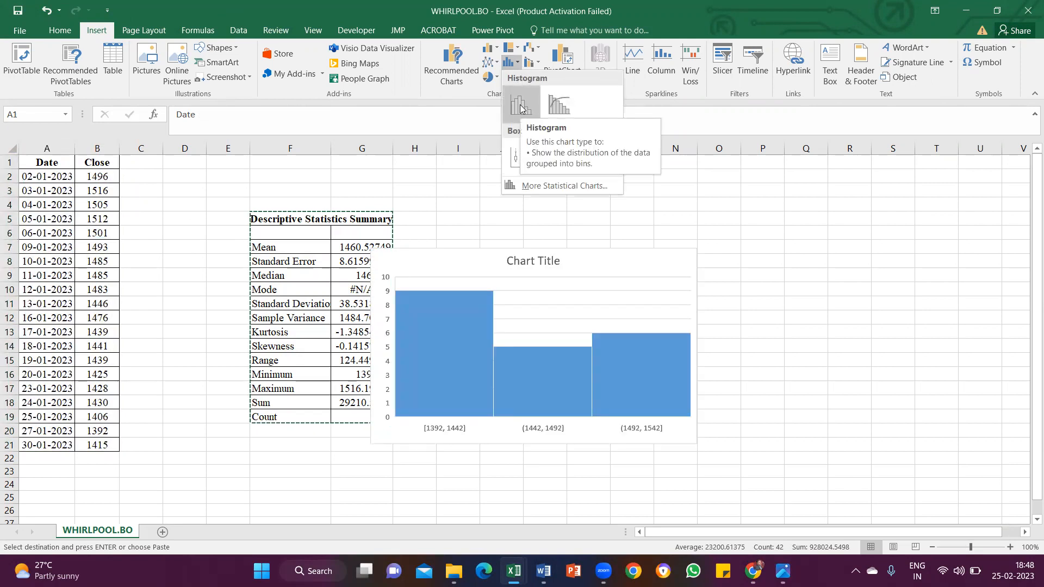
left_click(520, 108)
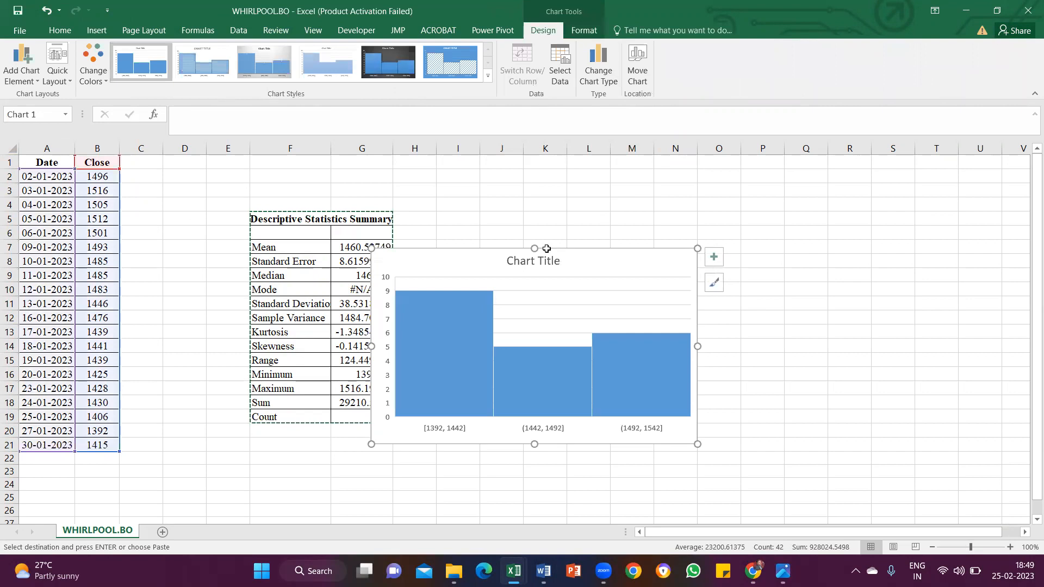
Move the histogram clear of the descriptive statistics table and enlarge it to span about columns I to R and rows 4 to 22
left_click_drag(546, 250, 607, 203)
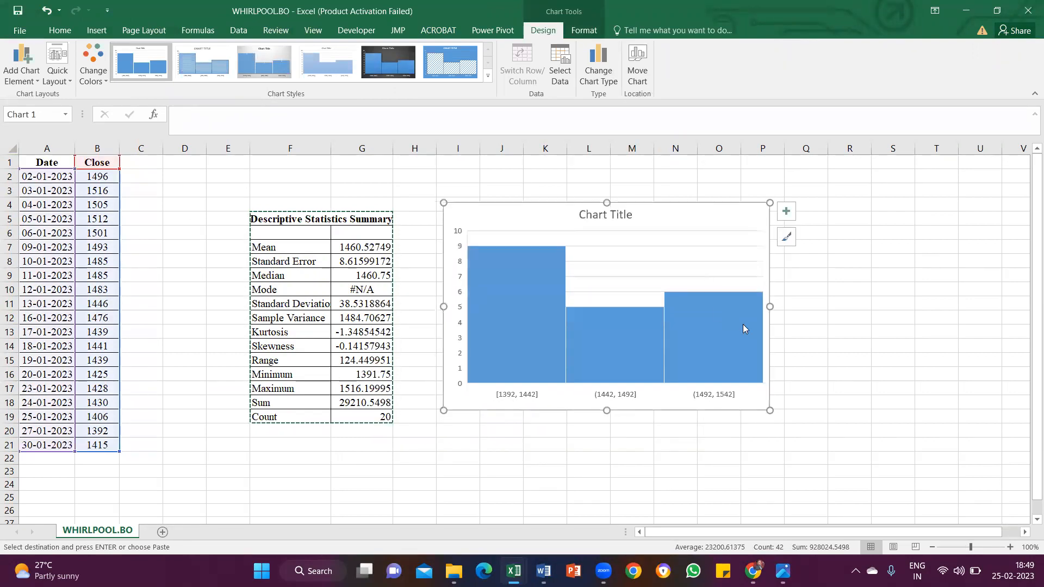
left_click_drag(770, 306, 883, 307)
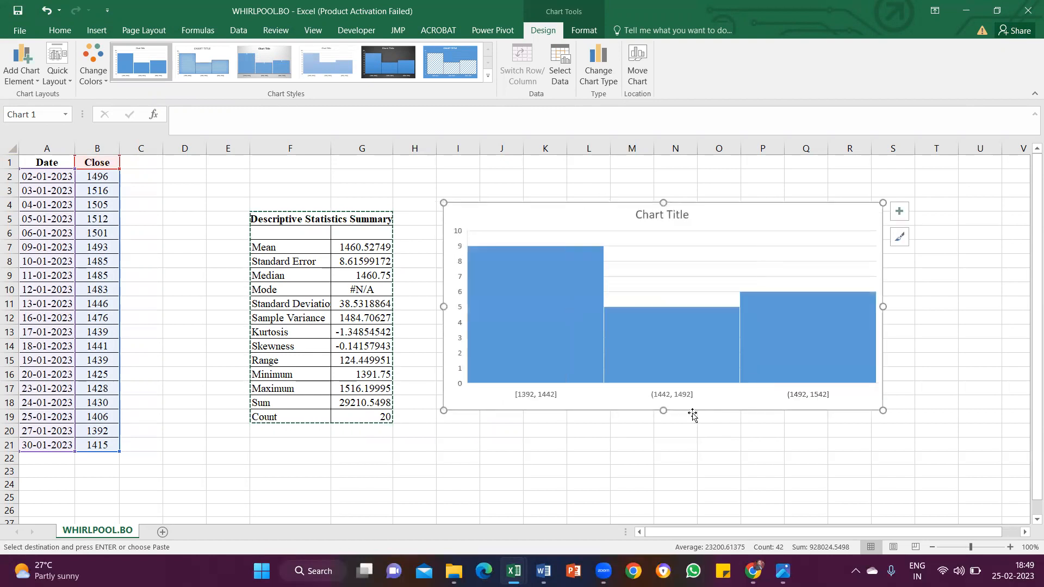
left_click_drag(663, 411, 664, 459)
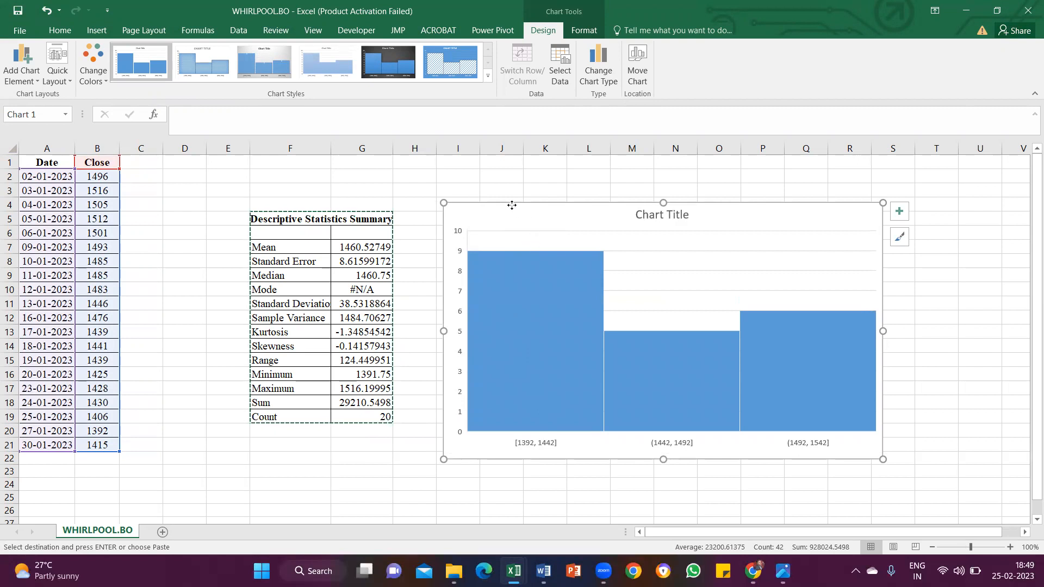
left_click(69, 84)
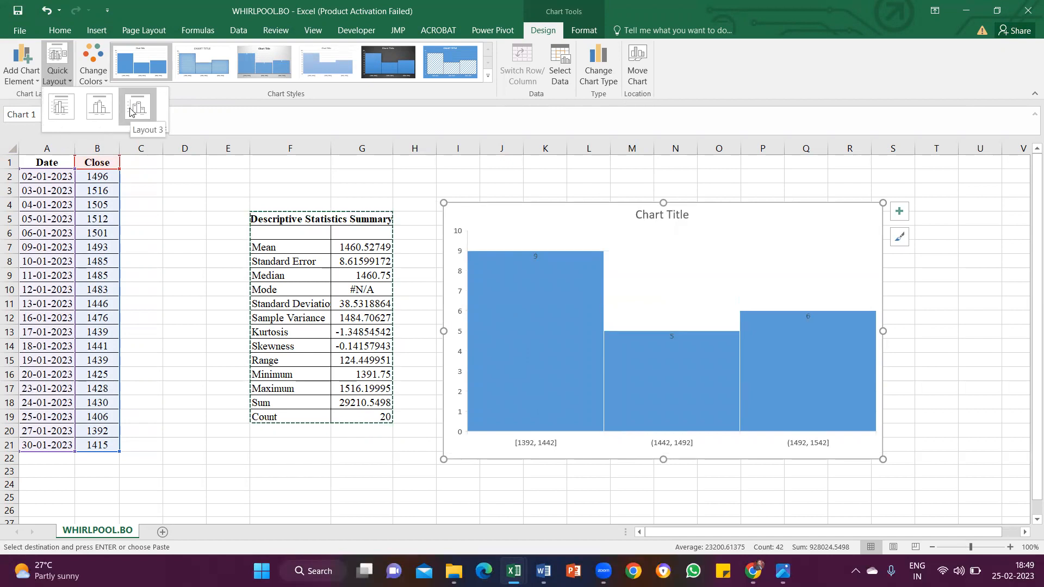
left_click(75, 112)
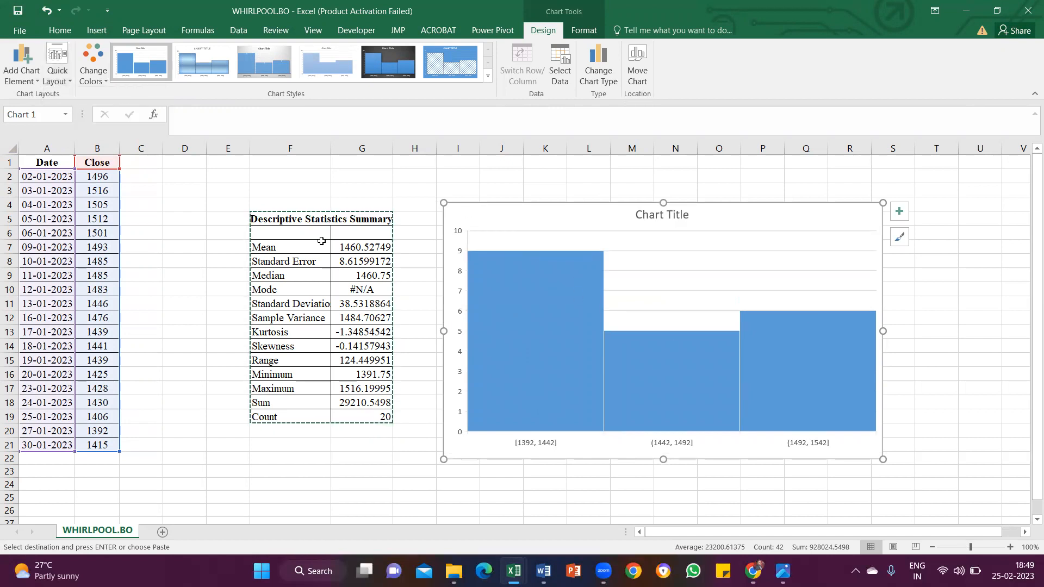
left_click(664, 217)
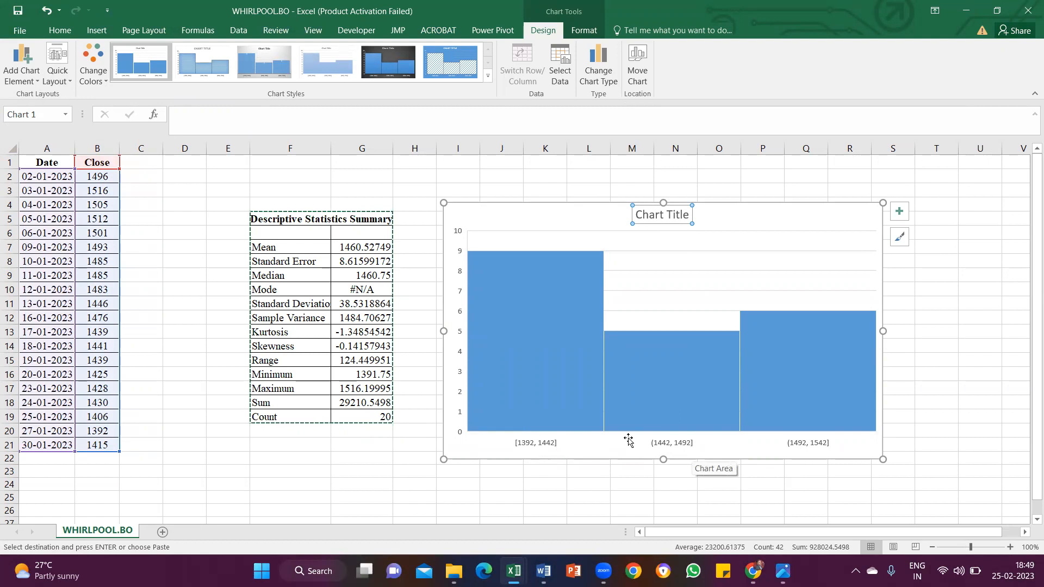
Set the number of bins on the histogram's horizontal axis to 10
left_click(673, 446)
double_click(674, 446)
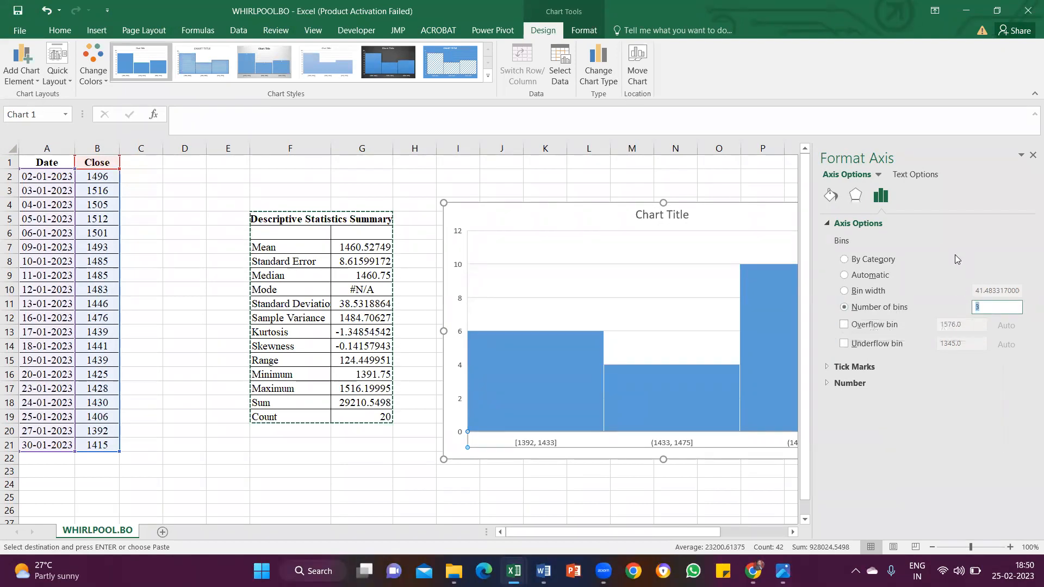
type("10")
left_click(1031, 156)
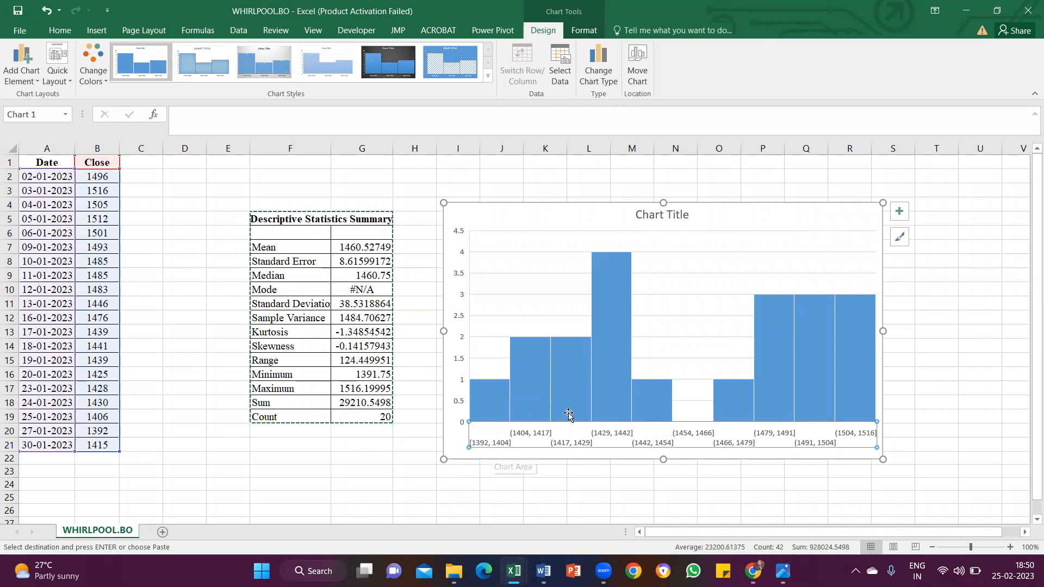
Set the number of bins on the histogram's horizontal axis to 5
mouse_move(780, 420)
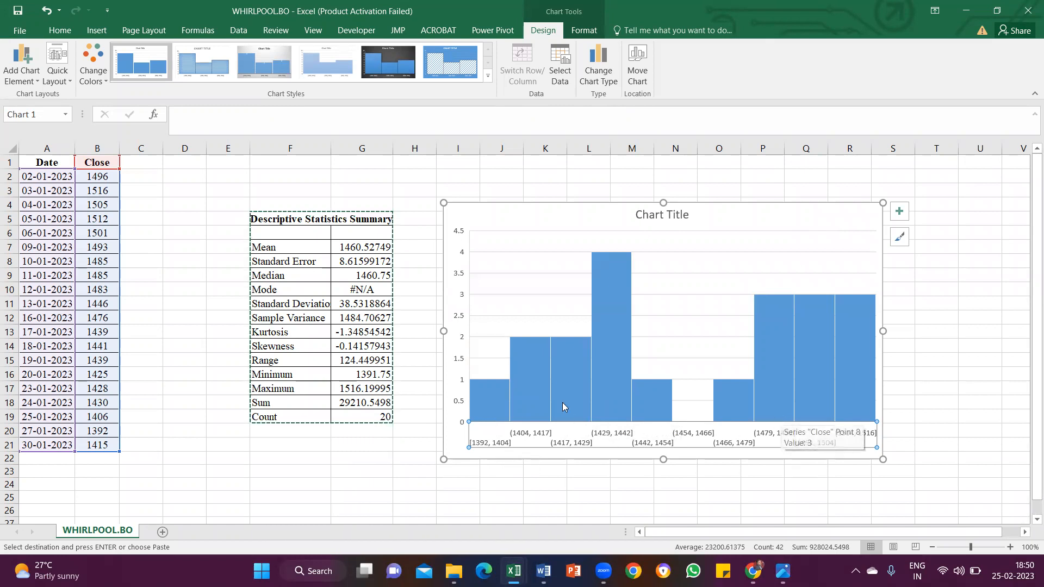
mouse_move(563, 402)
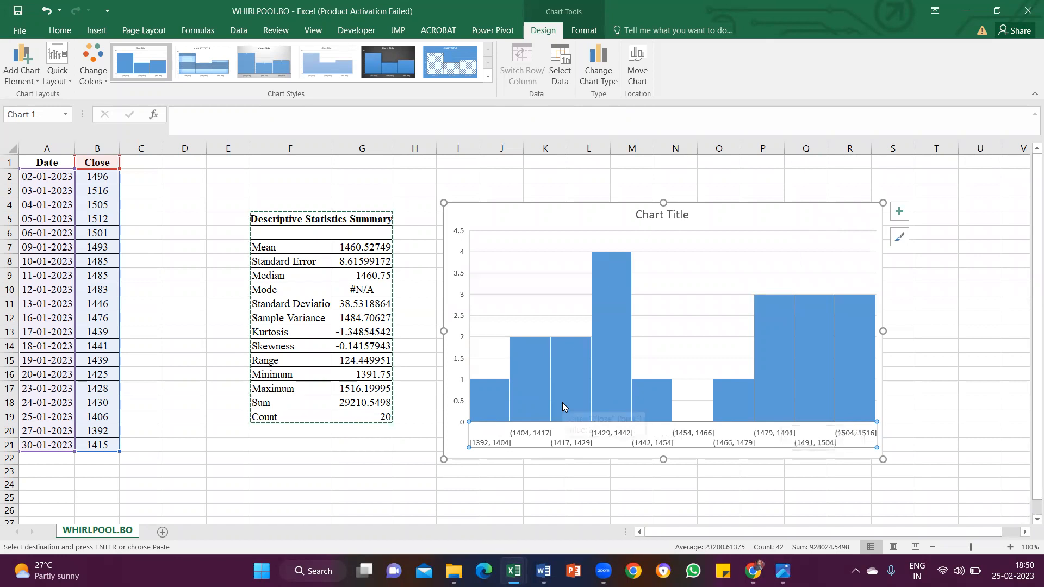
double_click(549, 443)
left_click(725, 449)
left_click(882, 196)
left_click(880, 223)
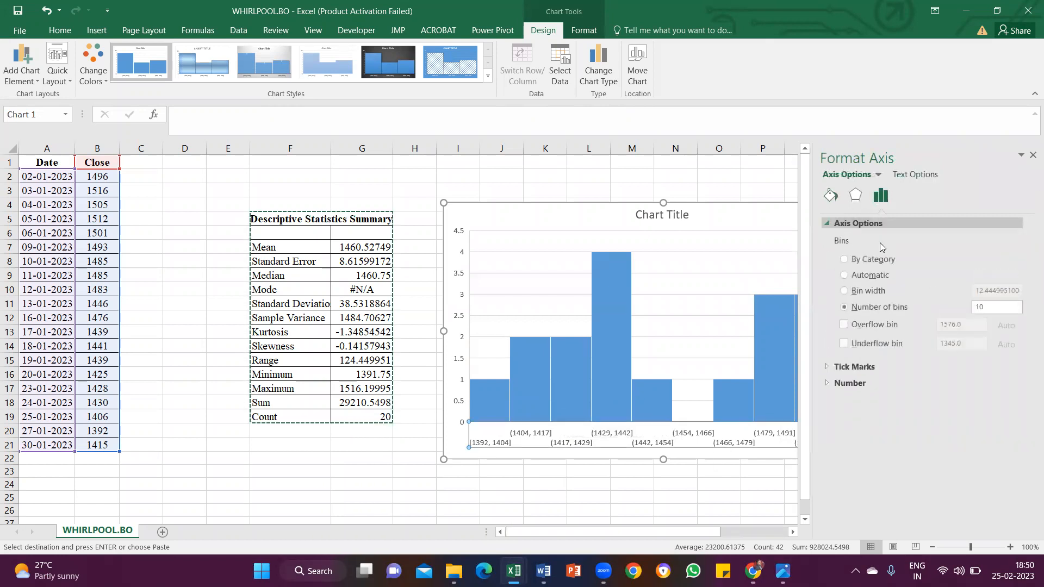
left_click_drag(983, 308, 946, 303)
type("5")
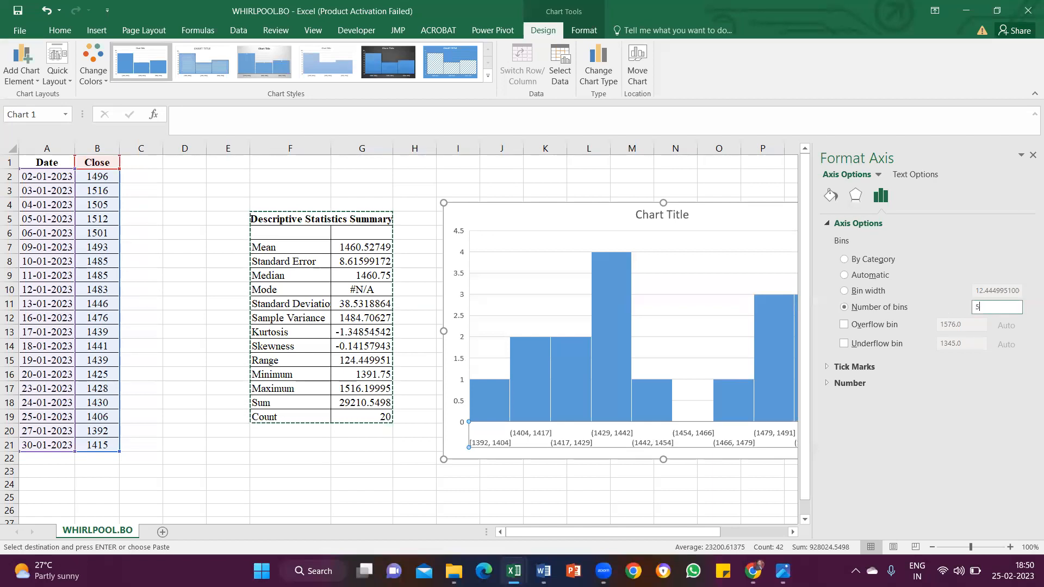
left_click(1031, 156)
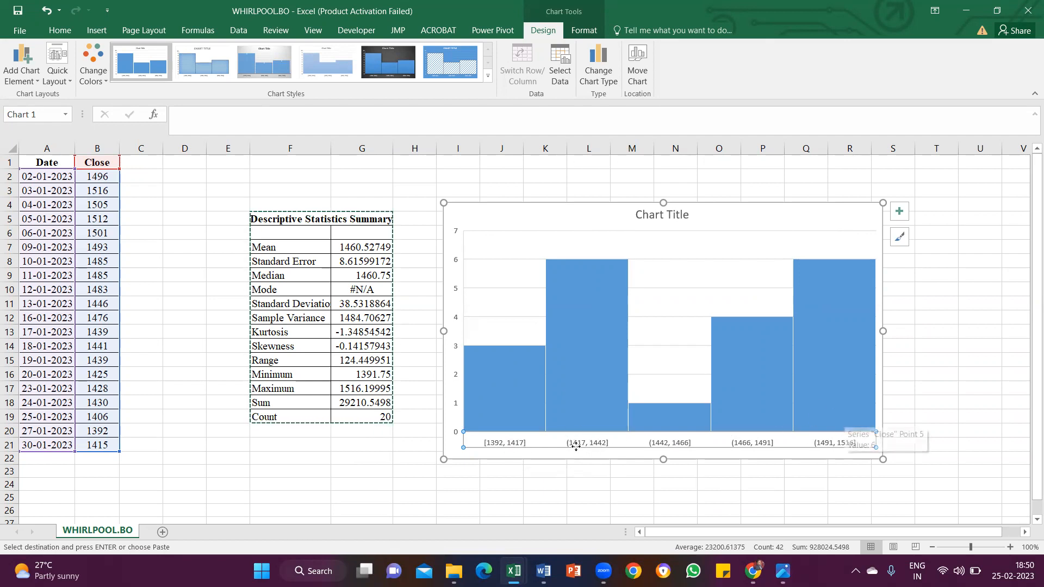
Replace the chart title with "Histogram - Share Price value of Whirpool Limited"
left_click(658, 216)
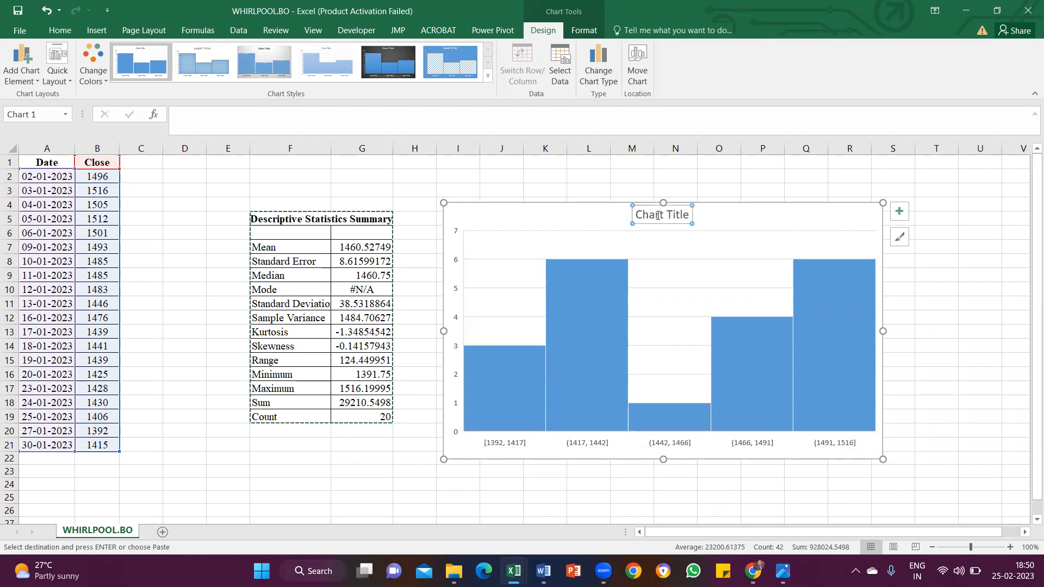
triple_click(658, 215)
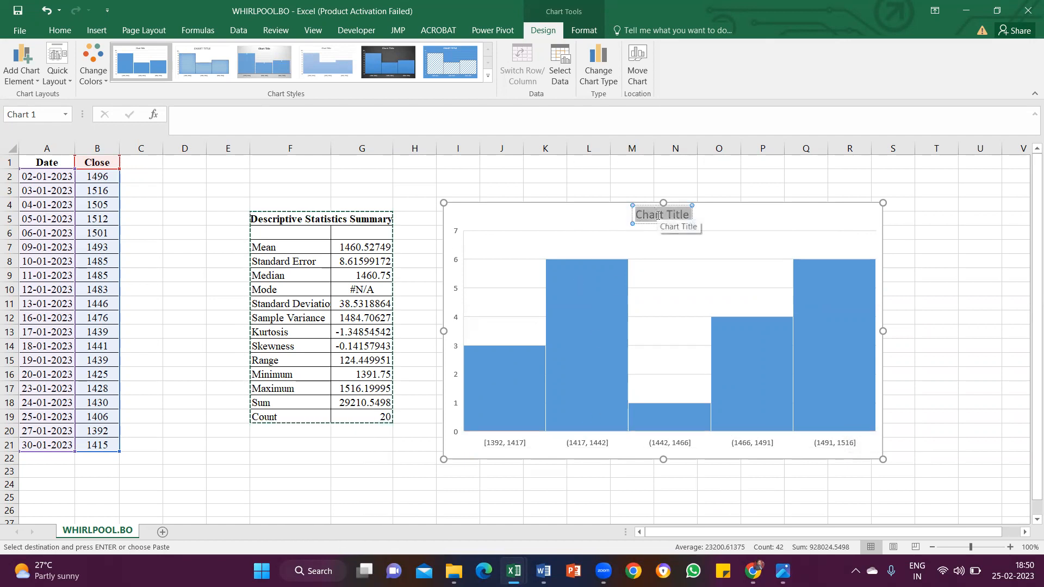
type("Histor")
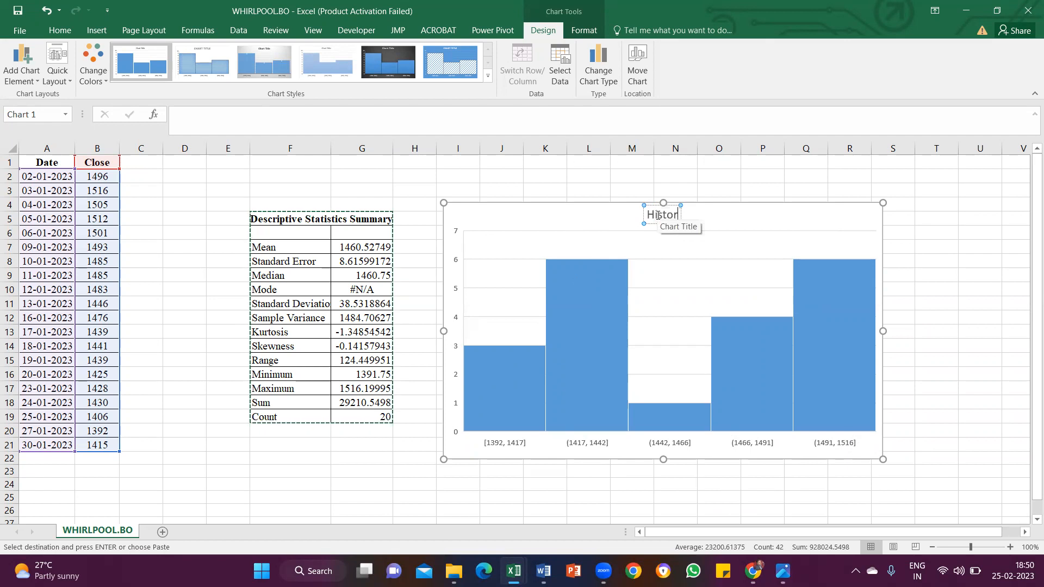
key("BackSpace")
type("gram ")
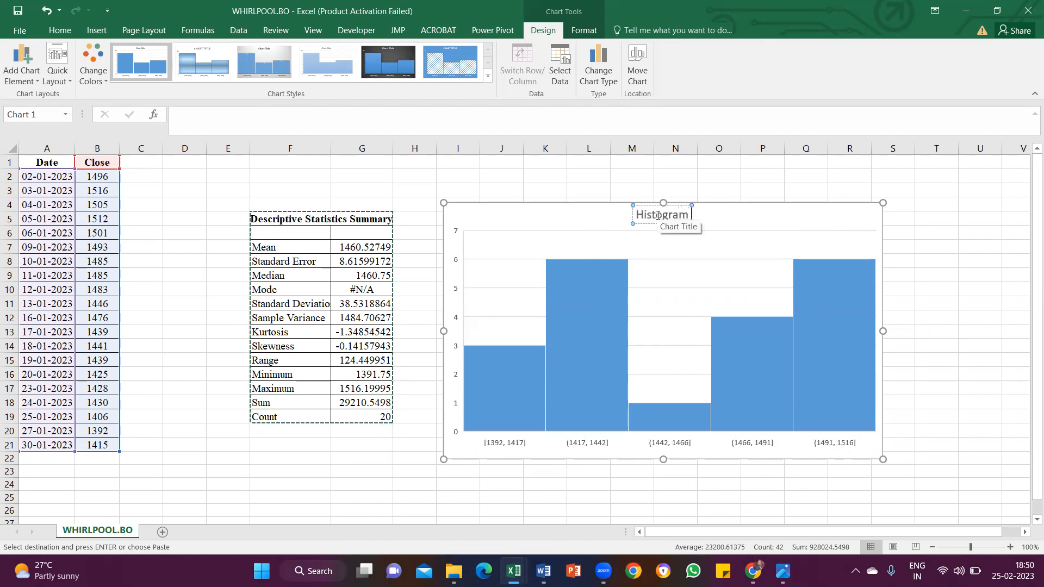
type("- Share Price valu")
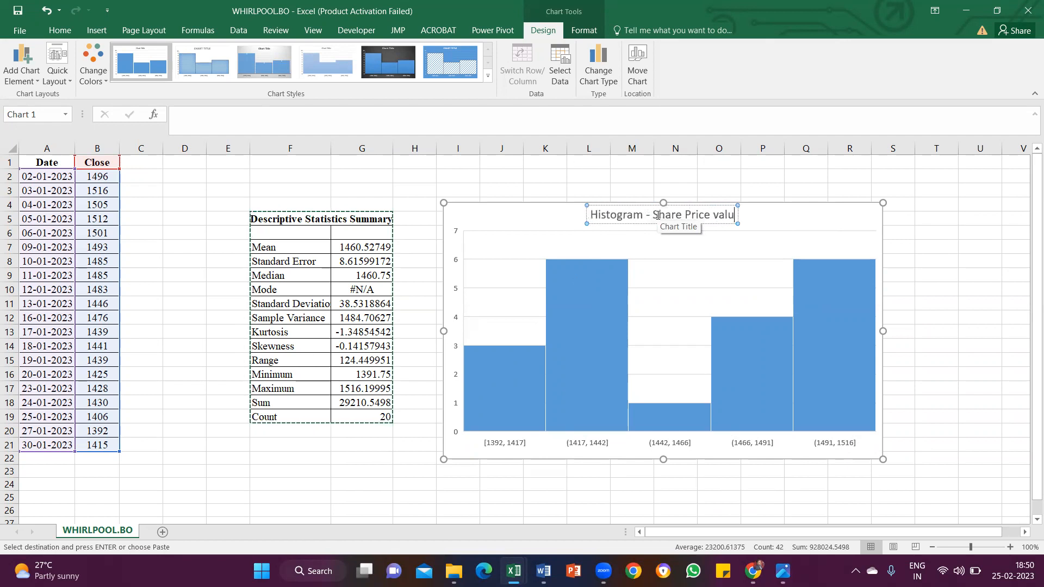
type("e of Whir")
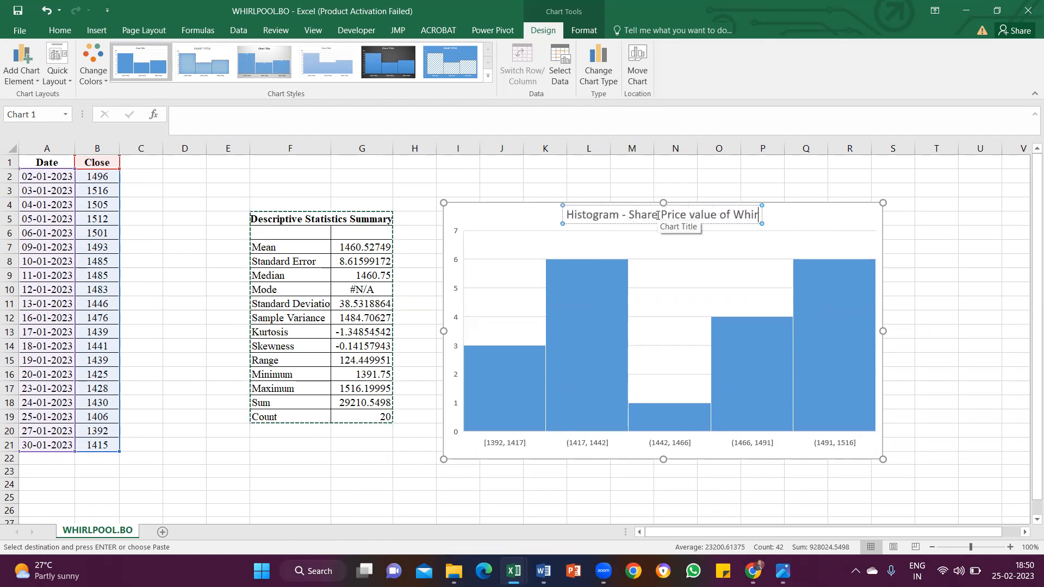
type("pool L")
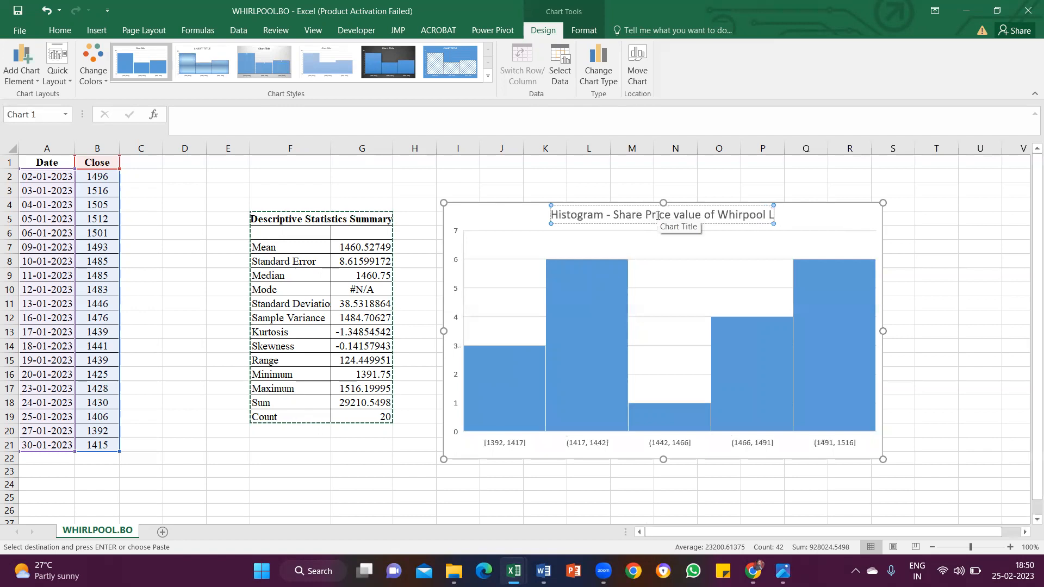
type("imited")
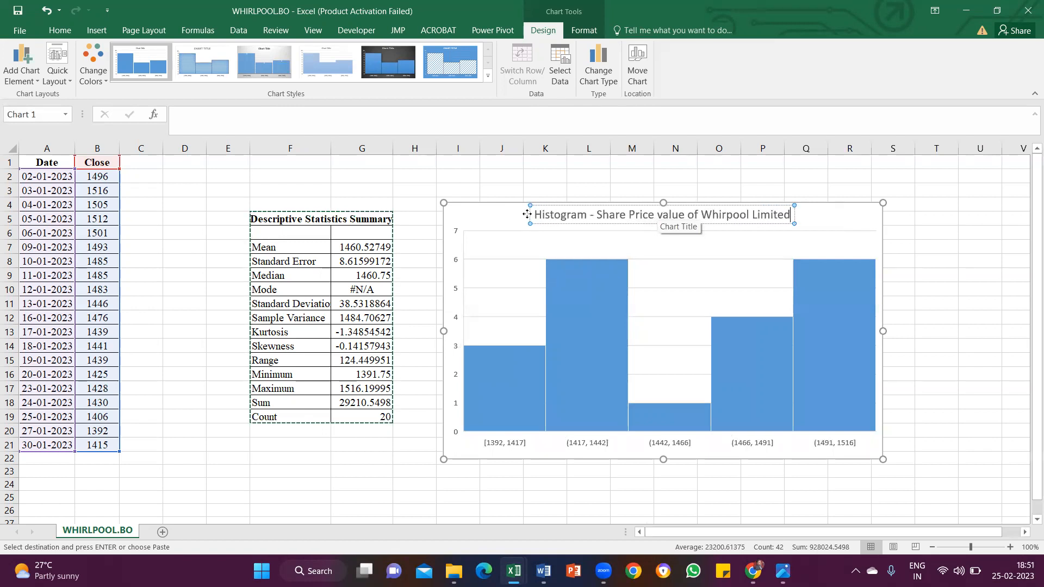
left_click(494, 205)
left_click(62, 28)
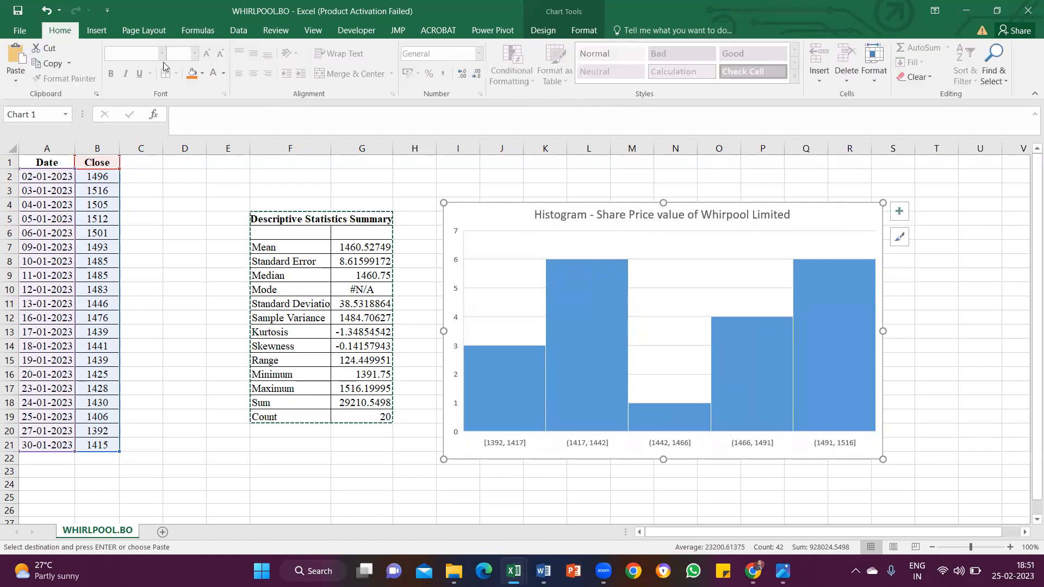
double_click(470, 203)
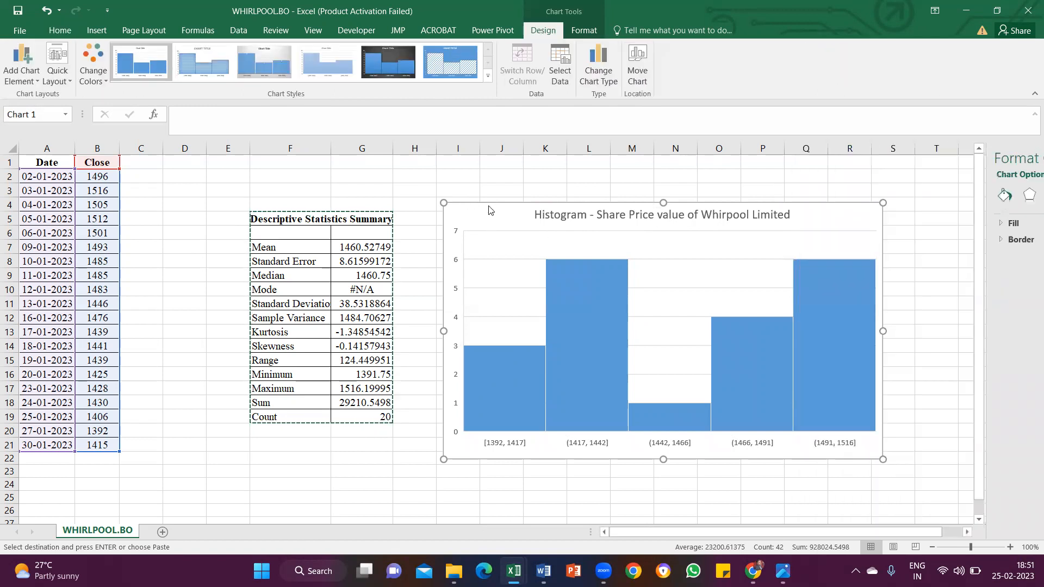
left_click(1034, 156)
Format the whole chart title in bold Times New Roman
left_click(569, 212)
left_click(569, 213)
key("ctrl+a")
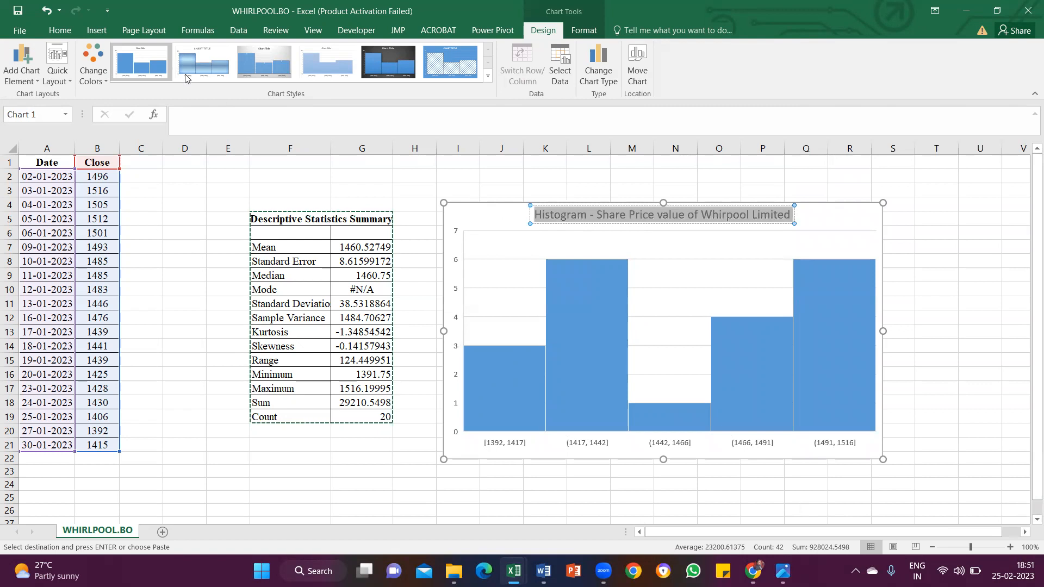
left_click(60, 30)
left_click(162, 53)
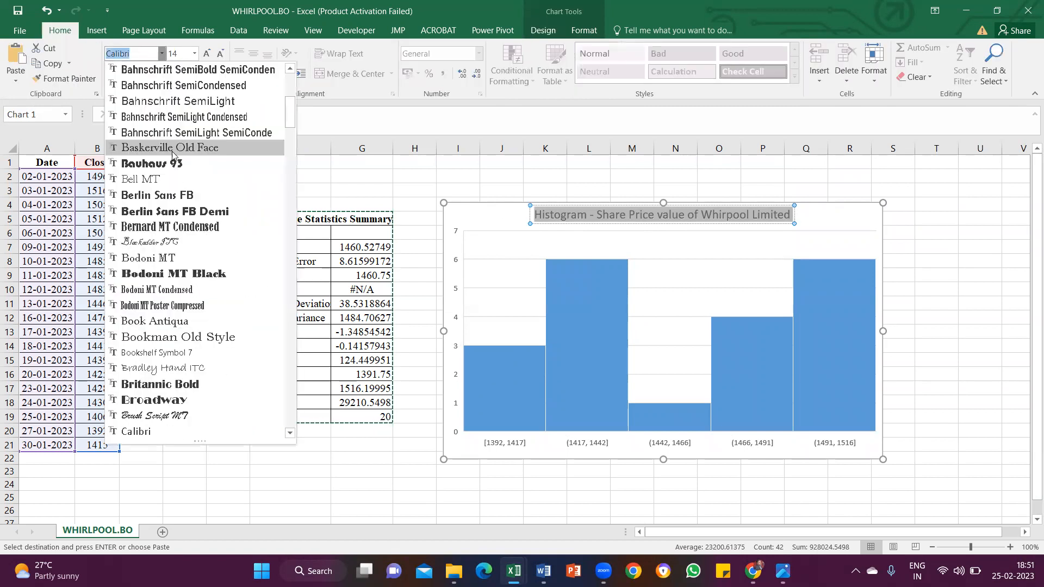
type("T")
scroll(226, 434, "down", 1)
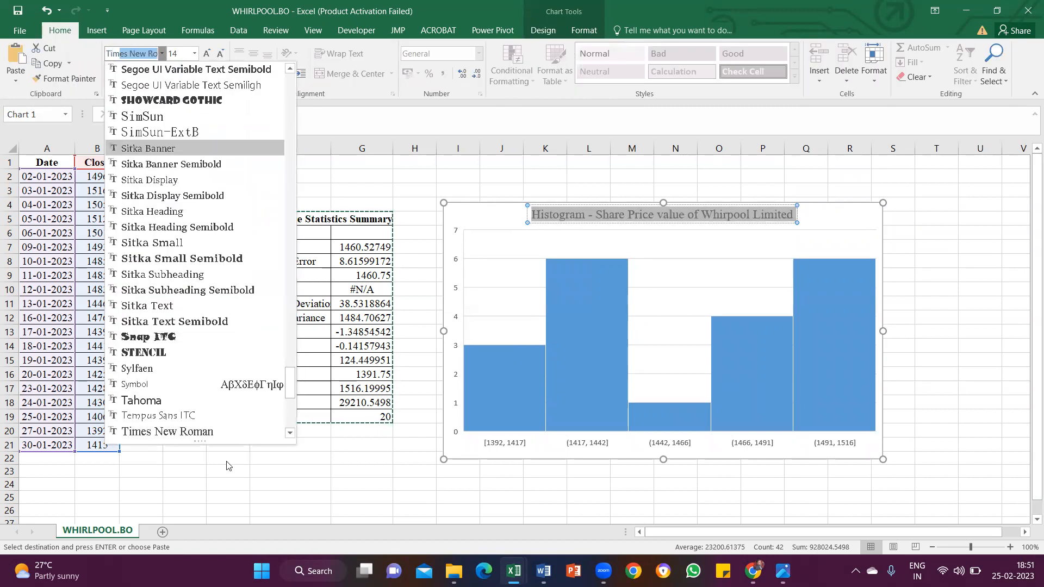
left_click(225, 431)
key("ctrl+b")
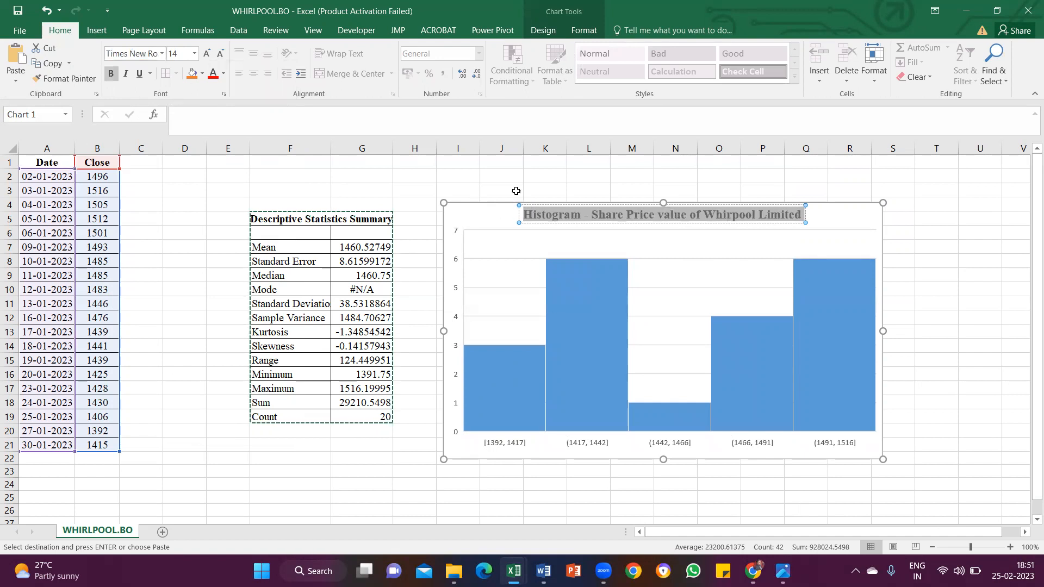
Change the font of the histogram's horizontal axis labels to Times New Roman
left_click(525, 447)
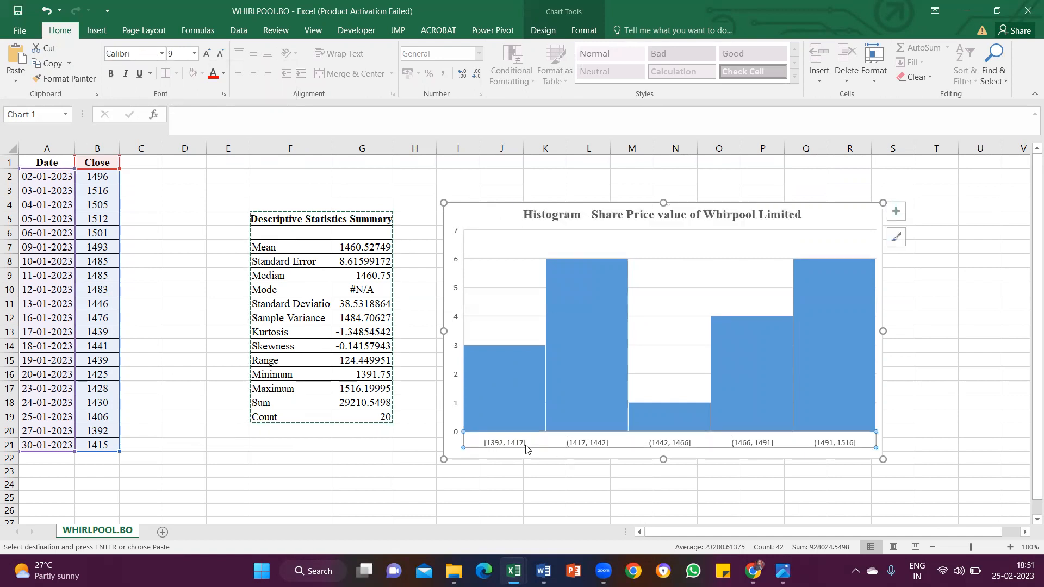
left_click(161, 53)
type("Times New Ro")
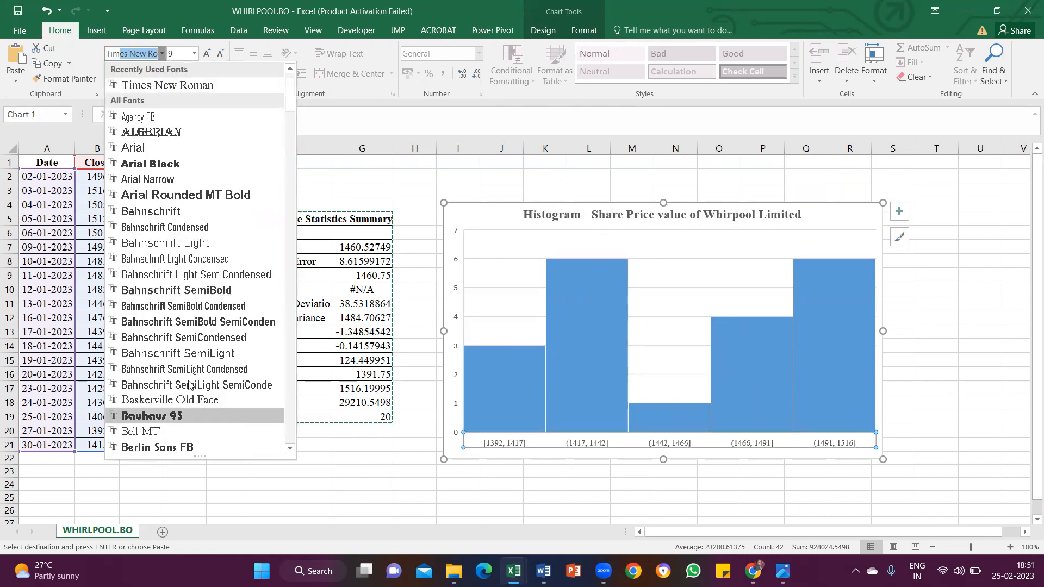
left_click(197, 90)
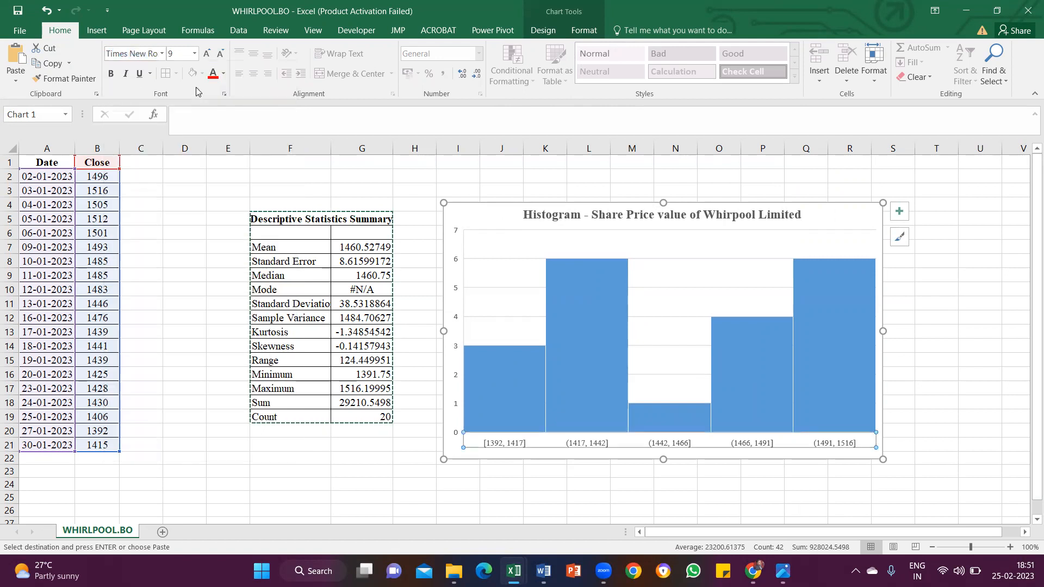
Increase the histogram's horizontal axis labels to font size 10 and make them bold
left_click(207, 54)
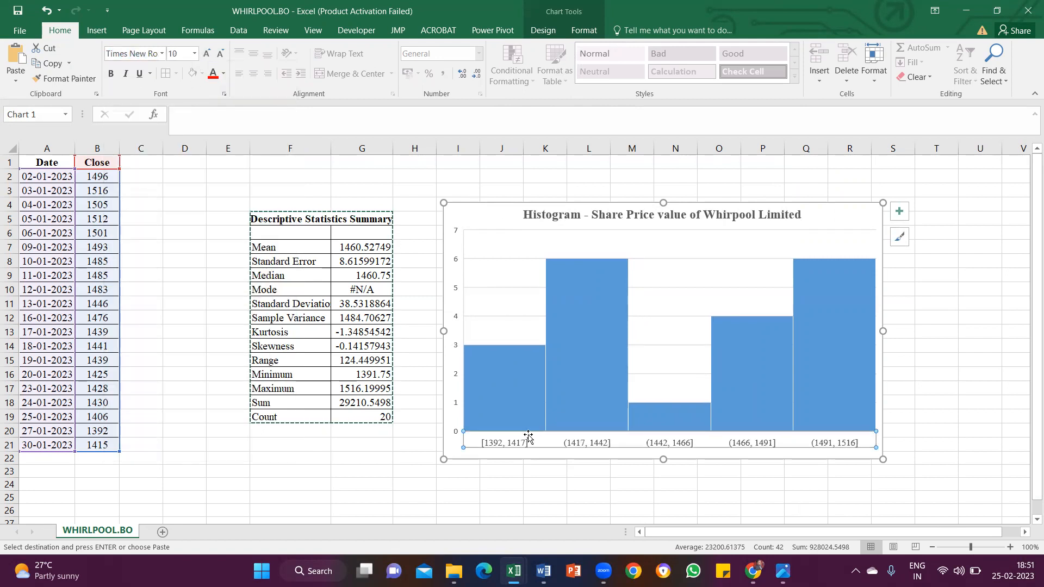
key("ctrl+b")
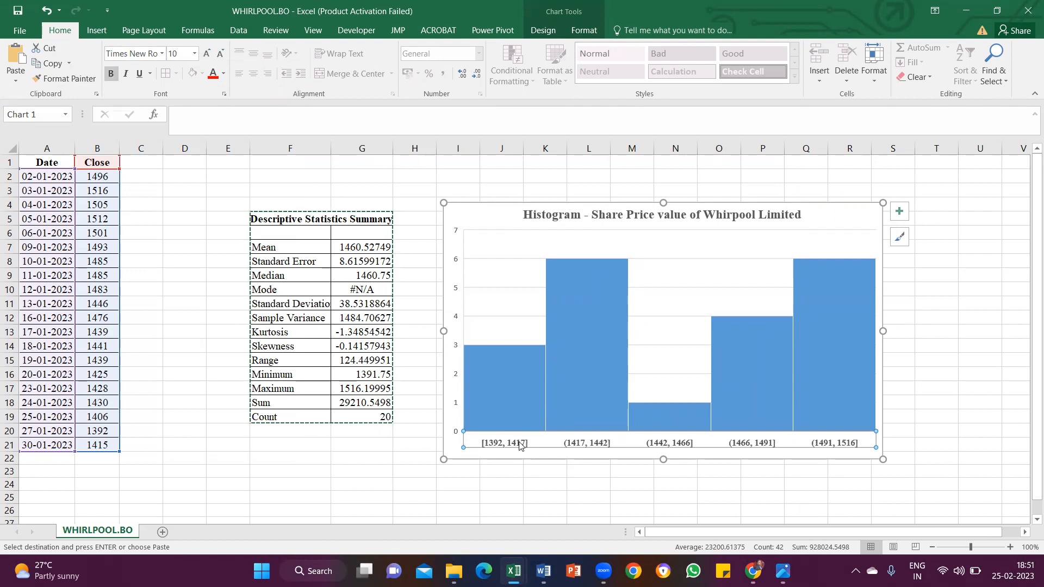
left_click(529, 368)
right_click(529, 368)
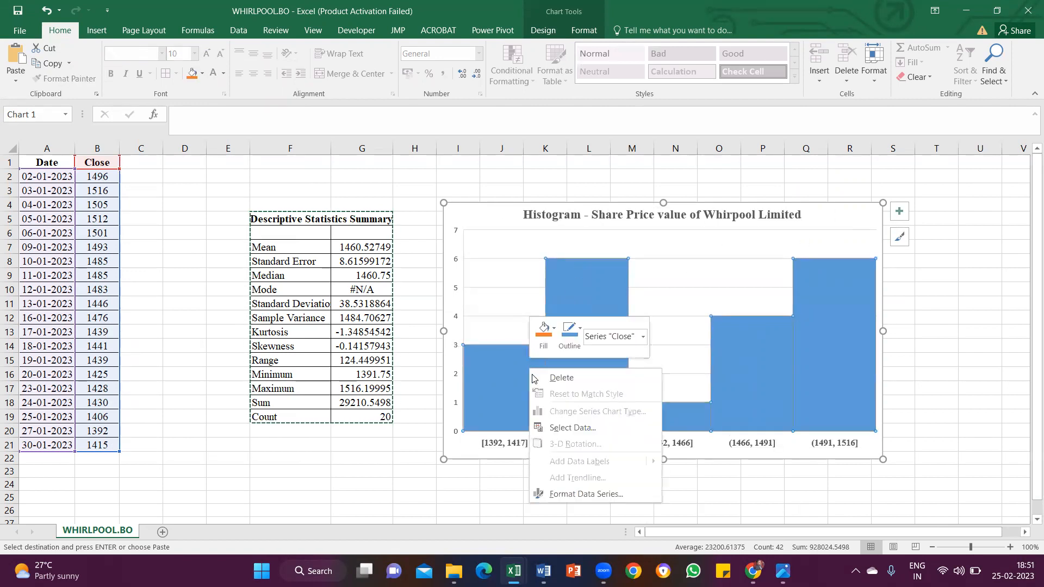
left_click(612, 270)
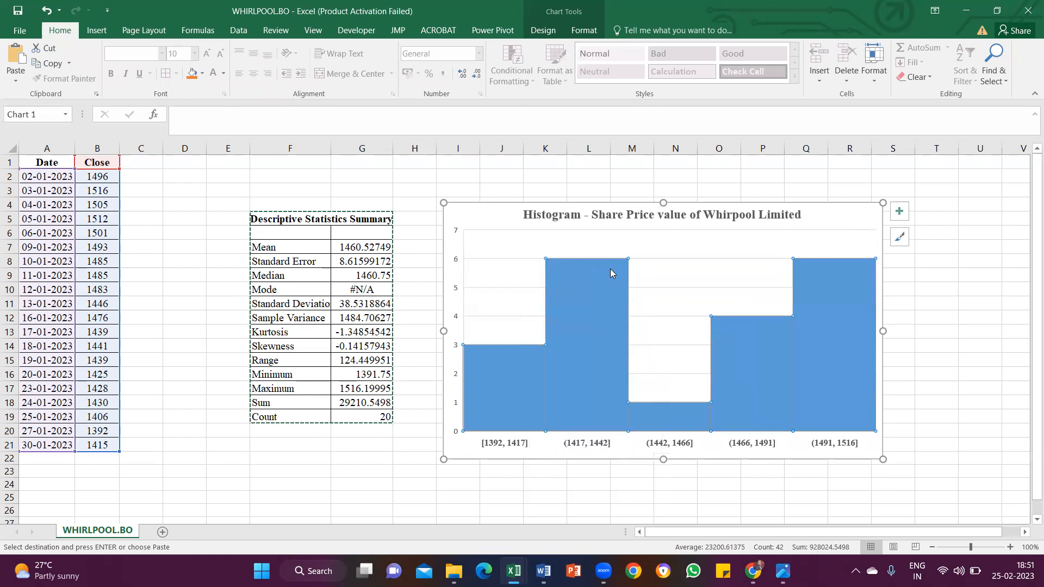
Copy the whole histogram and switch to the Word worksheet to paste it under the "Step 3: Histogram" heading
left_click(500, 206)
key("ctrl+c")
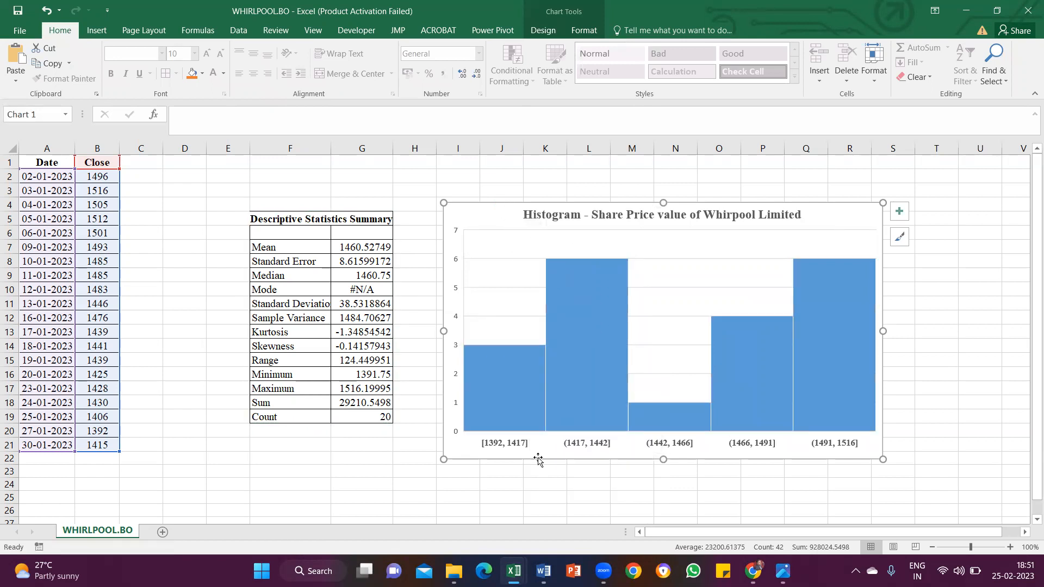
mouse_move(543, 571)
left_click(593, 520)
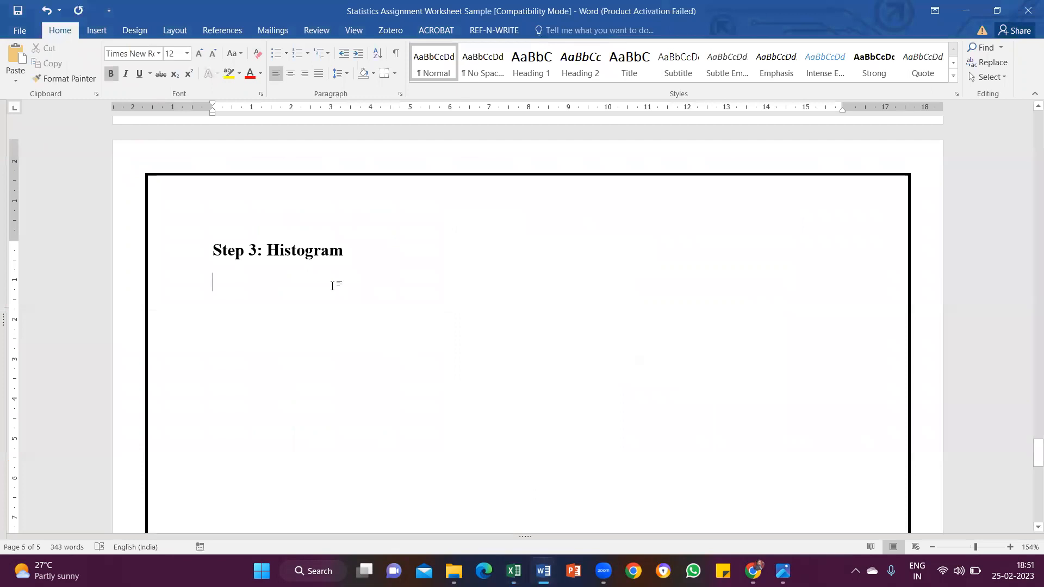
key("ctrl+v")
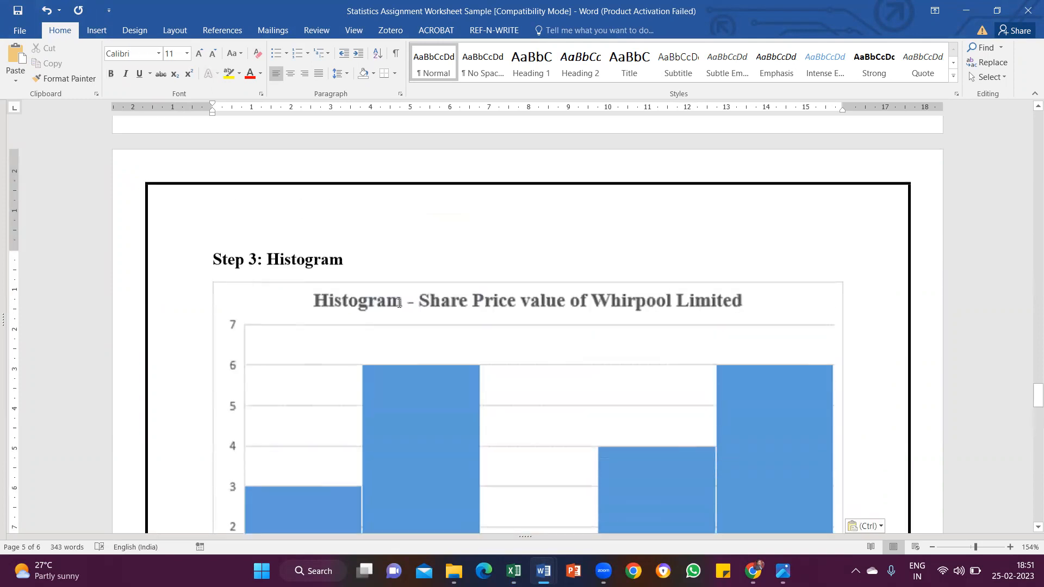
Center the pasted histogram picture on the page
left_click(398, 310)
left_click(293, 77)
scroll(427, 293, "down", 2)
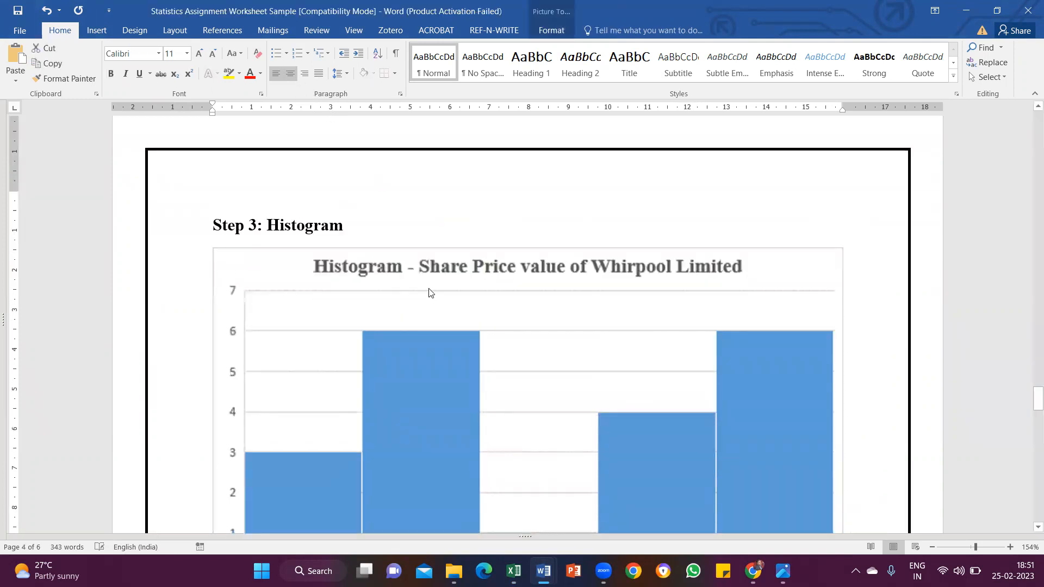
scroll(410, 313, "down", 12)
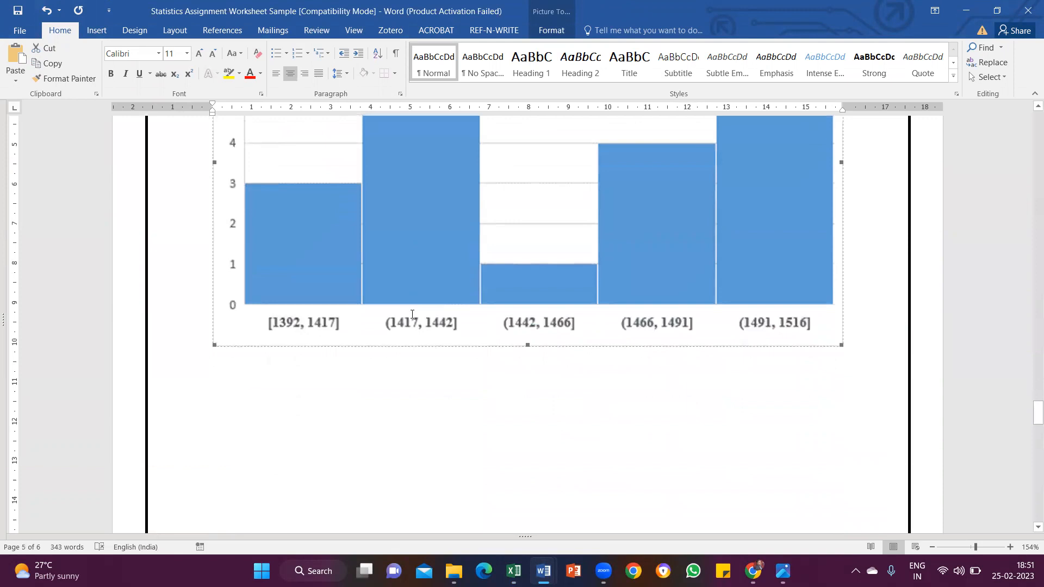
scroll(396, 319, "up", 4)
Move the "Step 4: Scatter Plot Diagram" heading onto a new page and place the cursor on the empty line beneath it
left_click(275, 203)
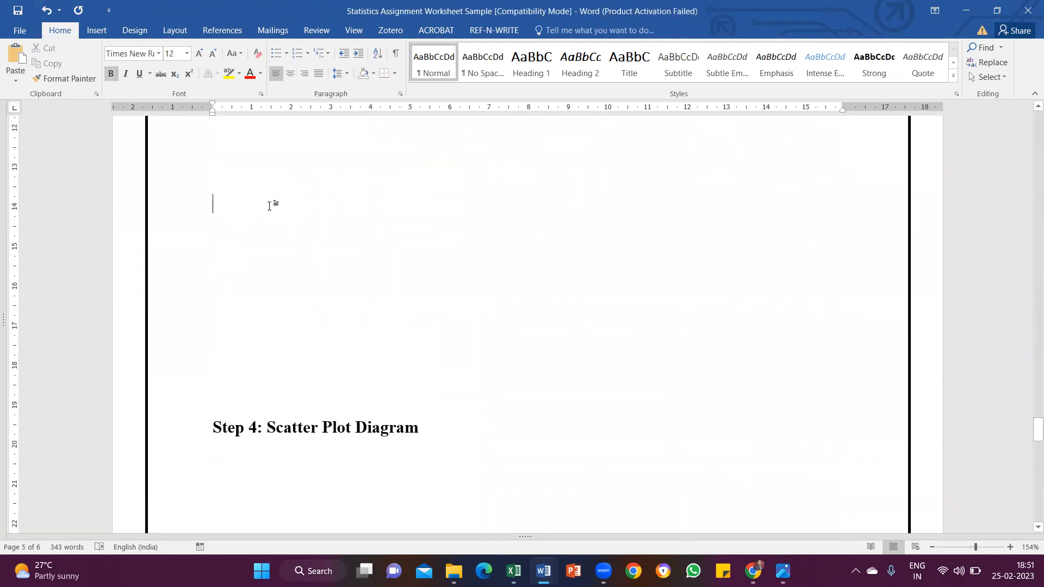
scroll(245, 272, "up", 1)
scroll(209, 341, "down", 4)
scroll(430, 330, "up", 3)
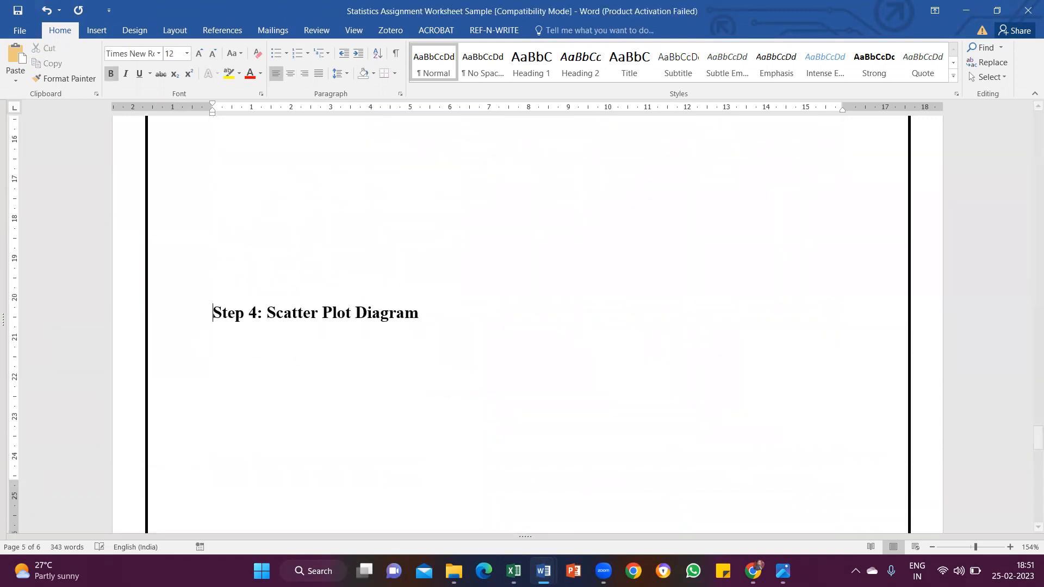
scroll(429, 329, "down", 3)
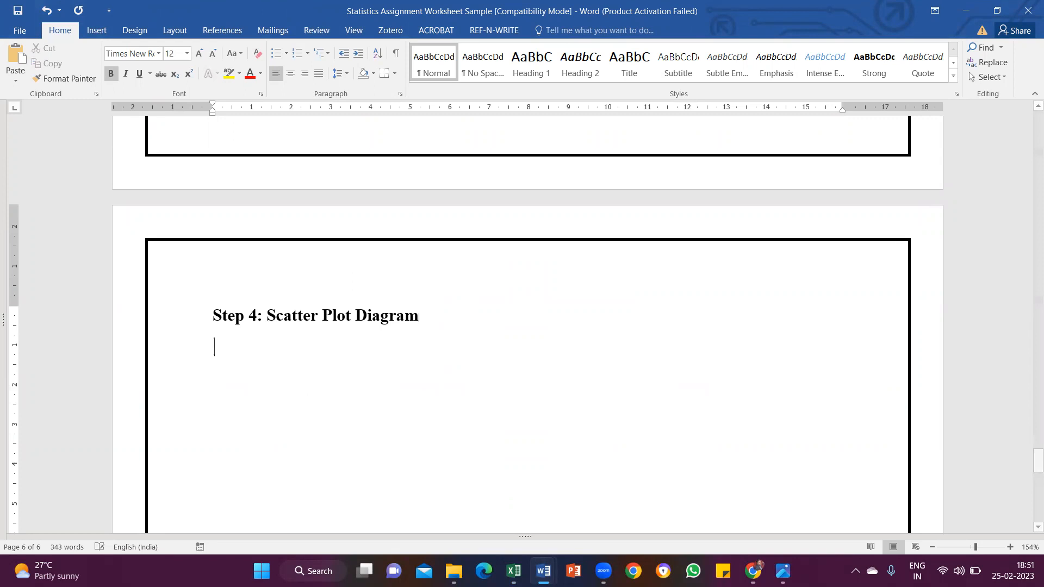
Switch to the WHIRLPOOL.BO workbook in Excel and insert a Scatter with Smooth Lines and Markers chart from the data in A1:B21
mouse_move(514, 571)
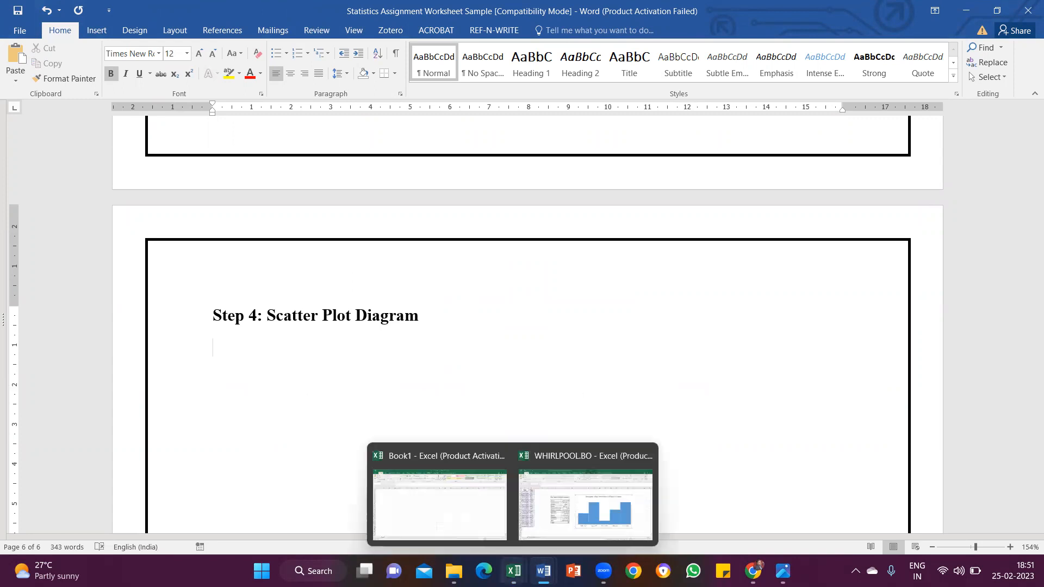
left_click(564, 512)
left_click(207, 444)
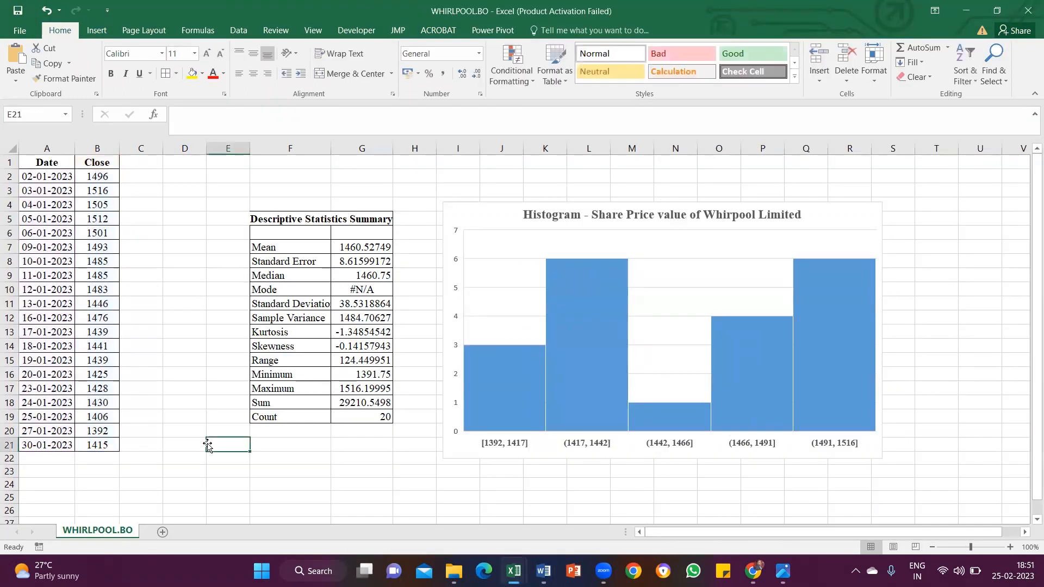
left_click(174, 375)
left_click_drag(48, 163, 93, 444)
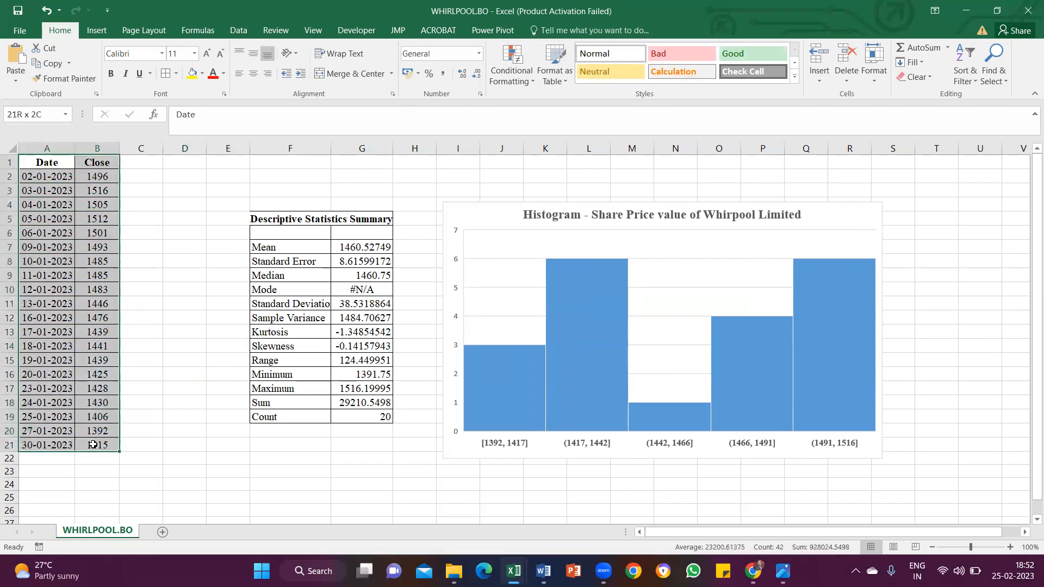
left_click(103, 32)
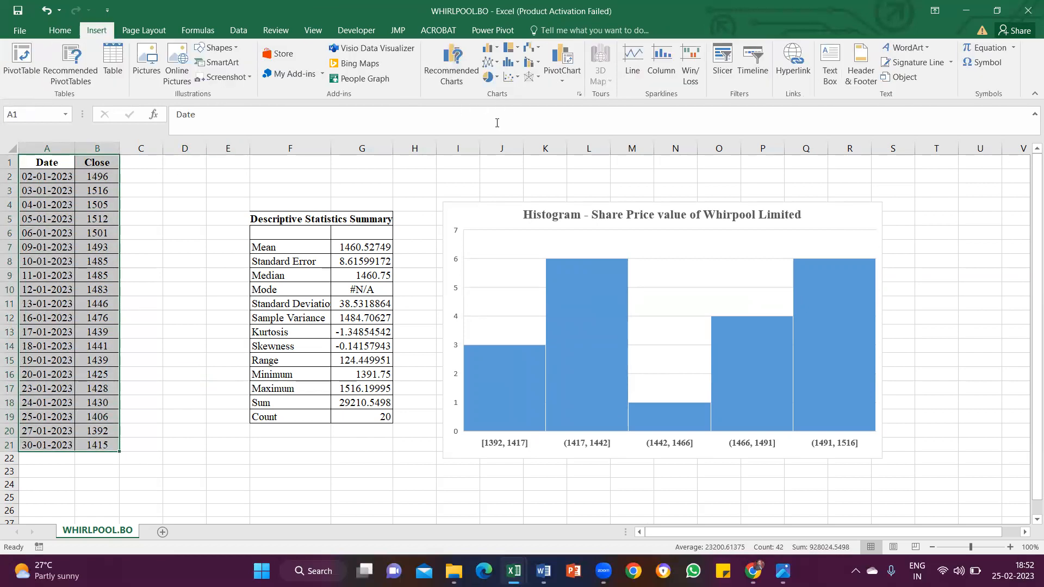
left_click(517, 80)
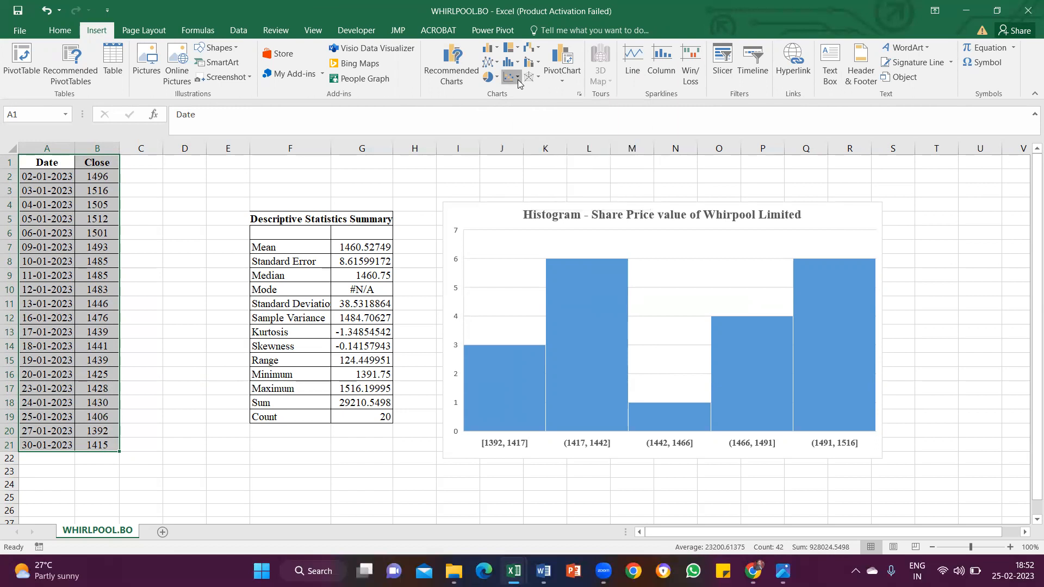
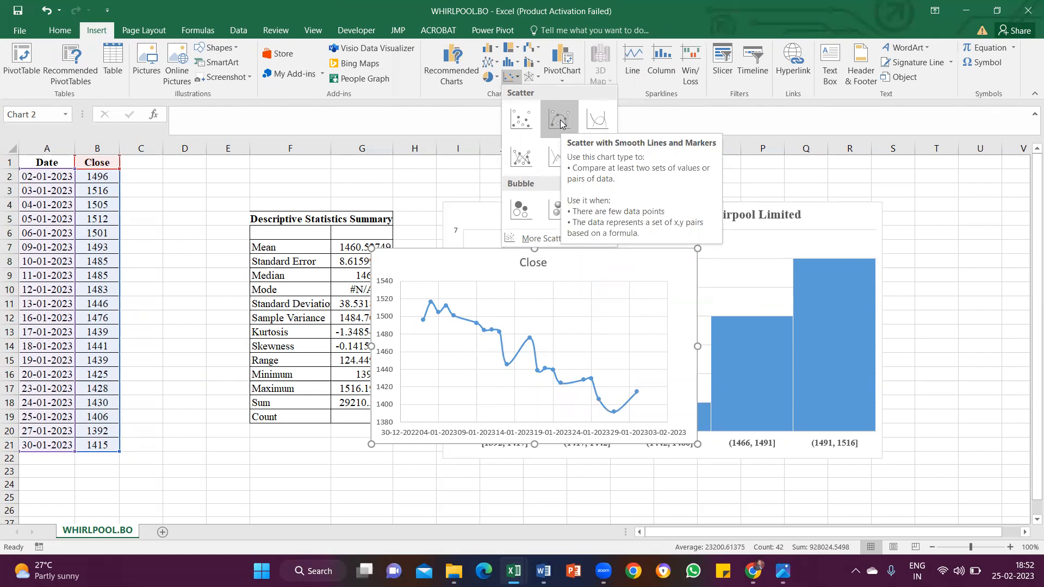
left_click(560, 119)
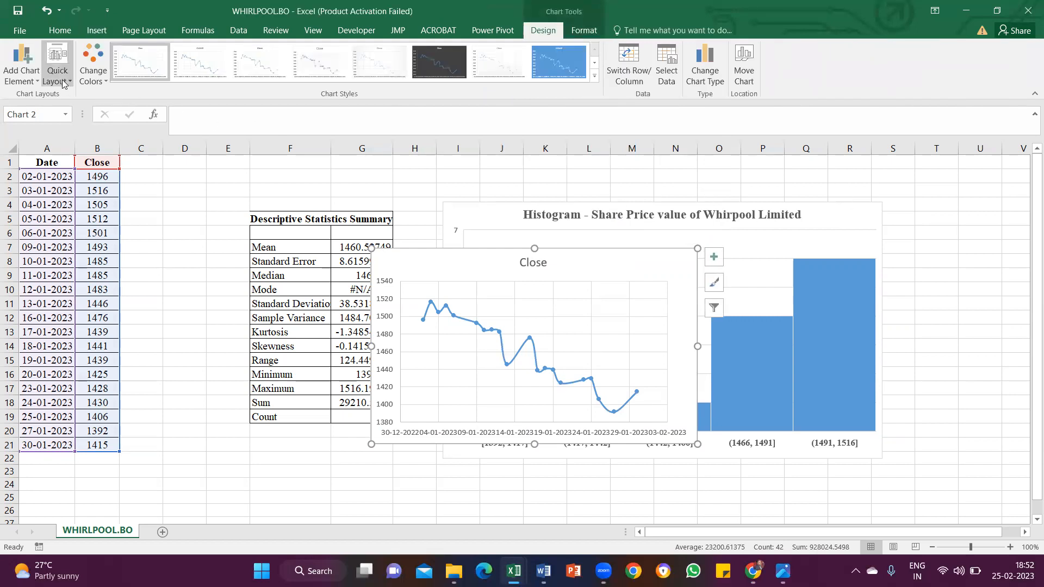
Apply the quick layout with axis titles, a legend and a label on the last data point to the scatter chart
left_click(56, 64)
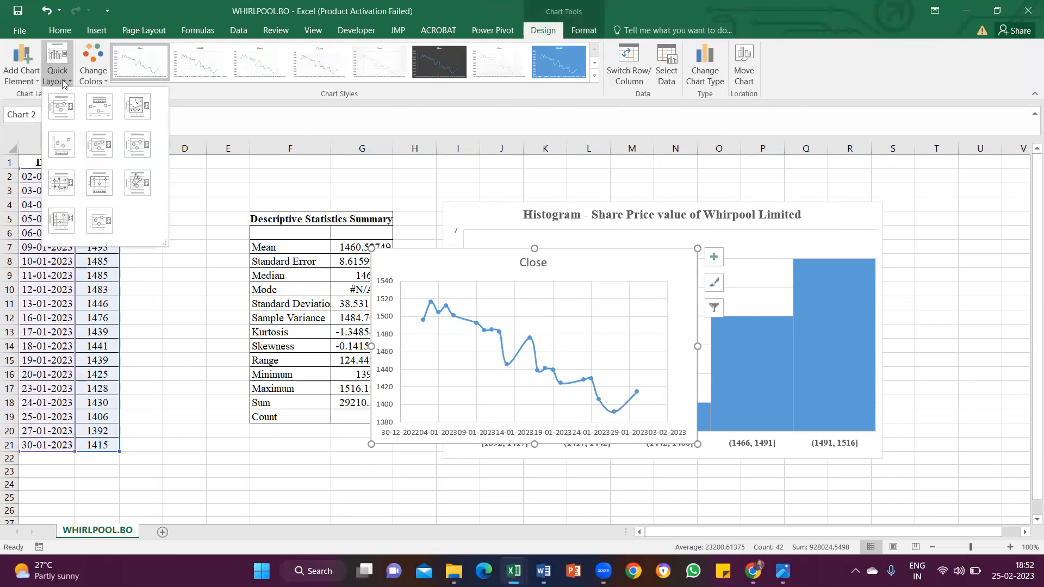
left_click(136, 148)
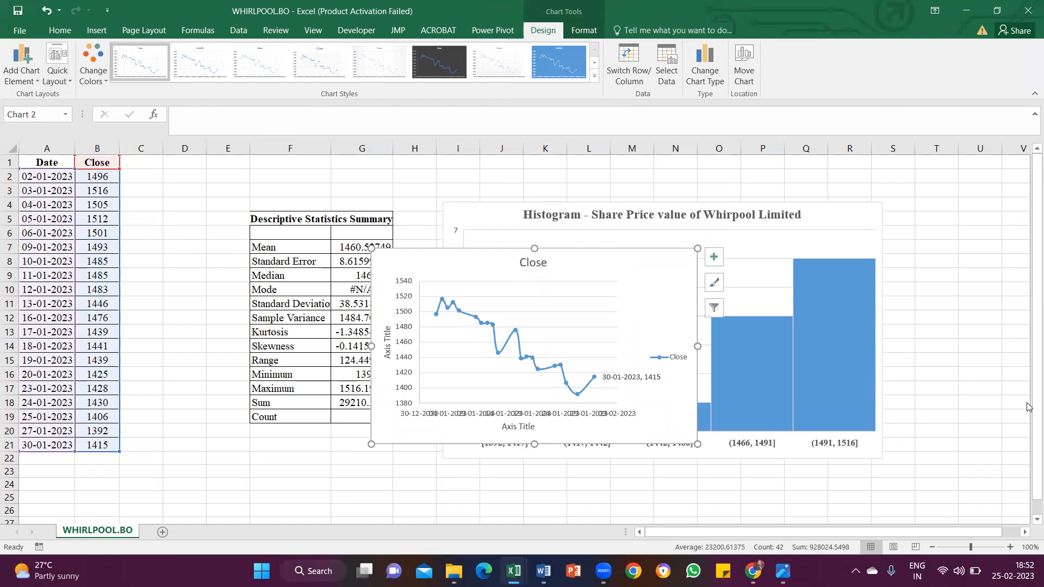
Move the scatter chart into the empty area below the histogram and widen it to reach about column Q
scroll(1006, 506, "down", 2)
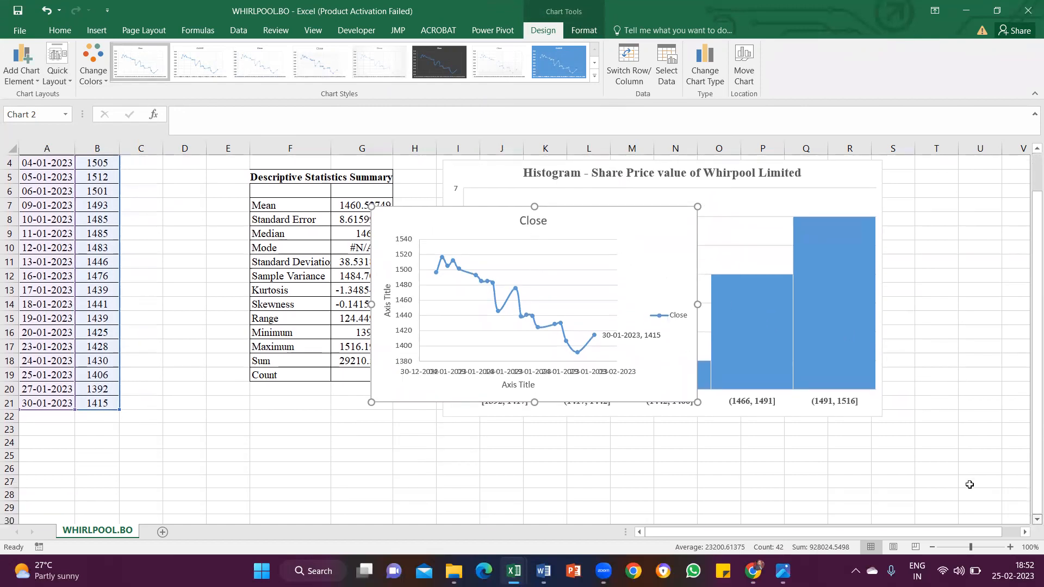
left_click_drag(459, 391, 410, 513)
scroll(602, 424, "down", 3)
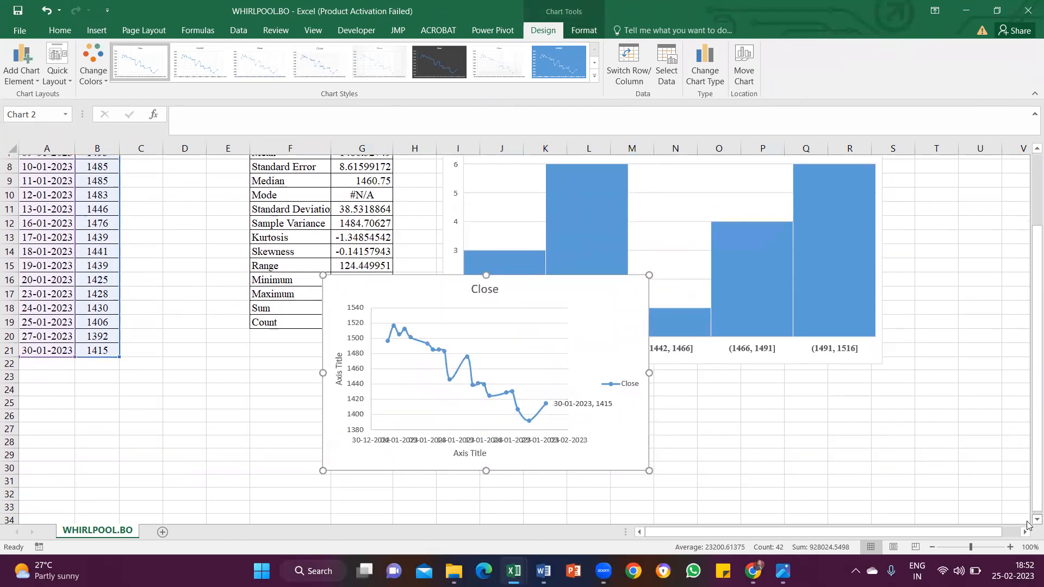
left_click_drag(574, 398, 570, 497)
left_click_drag(643, 399, 823, 398)
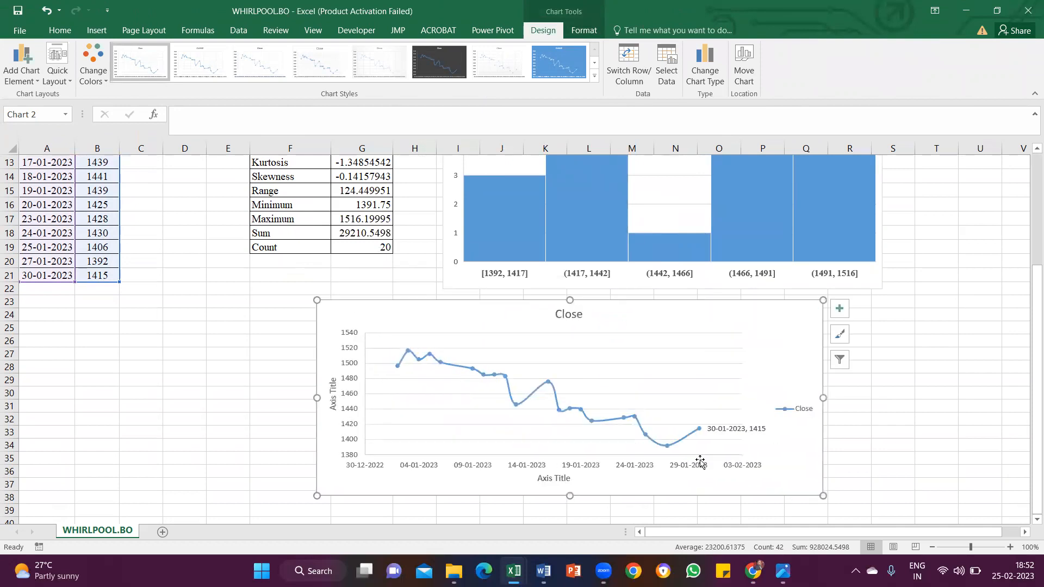
Set the scatter chart's horizontal axis title to "Date" and its vertical axis title to "Closing Value"
left_click(555, 479)
triple_click(554, 479)
type("Date")
left_click(333, 393)
triple_click(335, 395)
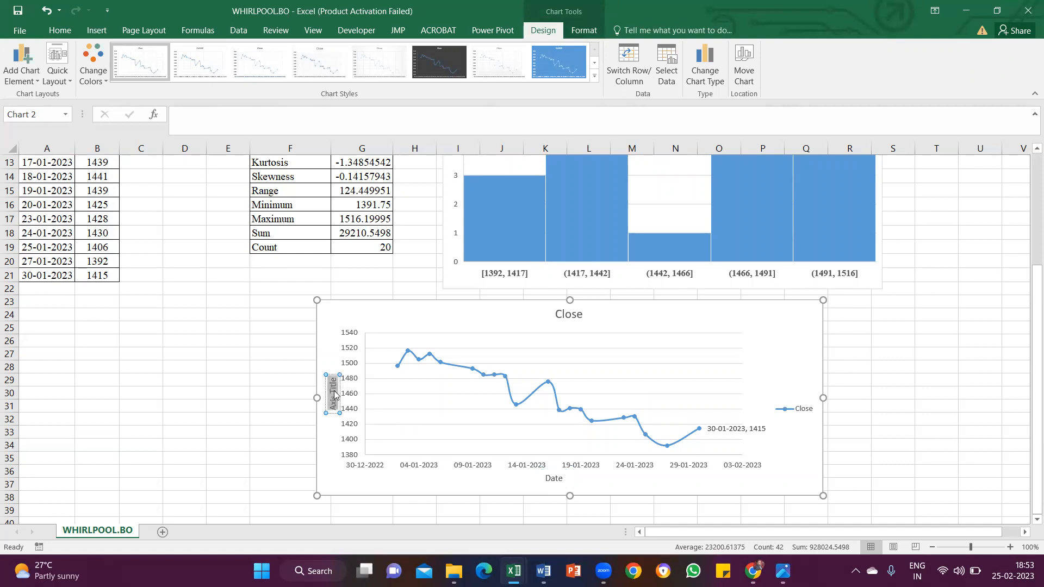
type("Closing Value")
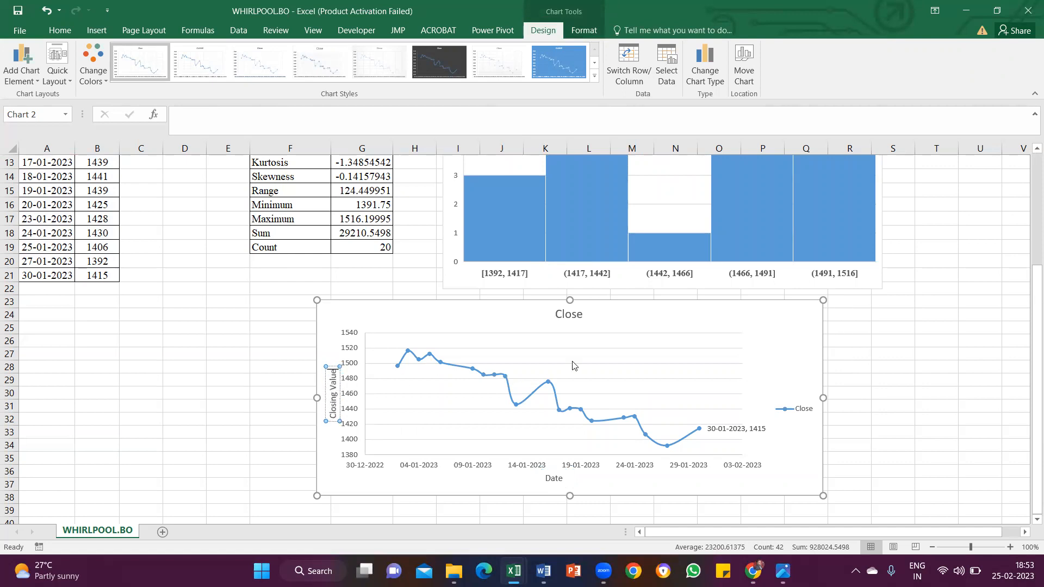
Replace the scatter chart's title with "Scatter Diagram - Share price value of Whirpool LImited"
left_click(571, 316)
left_click(581, 315)
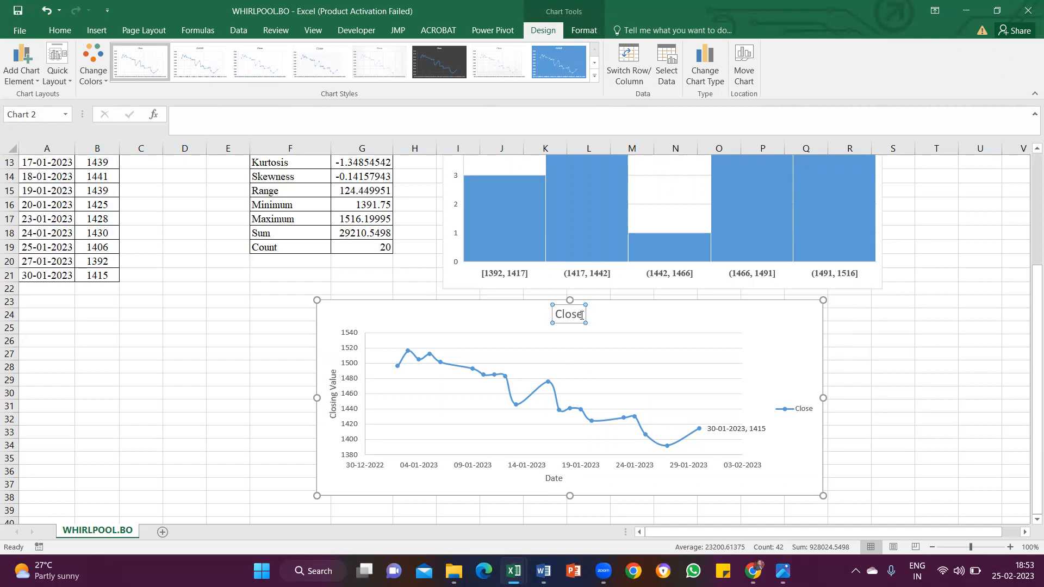
key("BackSpace")
type("Scatter D")
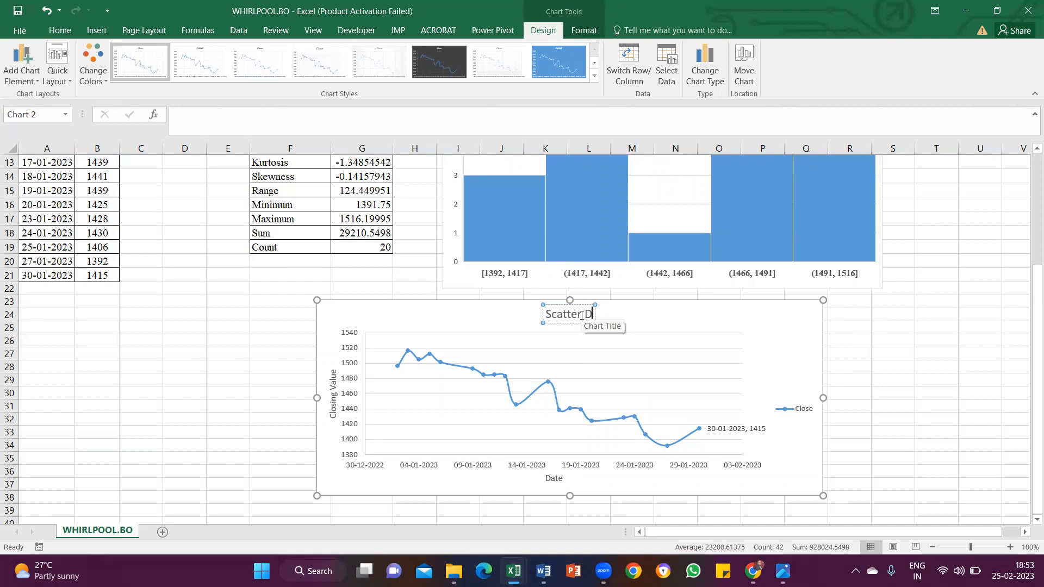
type("iagram - Sha")
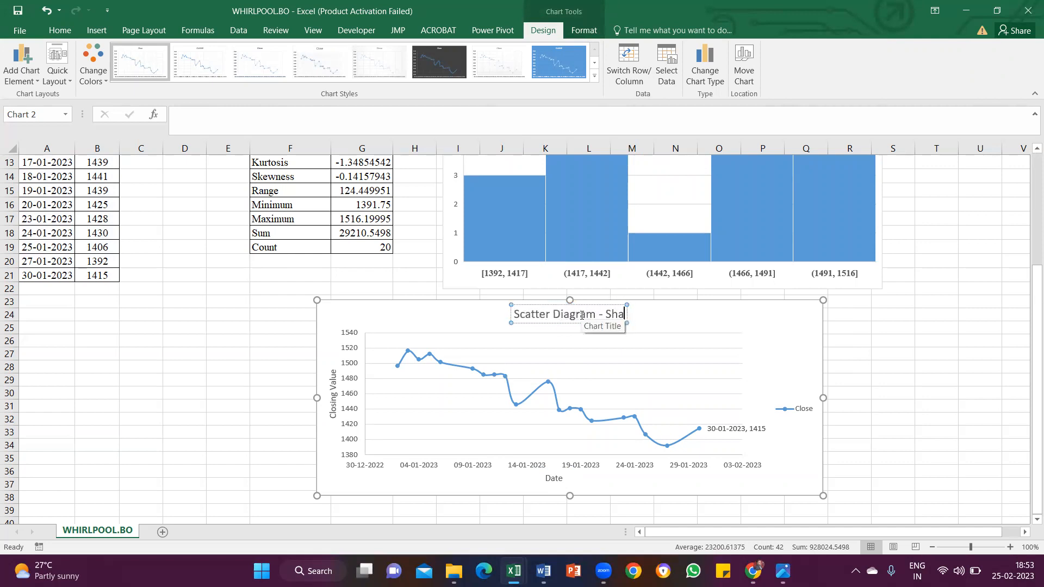
type("re price ")
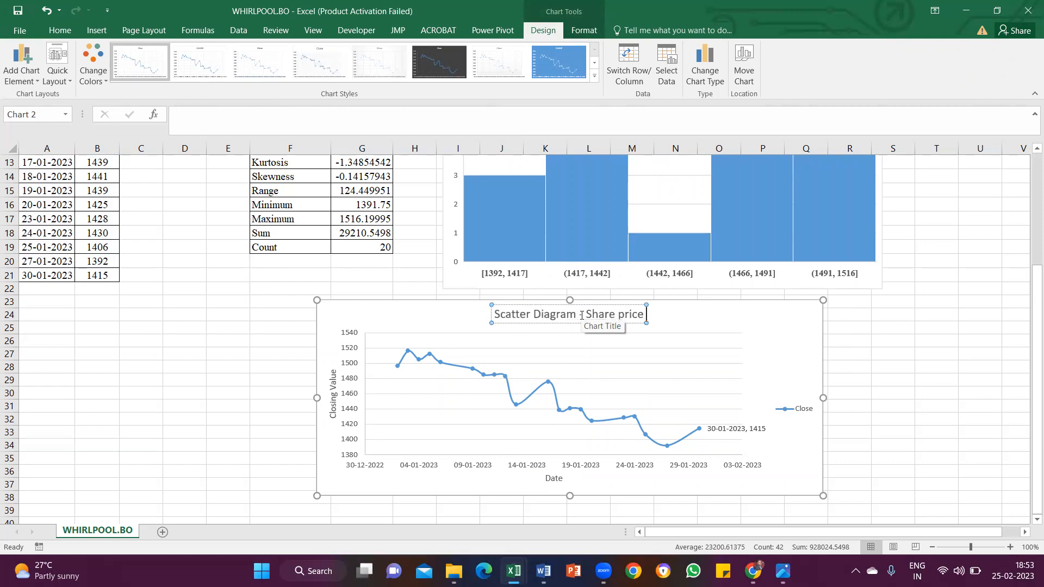
type("value of Whir")
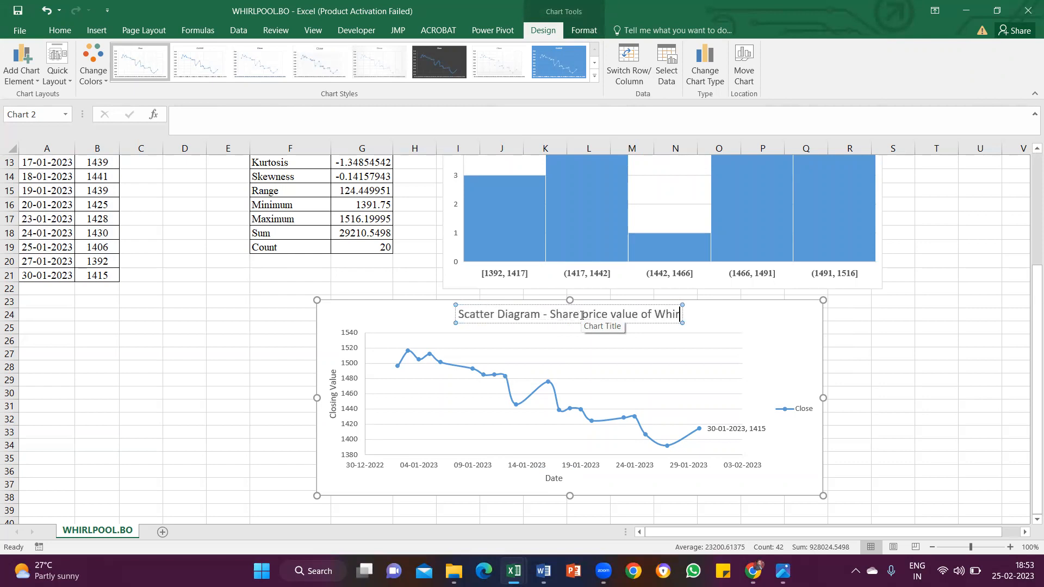
type("pool LImited")
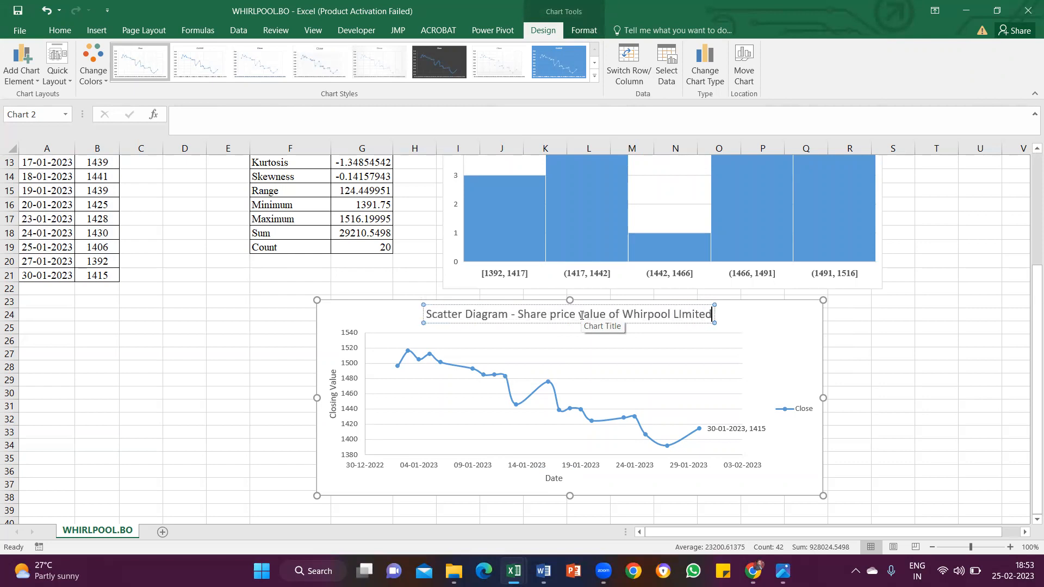
Format the whole scatter chart title in bold Times New Roman
left_click(461, 315)
key("ctrl+a")
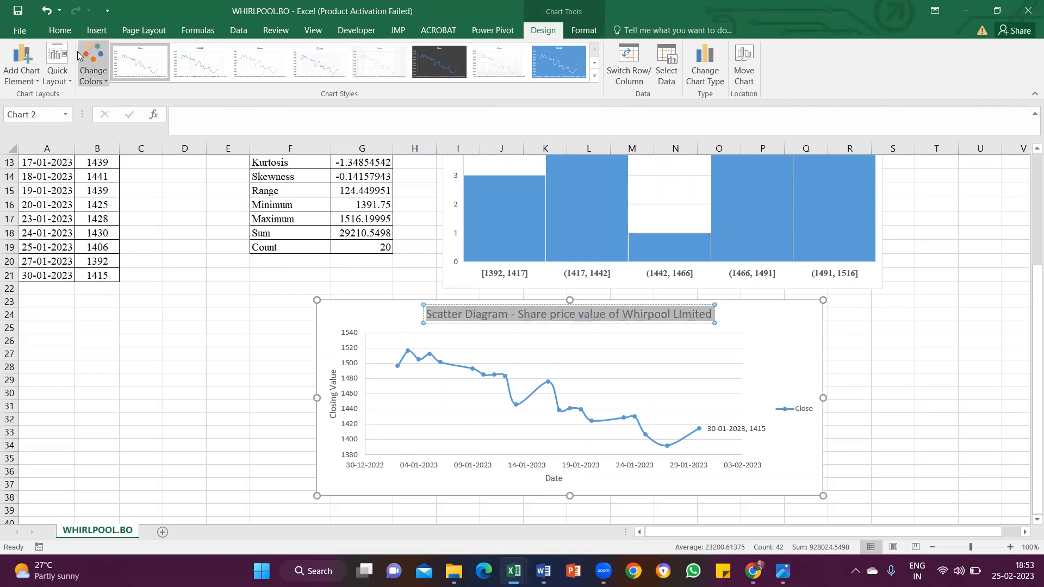
left_click(56, 31)
left_click(162, 54)
left_click(164, 136)
key("ctrl+b")
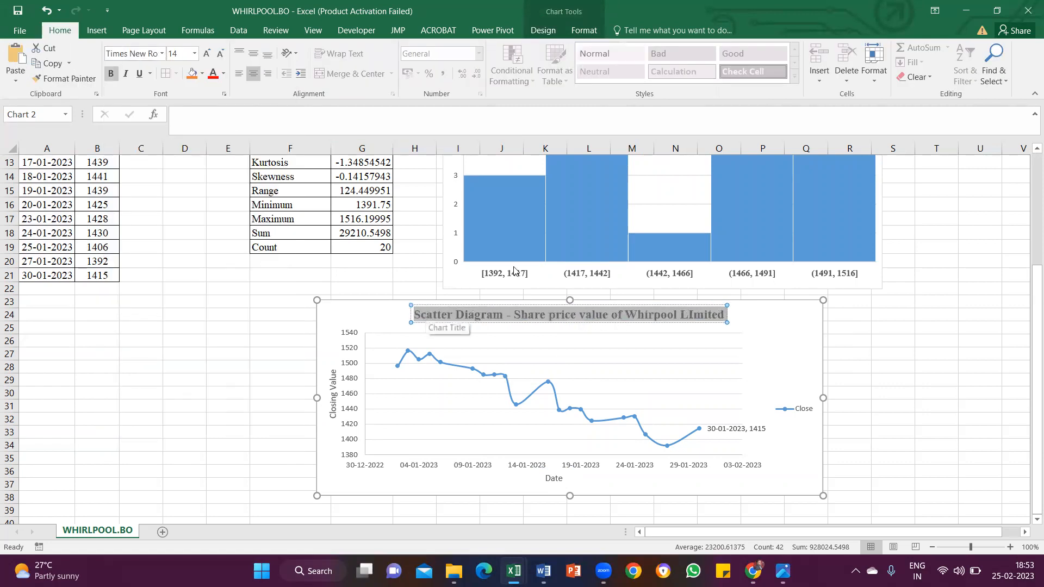
Format the scatter chart's "Closing Value" and "Date" axis titles in bold Times New Roman
left_click(332, 401)
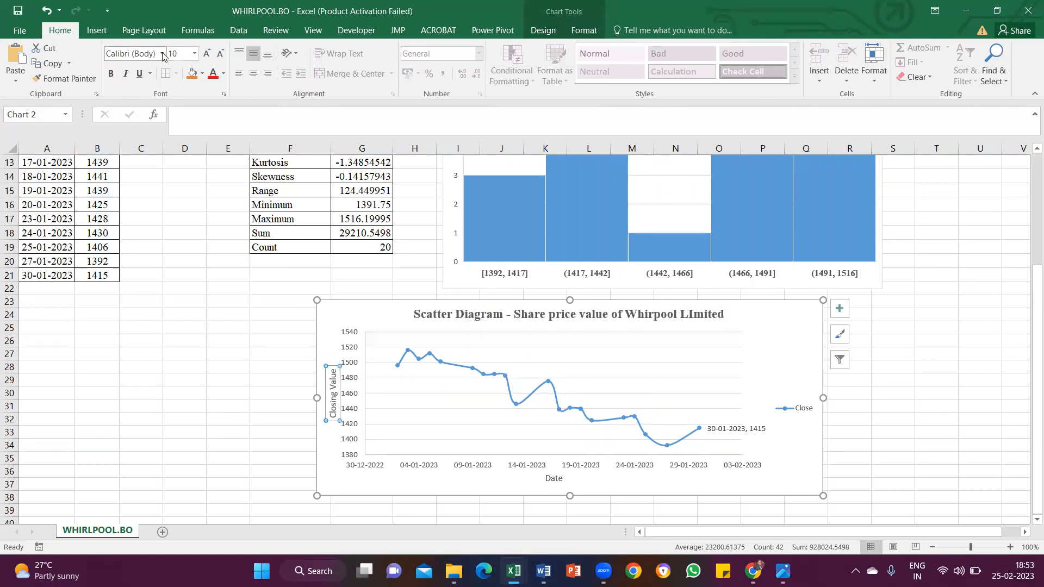
left_click(161, 53)
left_click(166, 132)
key("ctrl+b")
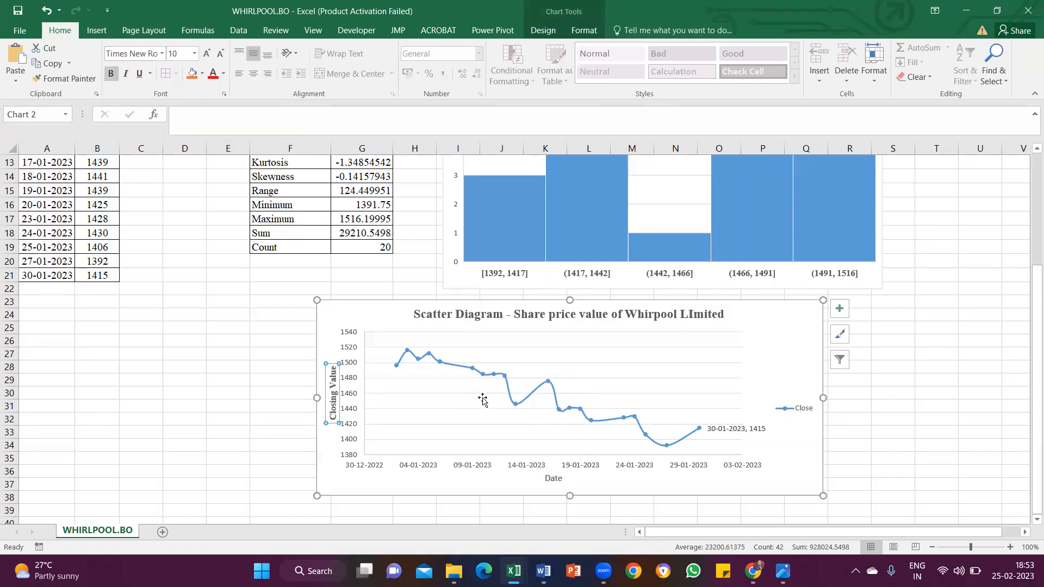
left_click(551, 483)
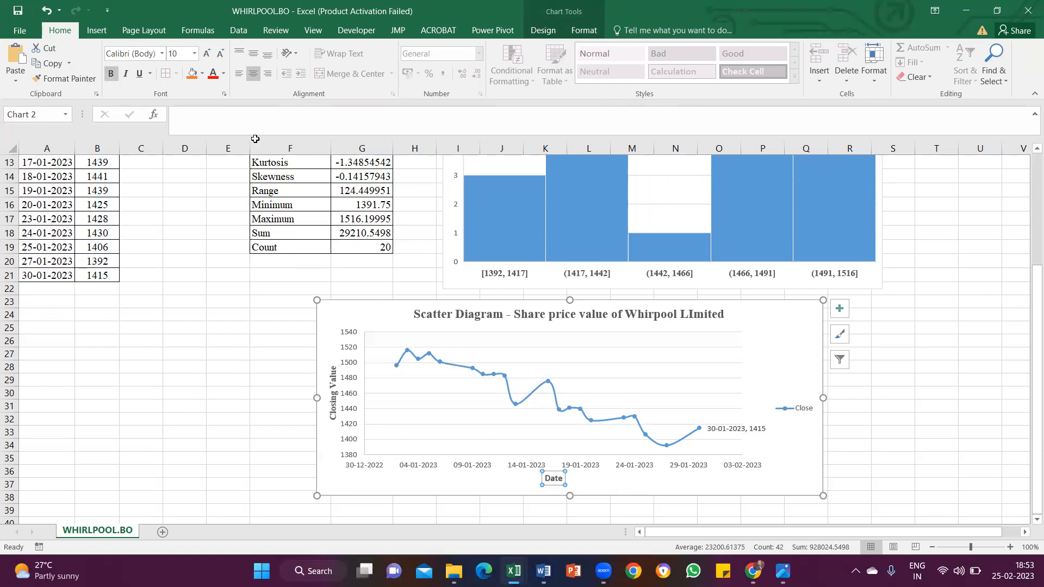
left_click(161, 53)
left_click(166, 132)
Set the font of the scatter chart's horizontal axis date labels to Times New Roman
left_click(430, 471)
left_click(162, 53)
left_click(176, 133)
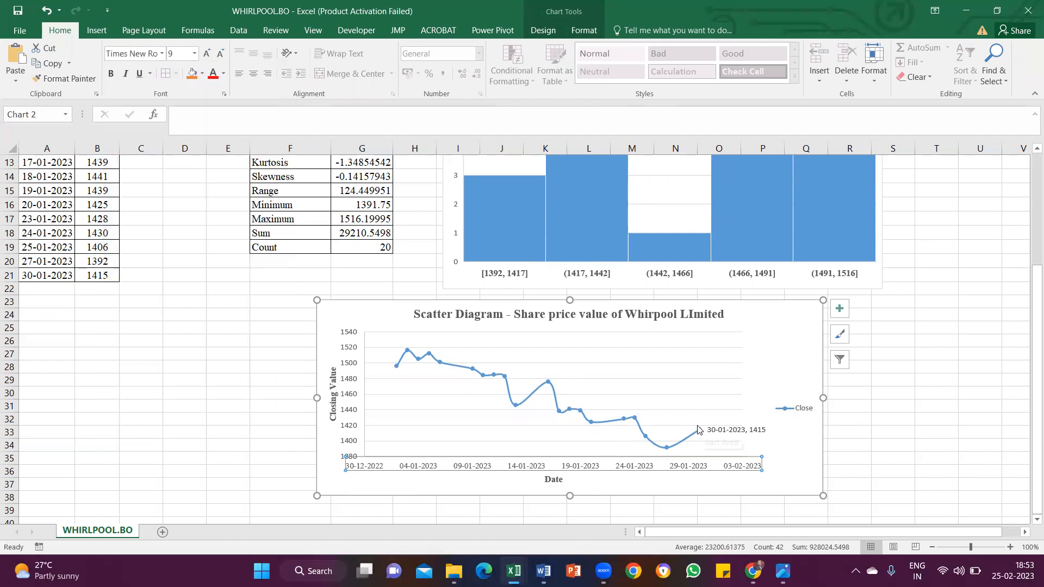
Increase the scatter chart's height by extending its lower edge down to about row 43
scroll(762, 455, "down", 1)
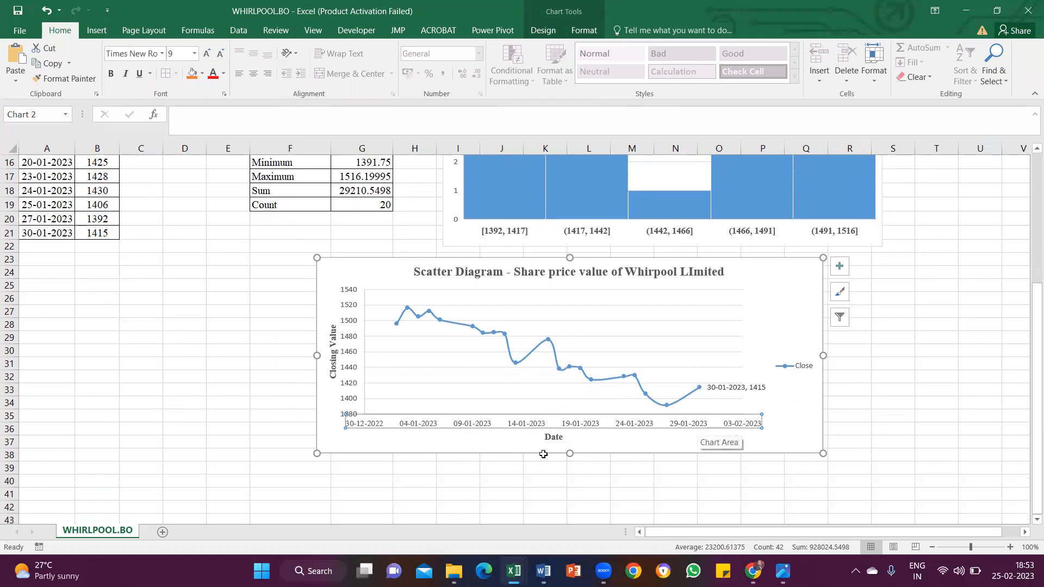
left_click_drag(567, 453, 567, 500)
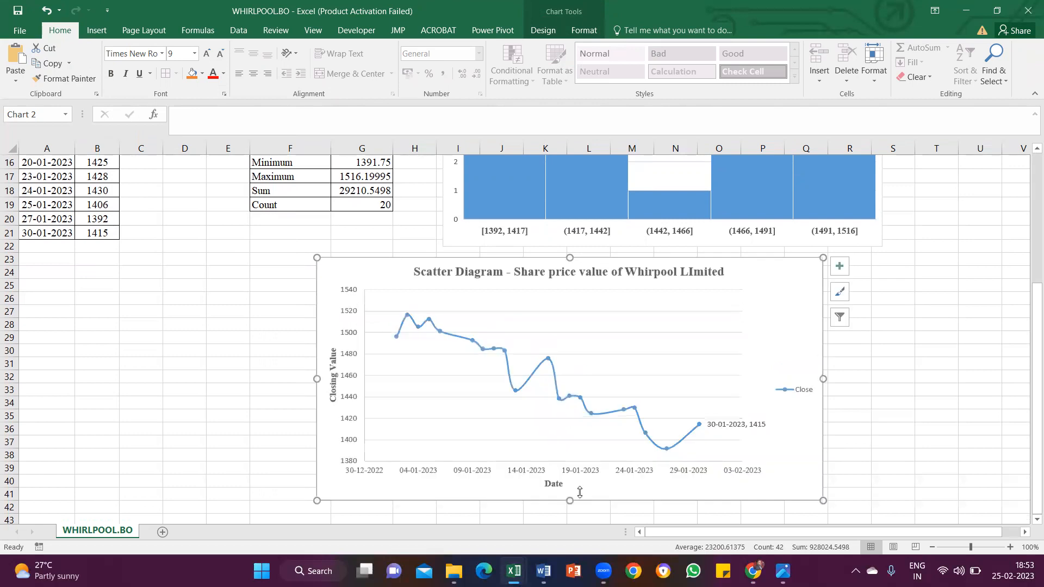
scroll(957, 502, "down", 1)
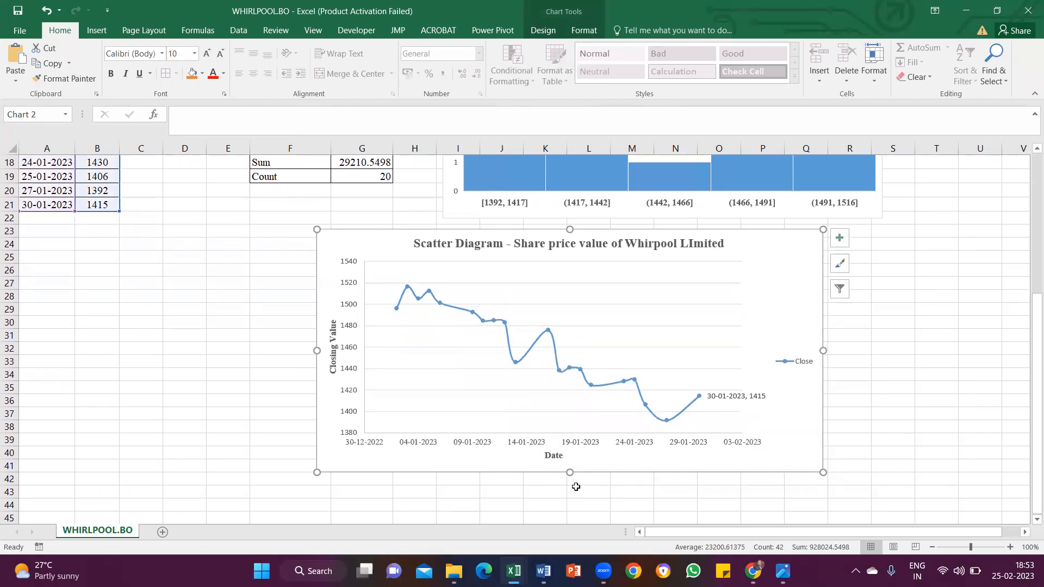
left_click_drag(567, 473, 567, 498)
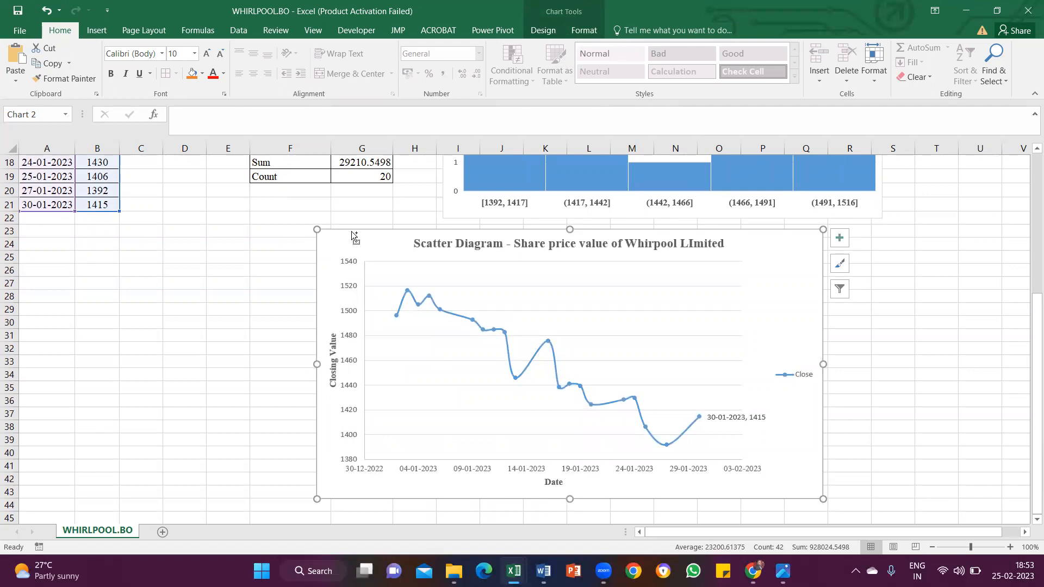
Switch to the statistics worksheet in Word, paste the scatter chart under "Step 4: Scatter Plot Diagram" and centre it
mouse_move(544, 571)
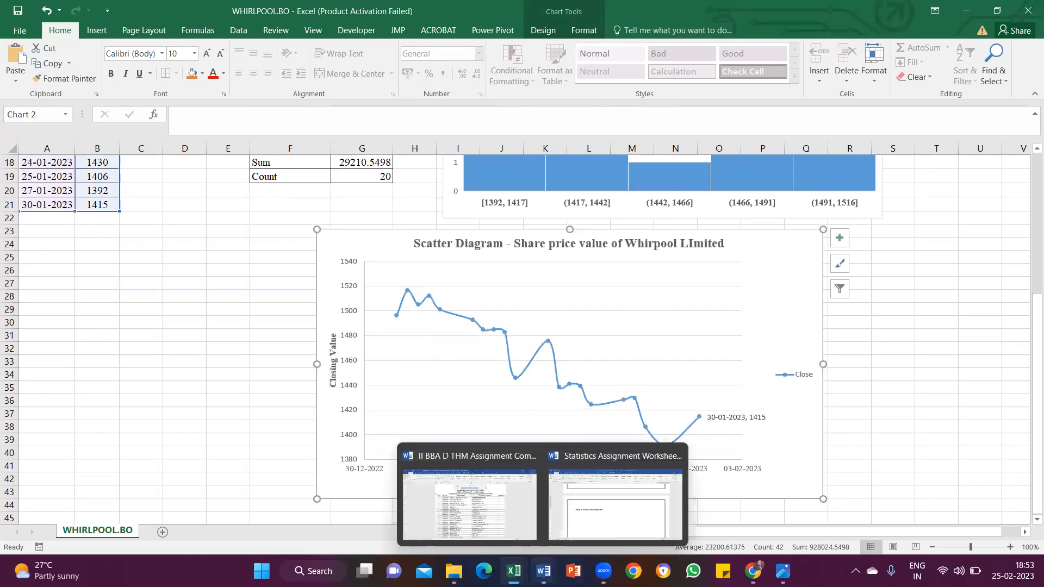
left_click(614, 495)
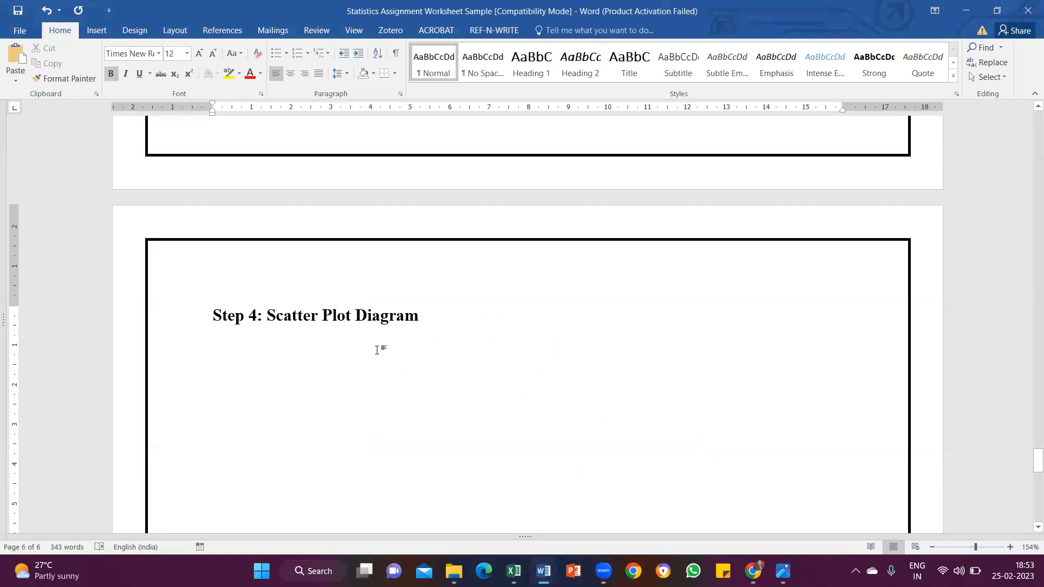
key("ctrl+v")
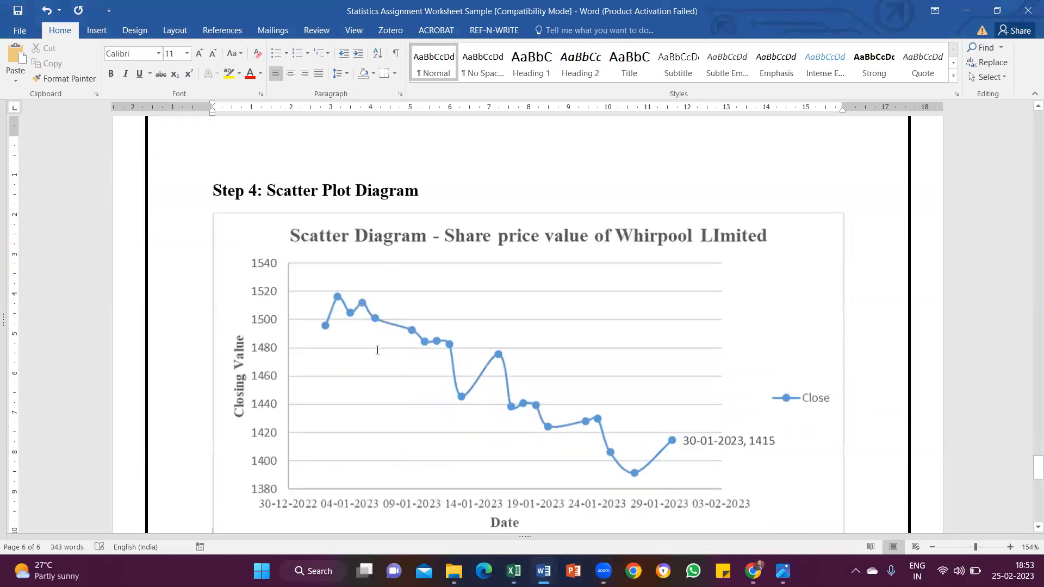
left_click(382, 305)
left_click(291, 75)
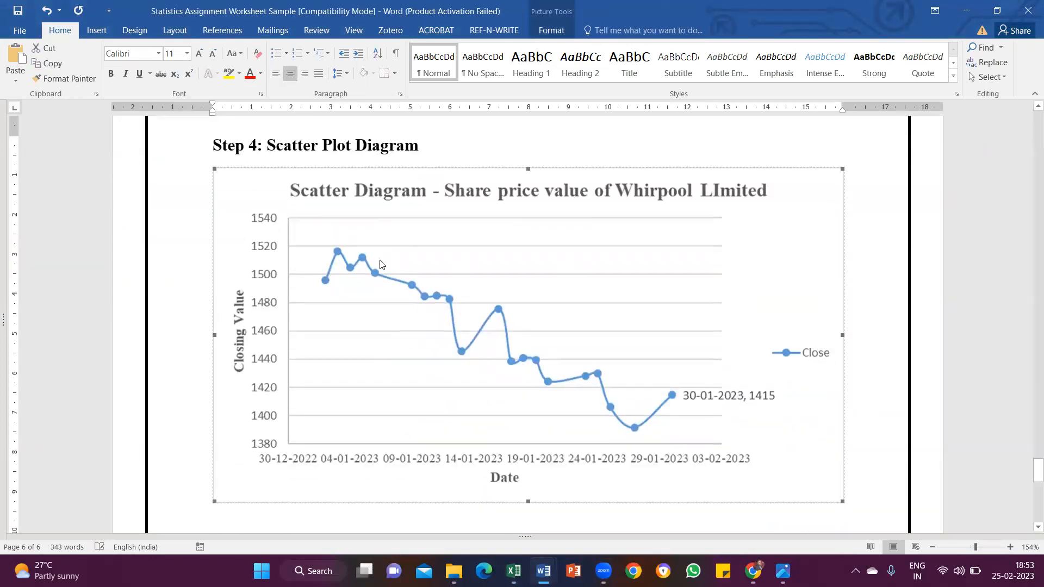
Delete the blank lines between the pasted scatter chart and the "Interpretation:" heading
left_click(968, 545)
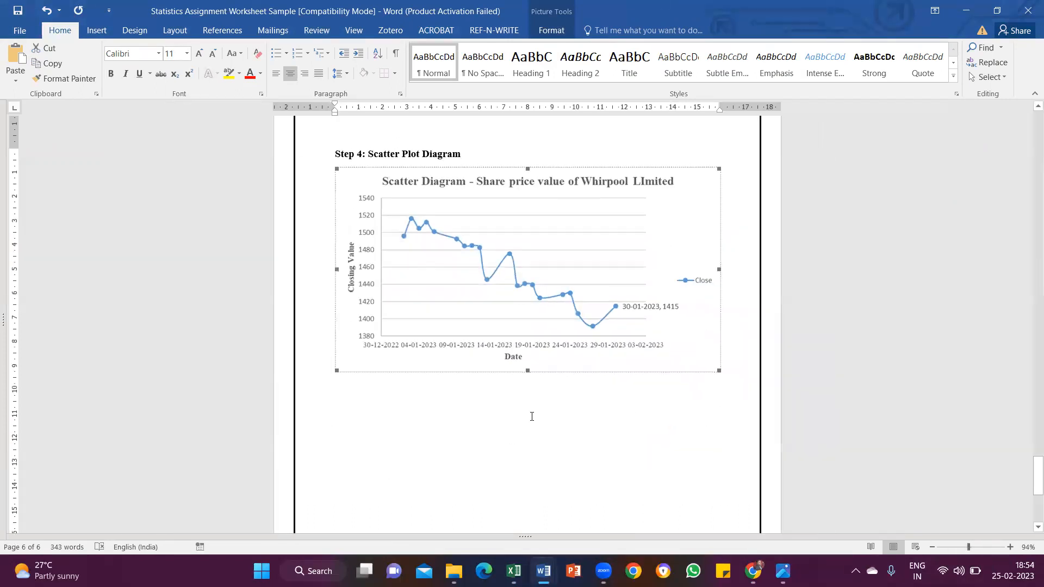
left_click(527, 398)
key("Delete")
key("Delete")
key("Delete")
key("Delete")
key("Delete")
key("Delete")
key("Delete")
key("Delete")
key("Delete")
key("Delete")
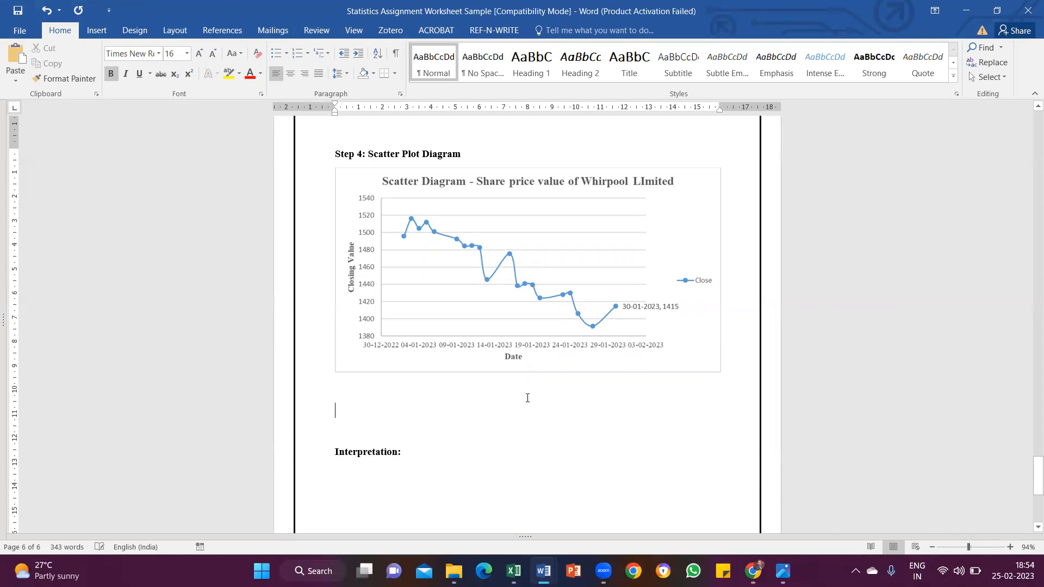
key("Delete")
Begin a non-bold paragraph below the "Interpretation:" heading with "From the above scatter diagram,"
left_click(416, 391)
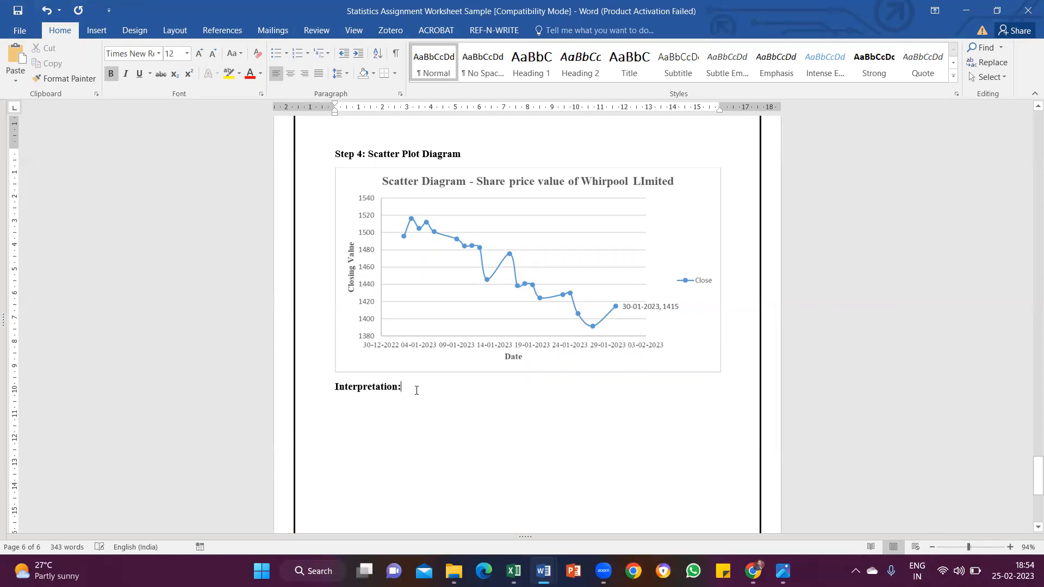
key("Return")
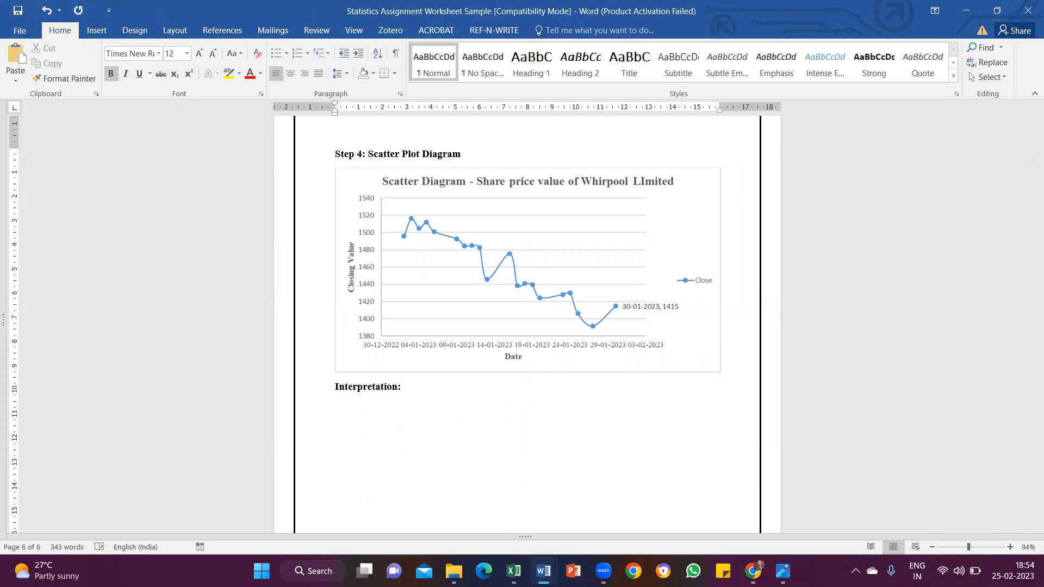
type("From the")
left_click_drag(366, 408, 419, 408)
key("ctrl+b")
left_click(419, 408)
type("above scatter diagram, ")
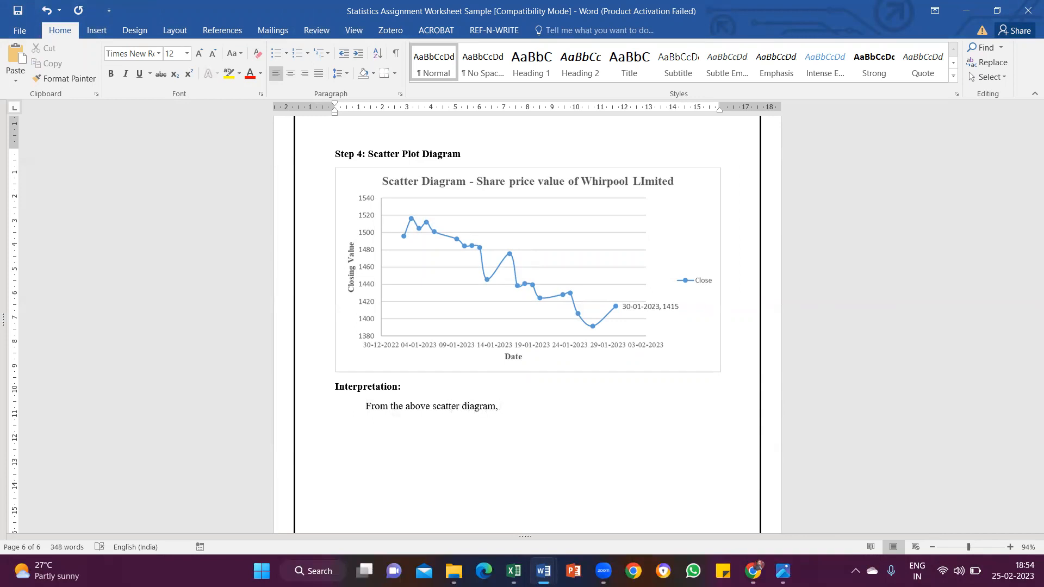
Continue the interpretation with "it was found that the share price was very high on 4th January 2023,"
type("it was found tha")
type("t ")
type("the sahre")
type(" price ")
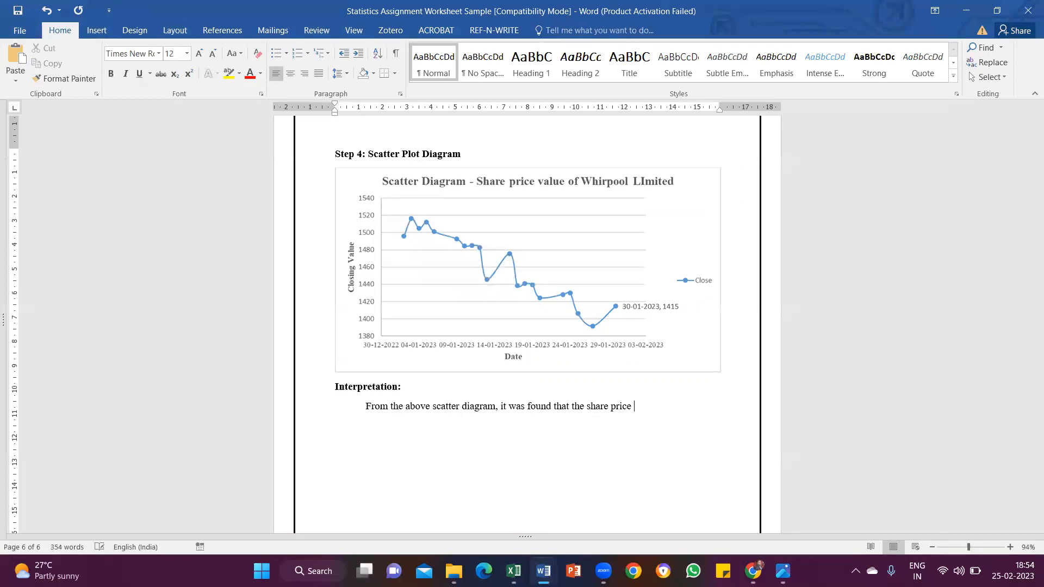
type("was very high")
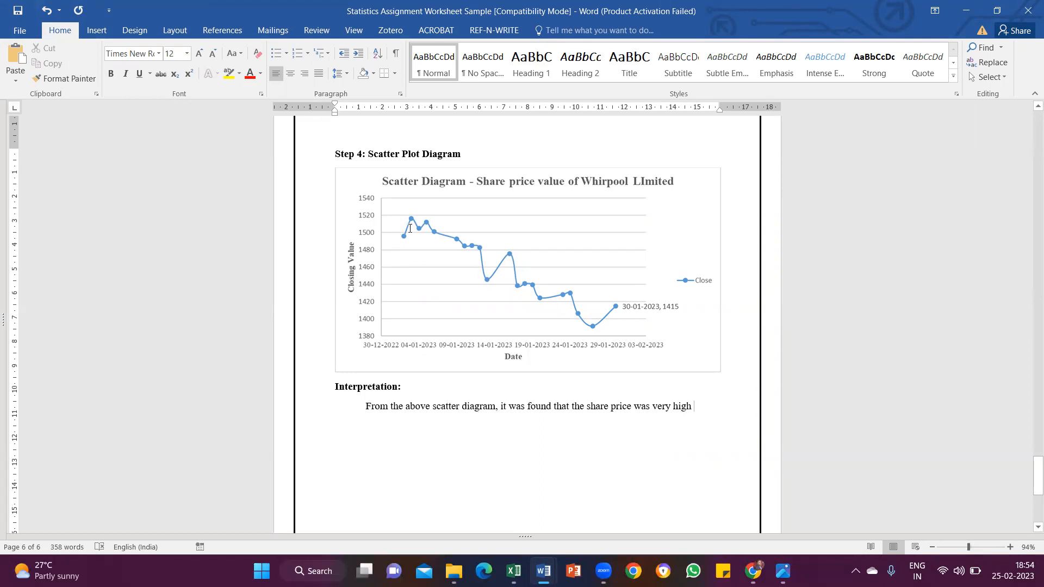
type("on 4th January 2023")
type(", ")
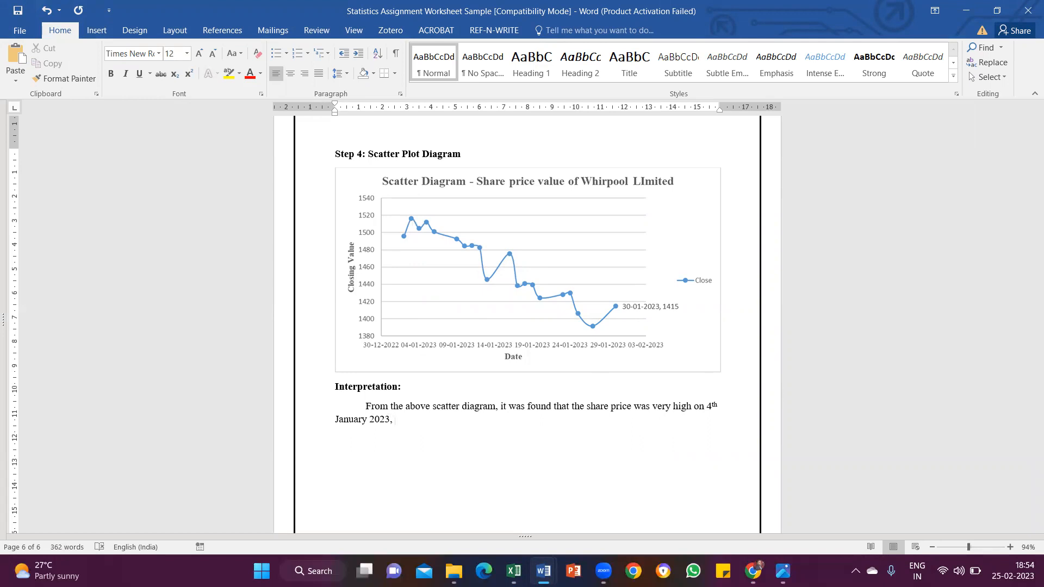
Continue with "there is sudden fall on 14th January 2023 and again there is sudden rise in share price n 19th January 2023"
type("there is sudden fall on 14th")
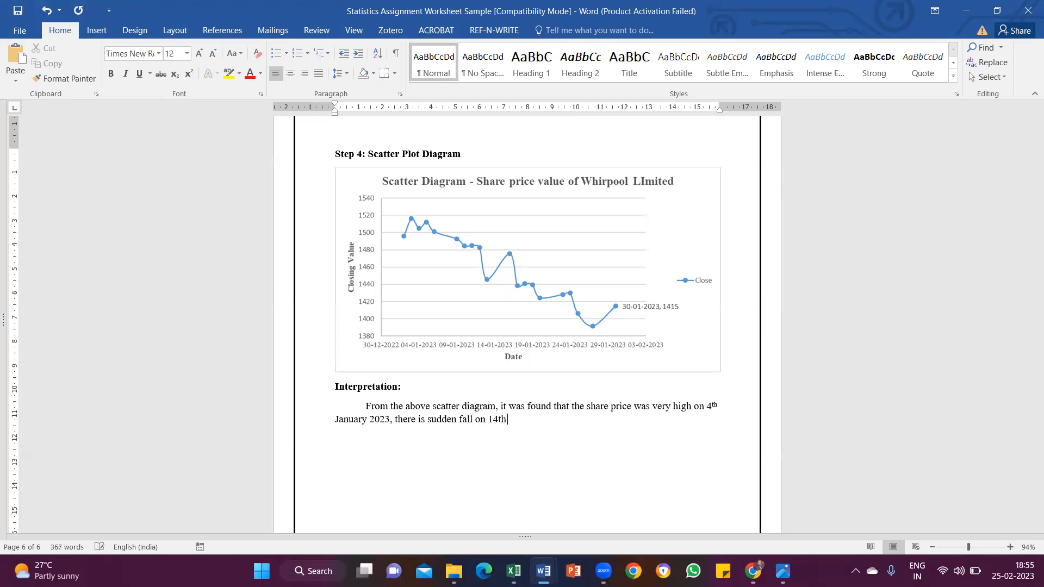
type(" January 2023")
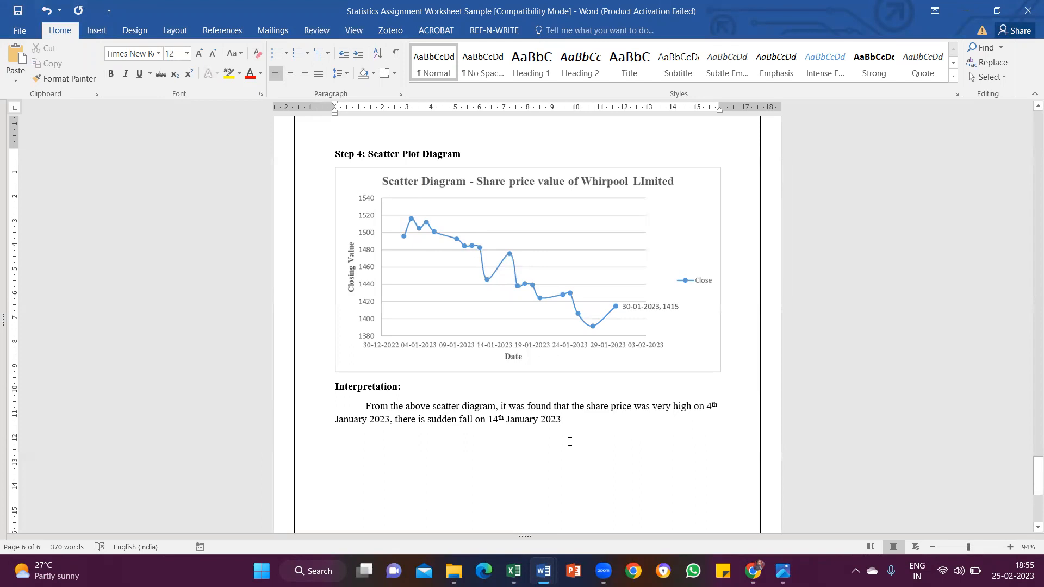
type("and again")
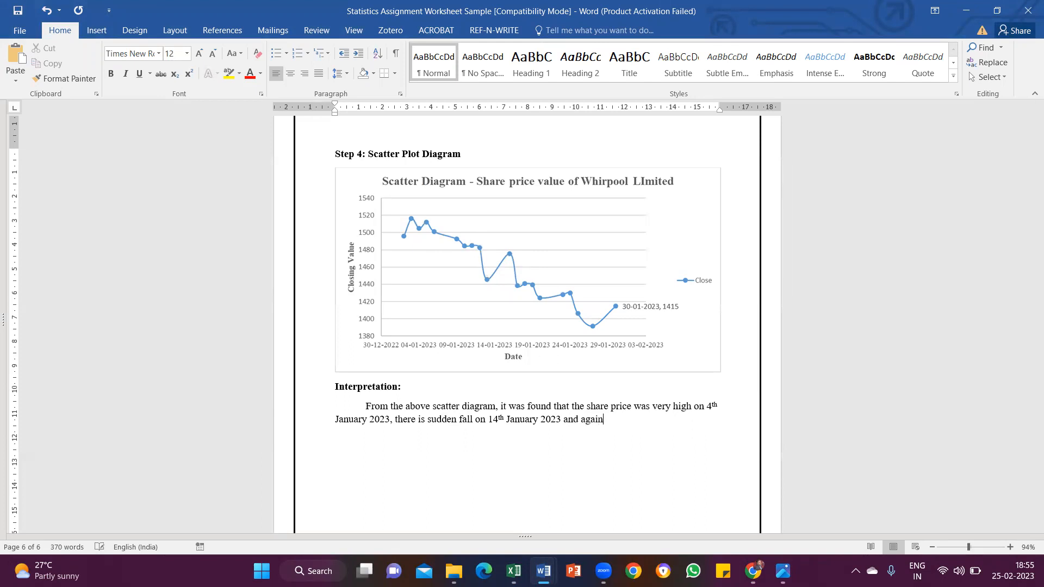
type(" there is sude")
key("BackSpace")
type("den raise ")
type("in share price ")
type("n ")
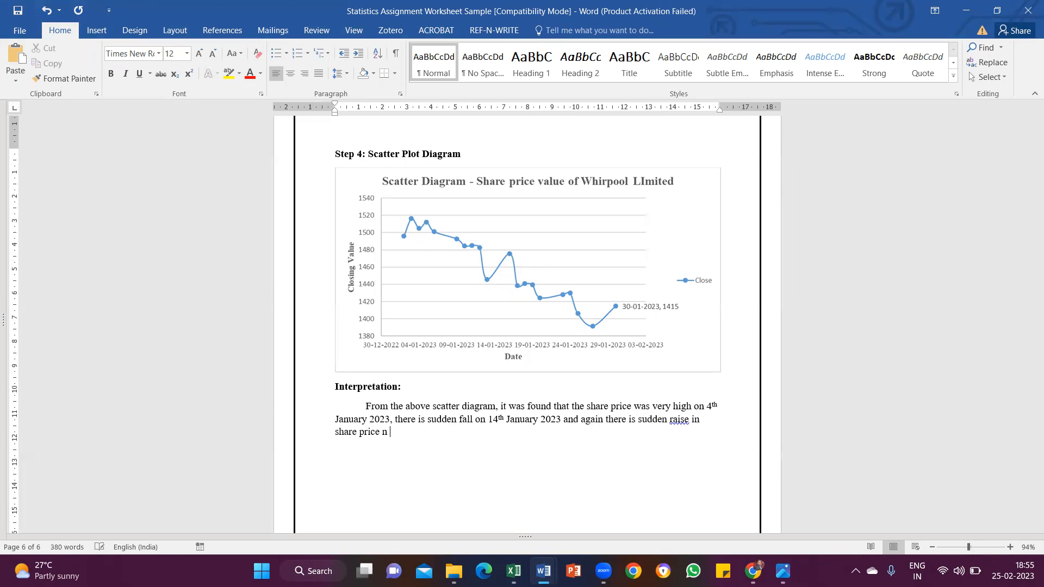
type("19th January 2023")
right_click(685, 423)
left_click(716, 434)
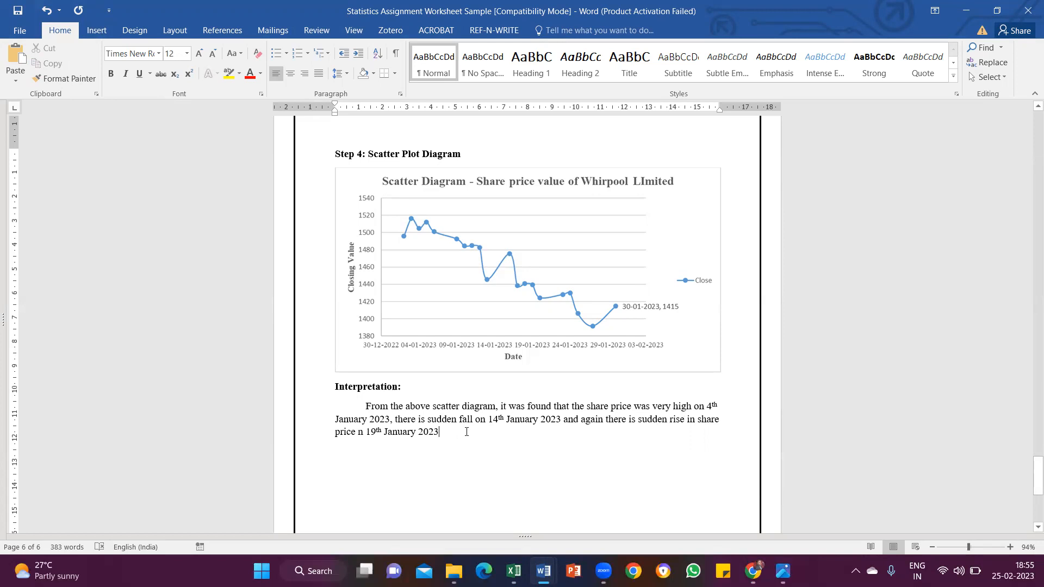
Add the sentence "The share price was in moderate level on all other days and finally share price was ended"
type(". The share price was ")
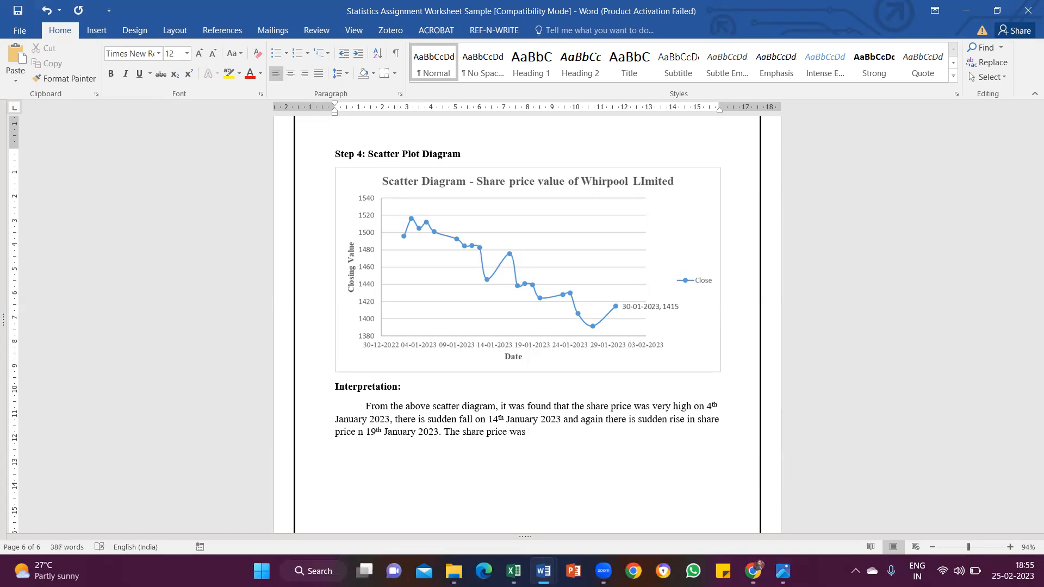
type("moderate")
left_click(531, 433)
type("in ")
type(" level on all other days and fina")
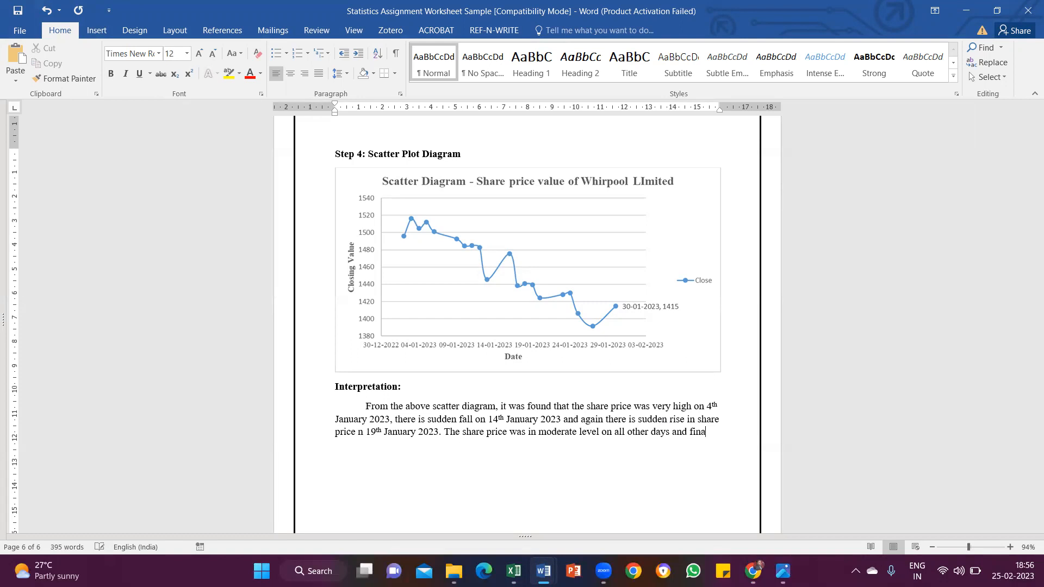
type("lly share price was ended")
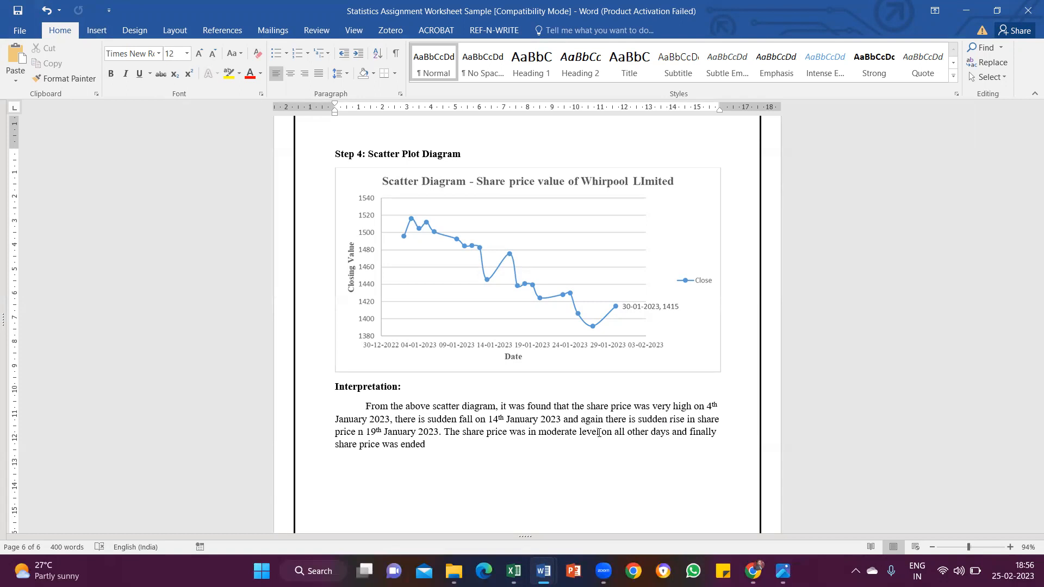
Finish the interpretation's last sentence with "with 1415 on 30th January 2023."
type("at")
key("BackSpace")
key("BackSpace")
key("BackSpace")
type("with 1415 on 30th January 2")
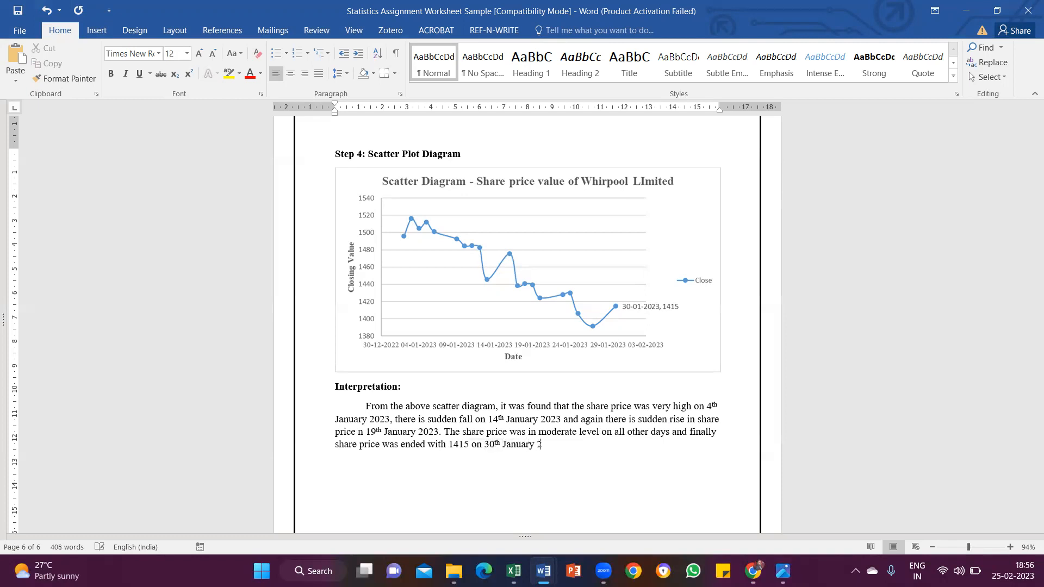
type("023.")
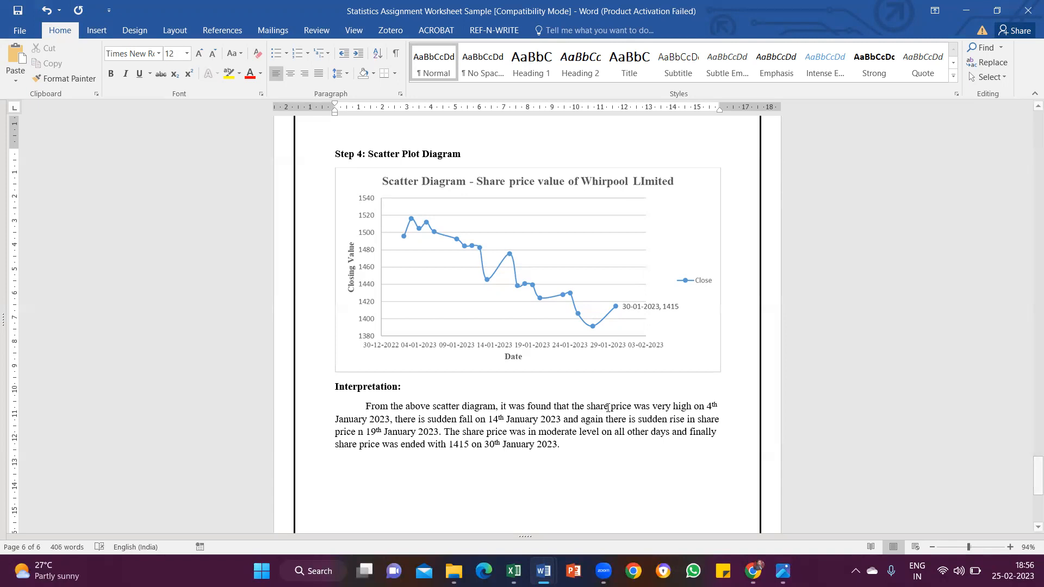
Review the completed worksheet from the scatter diagram interpretation back through the earlier steps to the cover page
left_click_drag(968, 547, 973, 547)
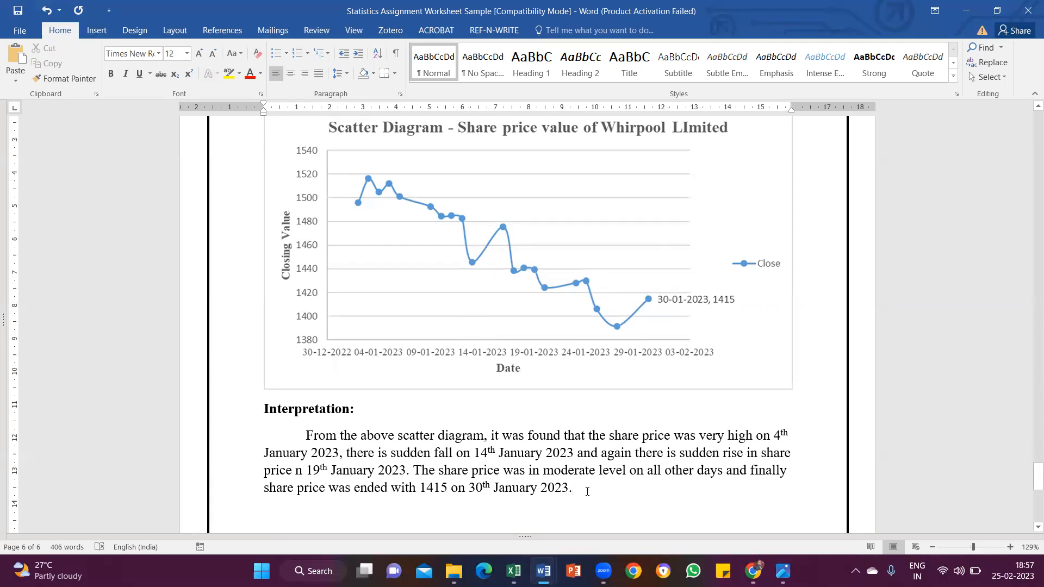
scroll(586, 491, "down", 3)
scroll(587, 491, "down", 12)
scroll(587, 491, "up", 9)
scroll(587, 491, "up", 10)
scroll(592, 491, "up", 20)
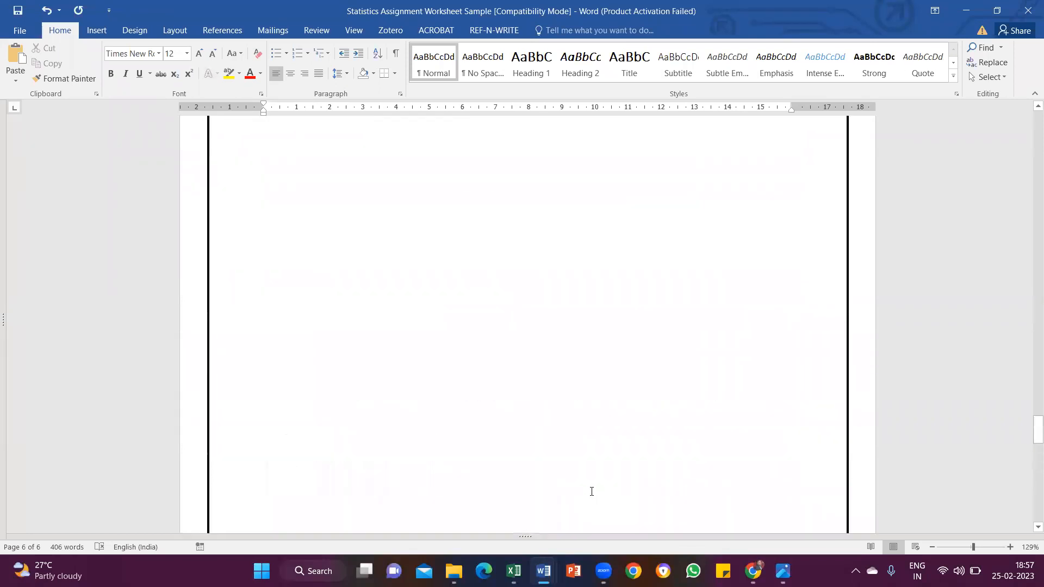
scroll(591, 491, "up", 20)
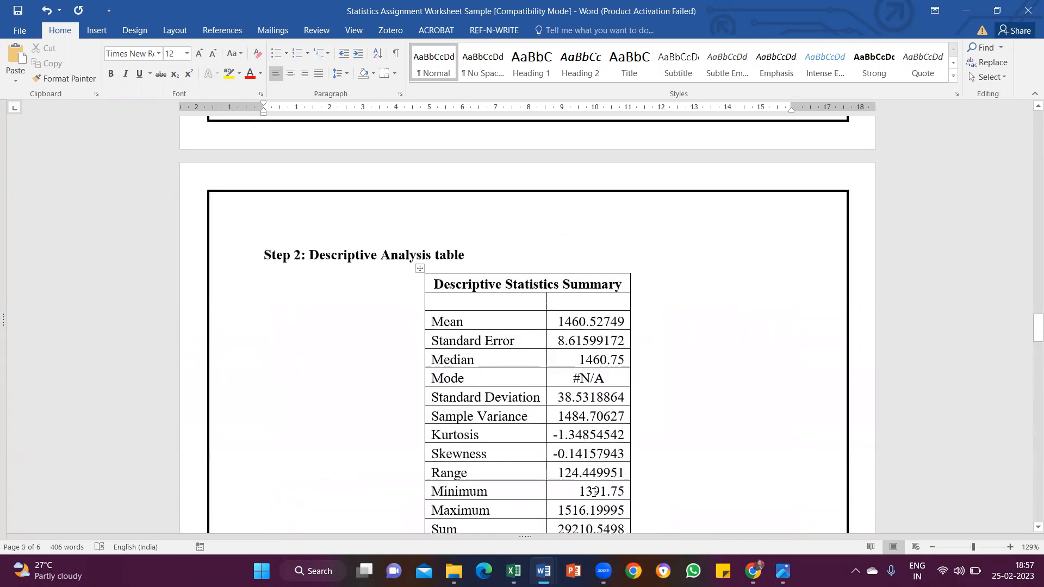
scroll(594, 492, "up", 20)
scroll(594, 492, "up", 20)
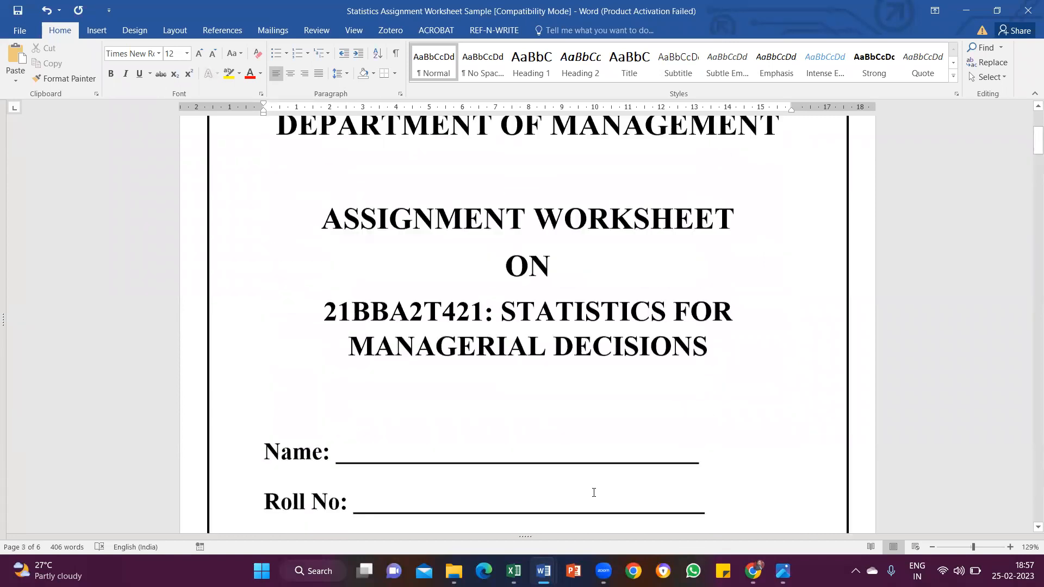
scroll(593, 492, "up", 5)
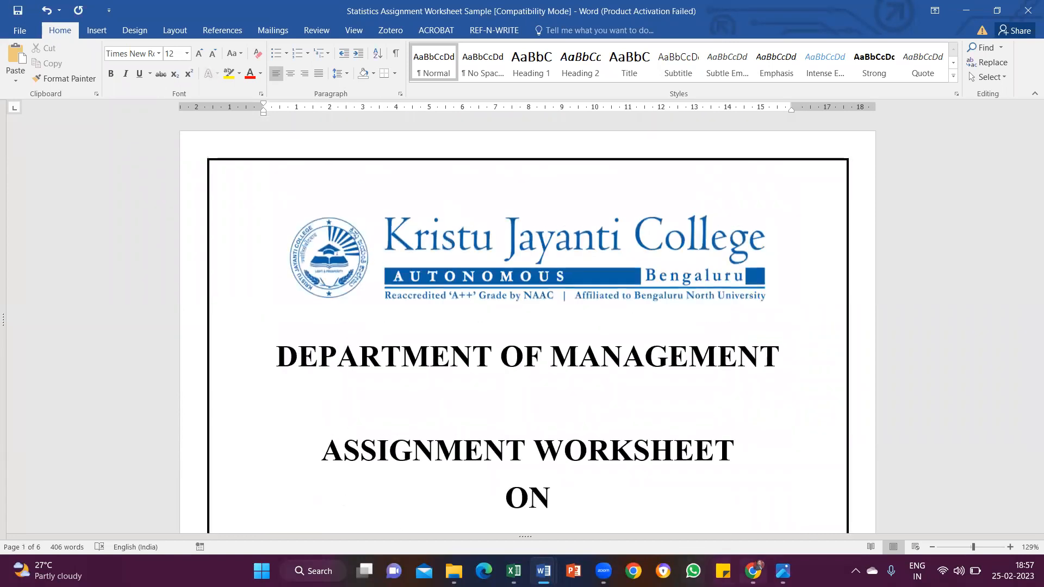
Minimize the Word worksheet, both Excel workbooks and the Yahoo Finance browser window
left_click(967, 12)
left_click(967, 12)
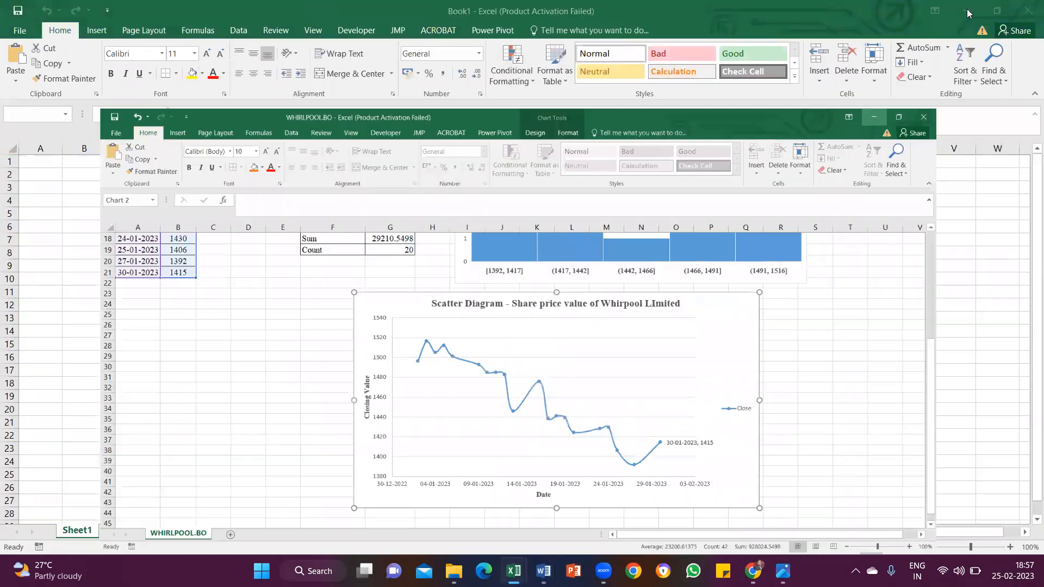
left_click(967, 11)
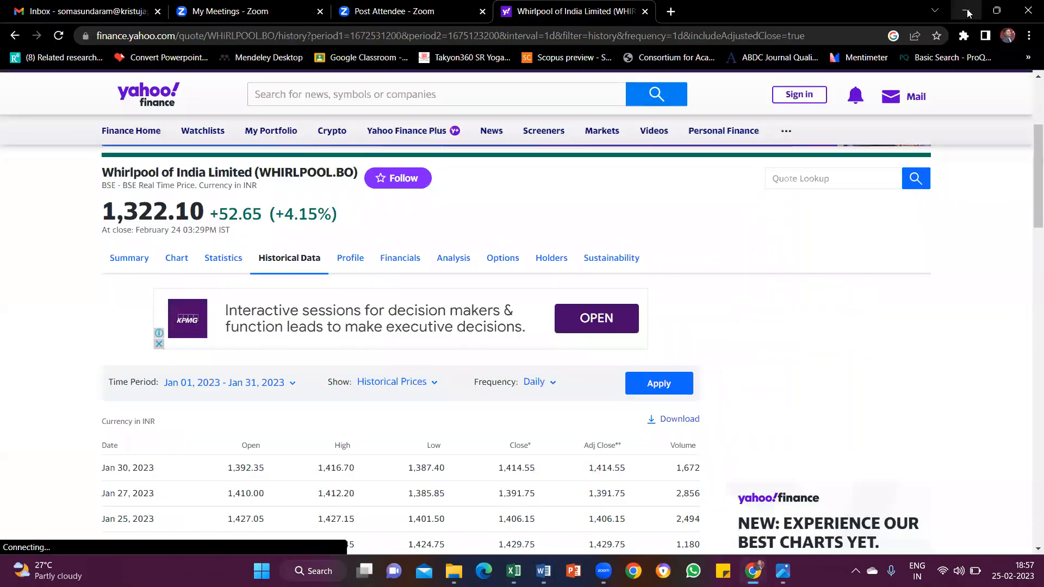
left_click(967, 11)
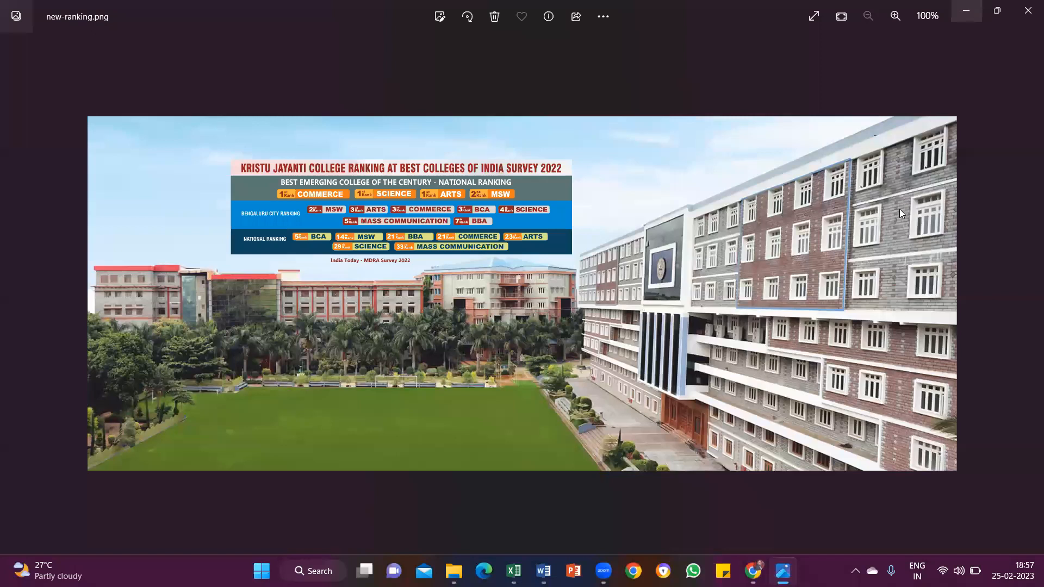